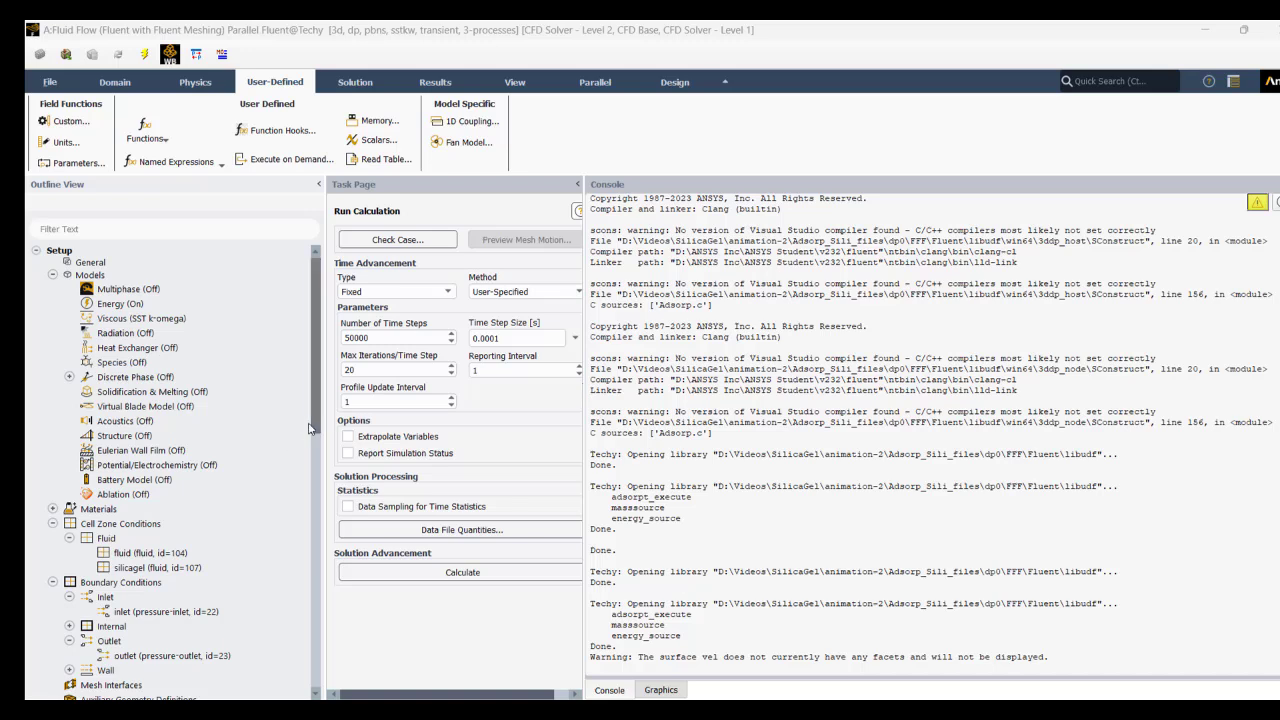
- Set the silicagel zone's porous thermal model to Non-Equilibrium and create its coincident solid zone
{"action": "scroll", "coordinate": [180, 450], "scroll_direction": "down", "scroll_amount": 2}
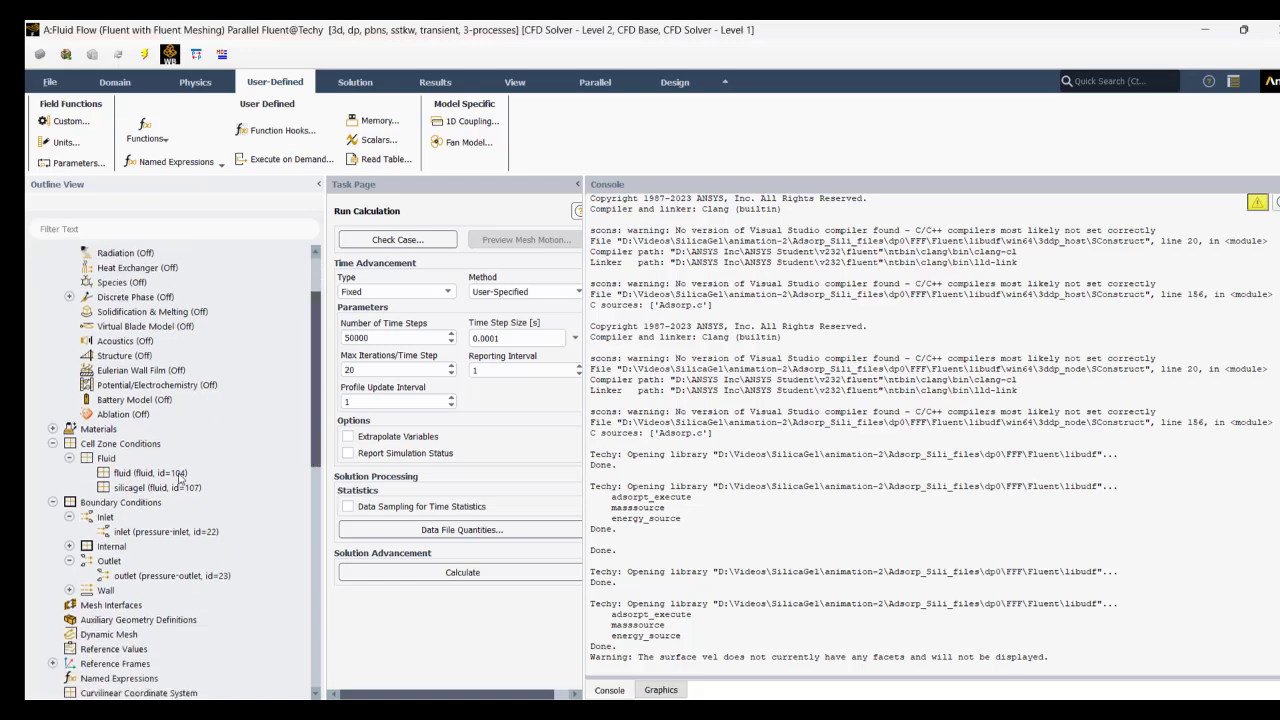
{"action": "scroll", "coordinate": [123, 463], "scroll_direction": "up", "scroll_amount": 2}
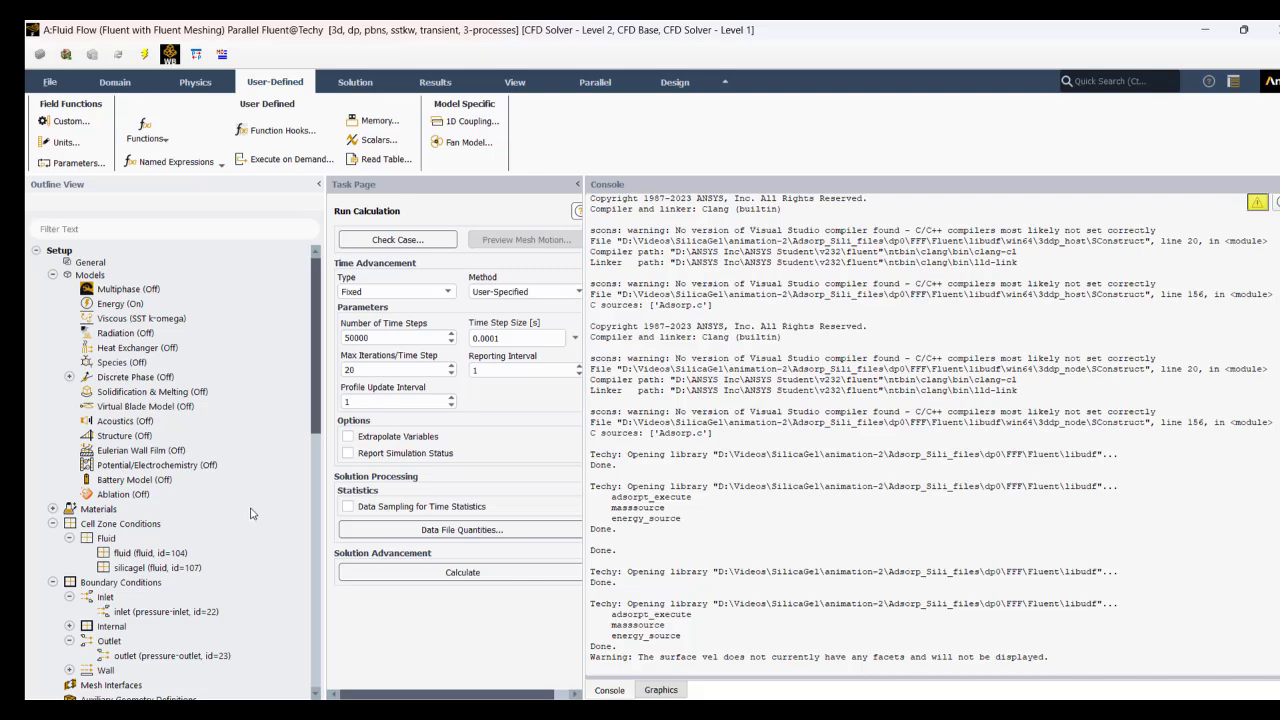
{"action": "double_click", "coordinate": [157, 567]}
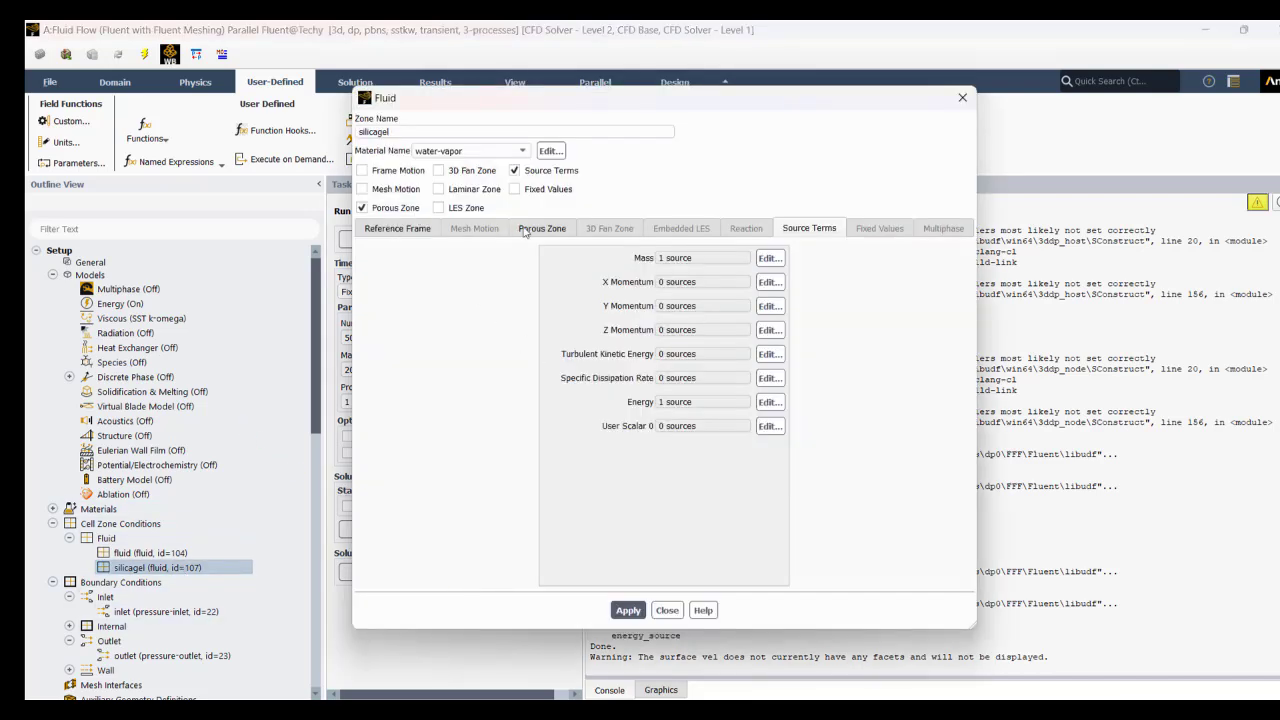
{"action": "left_click", "coordinate": [524, 229]}
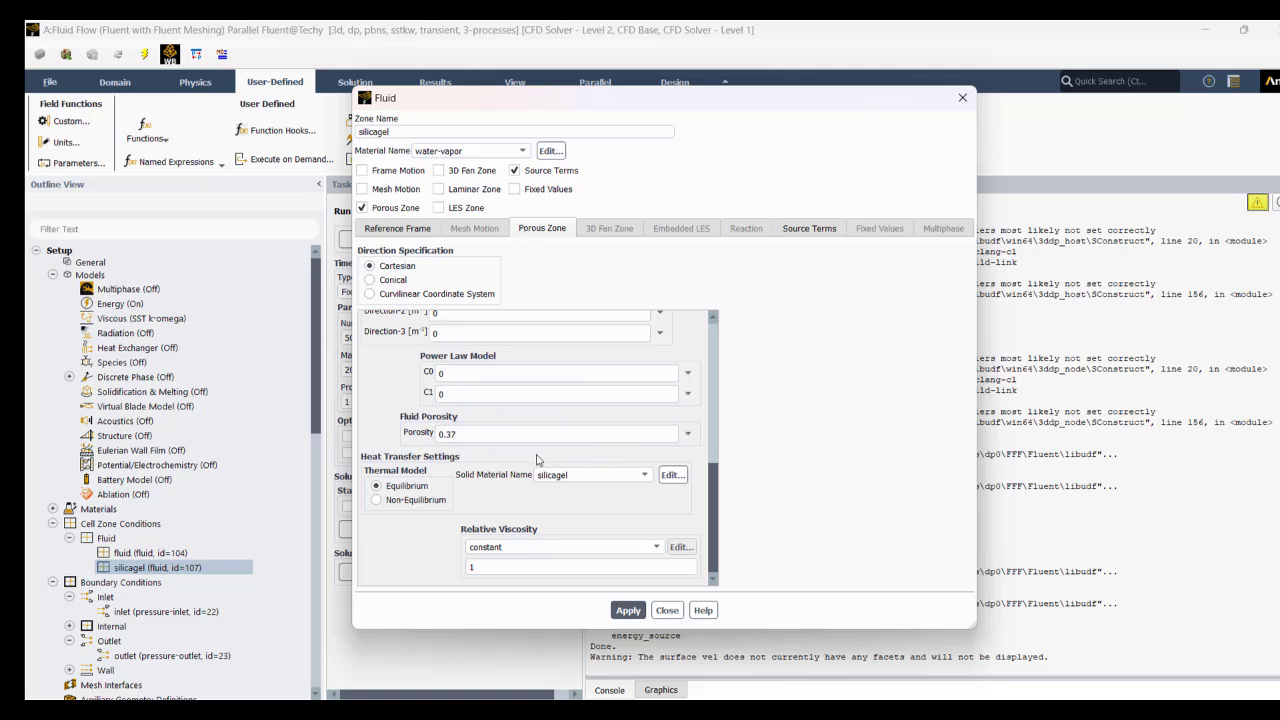
{"action": "left_click", "coordinate": [414, 500]}
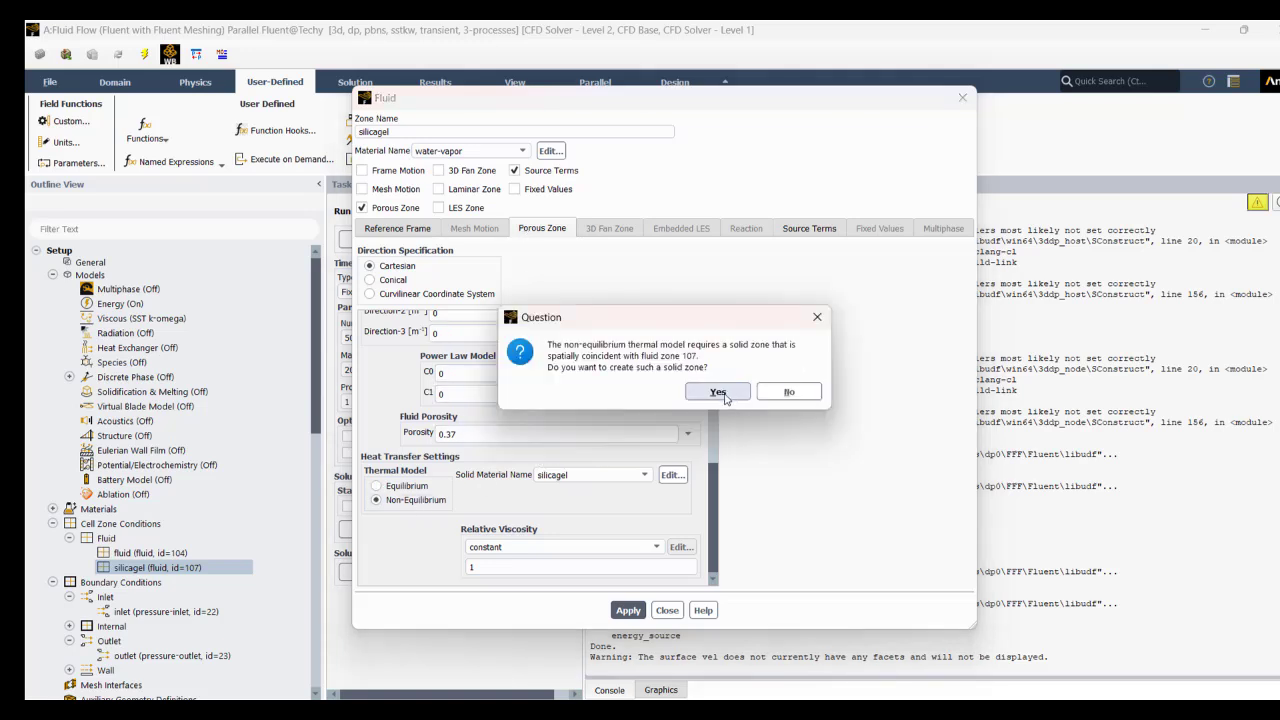
{"action": "left_click", "coordinate": [717, 392]}
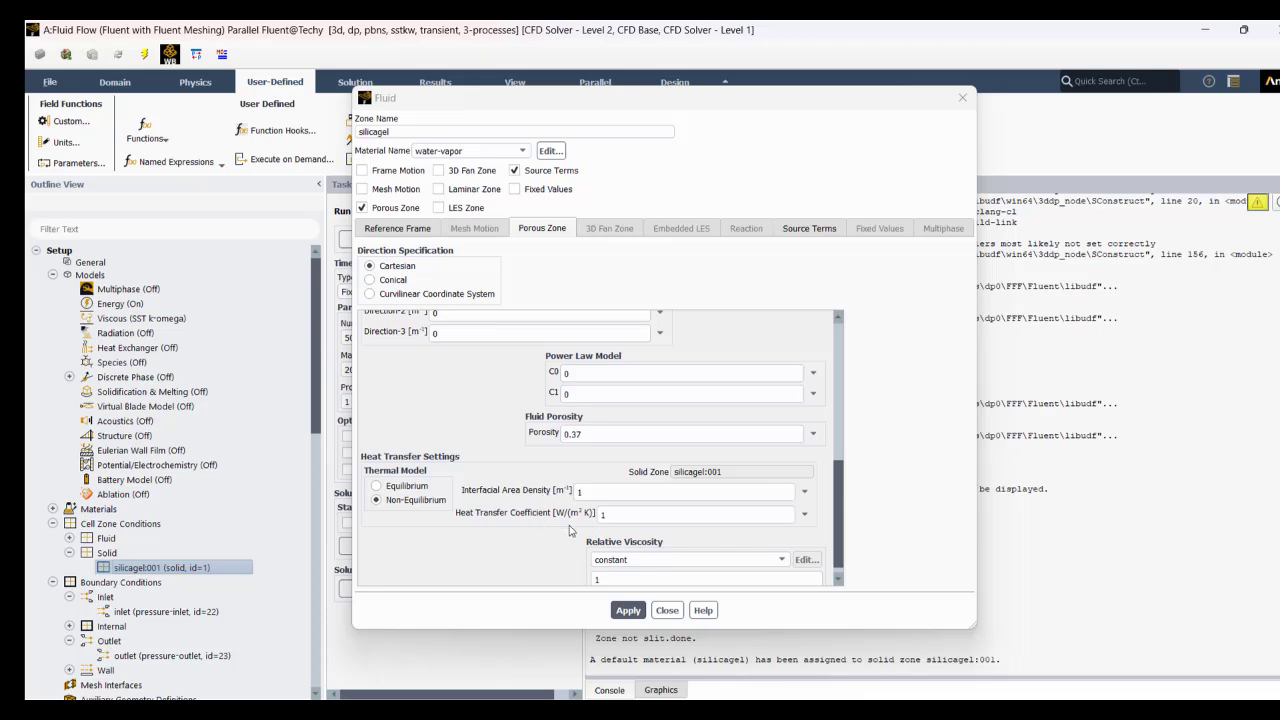
{"action": "left_click", "coordinate": [666, 610]}
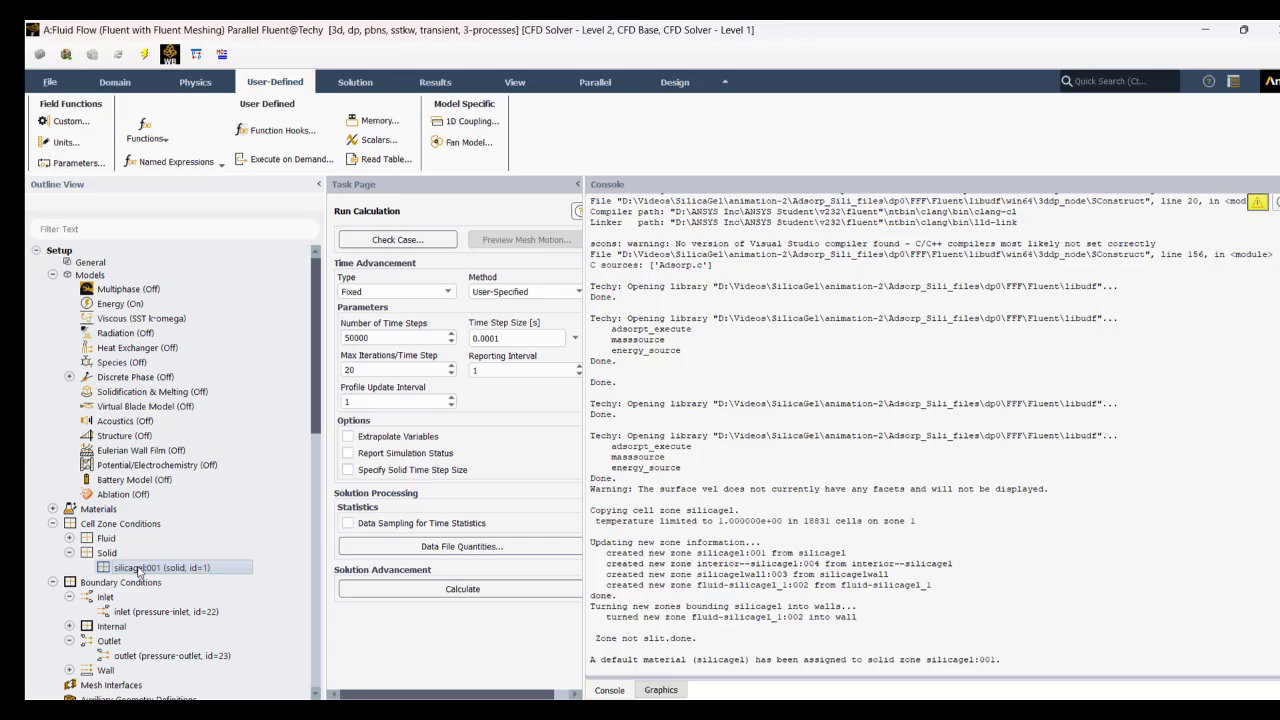
{"action": "left_click", "coordinate": [140, 570]}
- Switch to the Paint drawing of the equations and sketch a rectangle divided into a two-by-two cell grid beside them
{"action": "key", "text": "alt+Tab"}
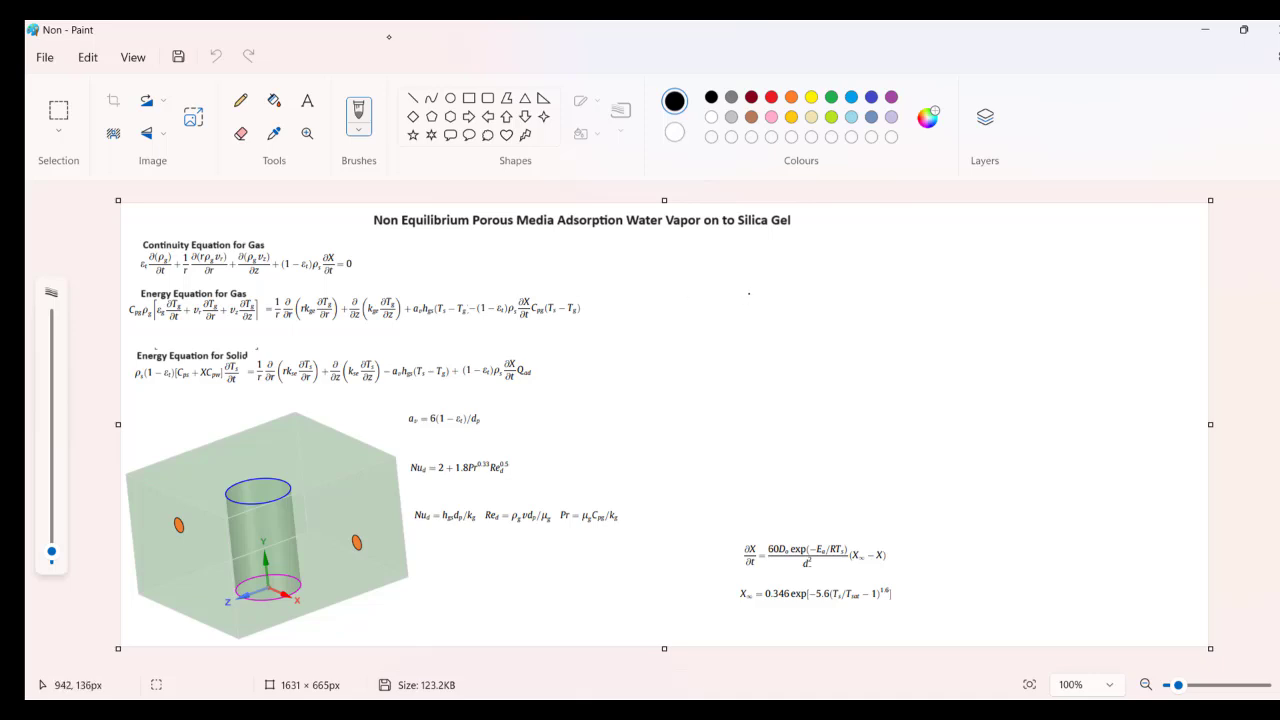
{"action": "left_click_drag", "start_coordinate": [753, 279], "coordinate": [753, 392]}
{"action": "left_click_drag", "start_coordinate": [759, 273], "coordinate": [963, 267]}
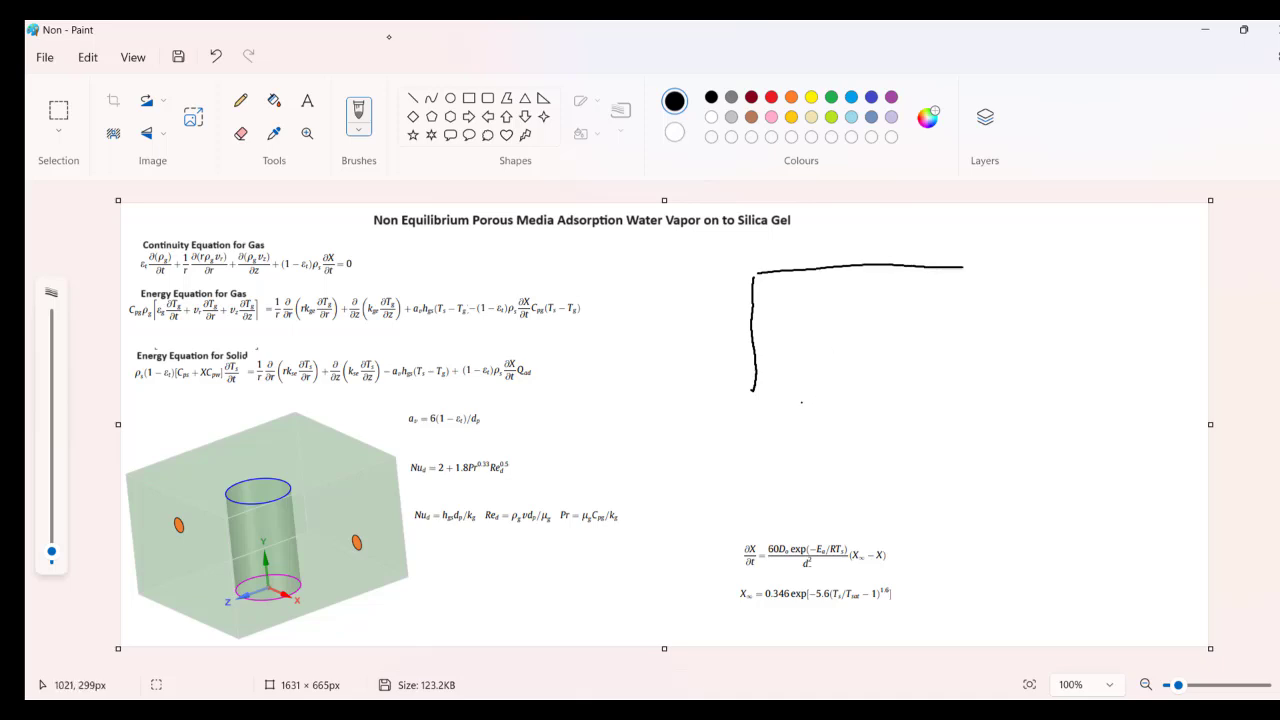
{"action": "left_click_drag", "start_coordinate": [758, 396], "coordinate": [943, 398]}
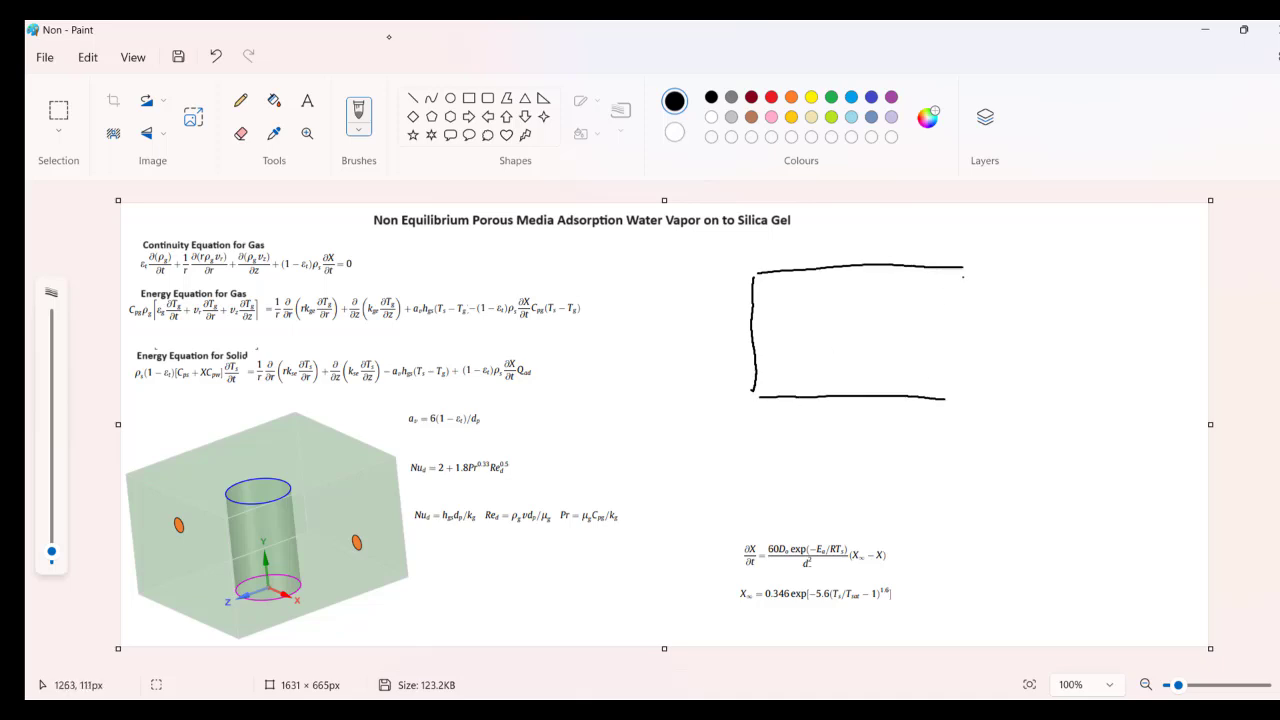
{"action": "mouse_move", "coordinate": [966, 265]}
{"action": "left_mouse_down"}
{"action": "mouse_move", "coordinate": [968, 405]}
{"action": "mouse_move", "coordinate": [906, 400]}
{"action": "left_mouse_up"}
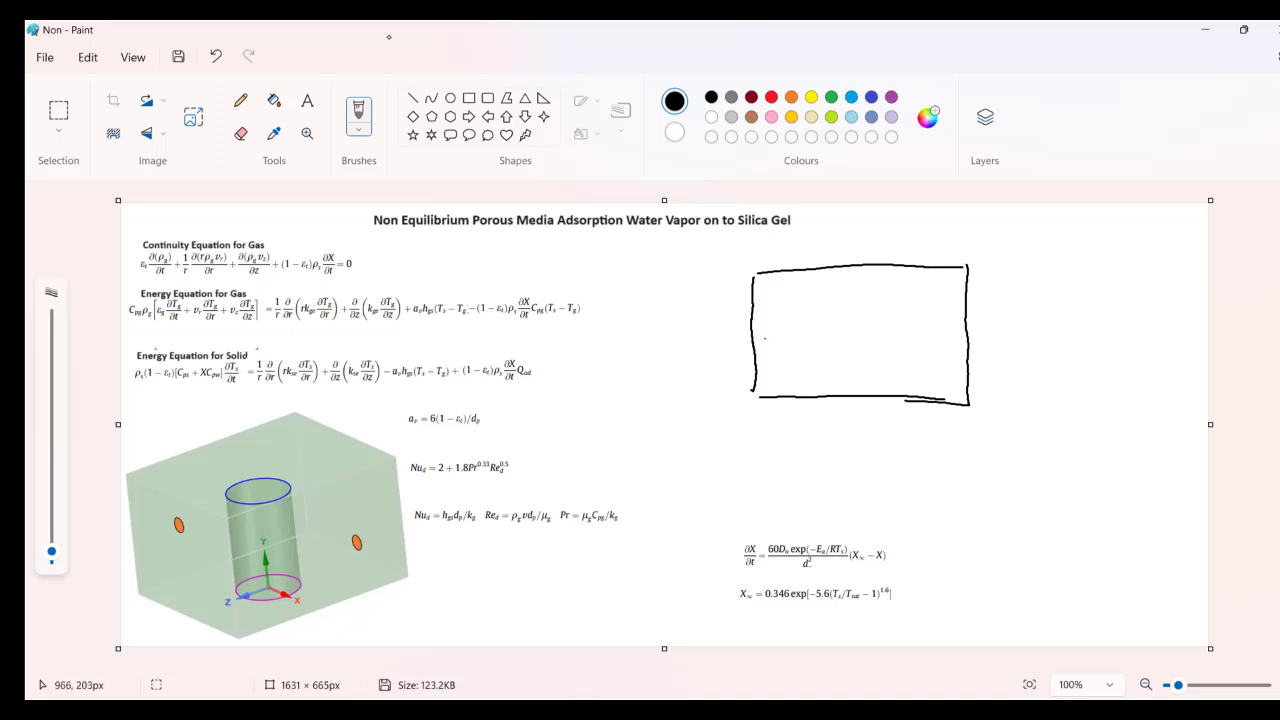
{"action": "left_click_drag", "start_coordinate": [753, 335], "coordinate": [957, 334]}
{"action": "left_click_drag", "start_coordinate": [850, 267], "coordinate": [844, 387]}
- Mark an X in the grid's upper-left cell and note the fluid equations as Con, M, E and the solid equation as Energy
{"action": "left_click", "coordinate": [764, 313]}
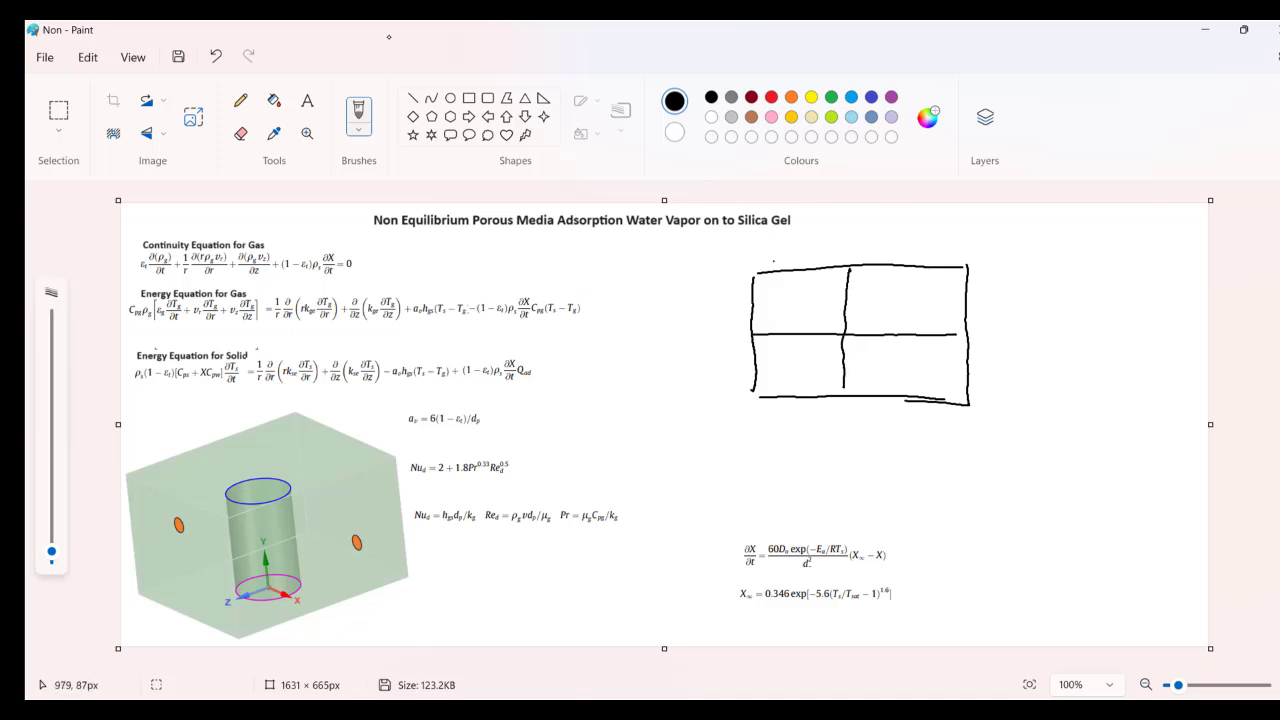
{"action": "mouse_move", "coordinate": [785, 300]}
{"action": "left_mouse_down"}
{"action": "mouse_move", "coordinate": [795, 310]}
{"action": "mouse_move", "coordinate": [858, 239]}
{"action": "mouse_move", "coordinate": [885, 244]}
{"action": "mouse_move", "coordinate": [934, 220]}
{"action": "mouse_move", "coordinate": [942, 238]}
{"action": "left_mouse_up"}
{"action": "mouse_move", "coordinate": [950, 228]}
{"action": "left_mouse_down"}
{"action": "mouse_move", "coordinate": [971, 228]}
{"action": "mouse_move", "coordinate": [943, 256]}
{"action": "left_mouse_up"}
{"action": "left_click_drag", "start_coordinate": [938, 246], "coordinate": [977, 247]}
{"action": "mouse_move", "coordinate": [924, 210]}
{"action": "left_mouse_down"}
{"action": "mouse_move", "coordinate": [921, 236]}
{"action": "mouse_move", "coordinate": [938, 256]}
{"action": "left_mouse_up"}
{"action": "mouse_move", "coordinate": [1031, 210]}
{"action": "left_mouse_down"}
{"action": "mouse_move", "coordinate": [1031, 259]}
{"action": "mouse_move", "coordinate": [1013, 236]}
{"action": "mouse_move", "coordinate": [1052, 228]}
{"action": "mouse_move", "coordinate": [1053, 236]}
{"action": "left_mouse_up"}
{"action": "mouse_move", "coordinate": [1050, 220]}
{"action": "left_mouse_down"}
{"action": "mouse_move", "coordinate": [1078, 237]}
{"action": "mouse_move", "coordinate": [1065, 236]}
{"action": "mouse_move", "coordinate": [1103, 227]}
{"action": "mouse_move", "coordinate": [1098, 245]}
{"action": "left_mouse_up"}
{"action": "left_click_drag", "start_coordinate": [1107, 221], "coordinate": [1109, 241]}
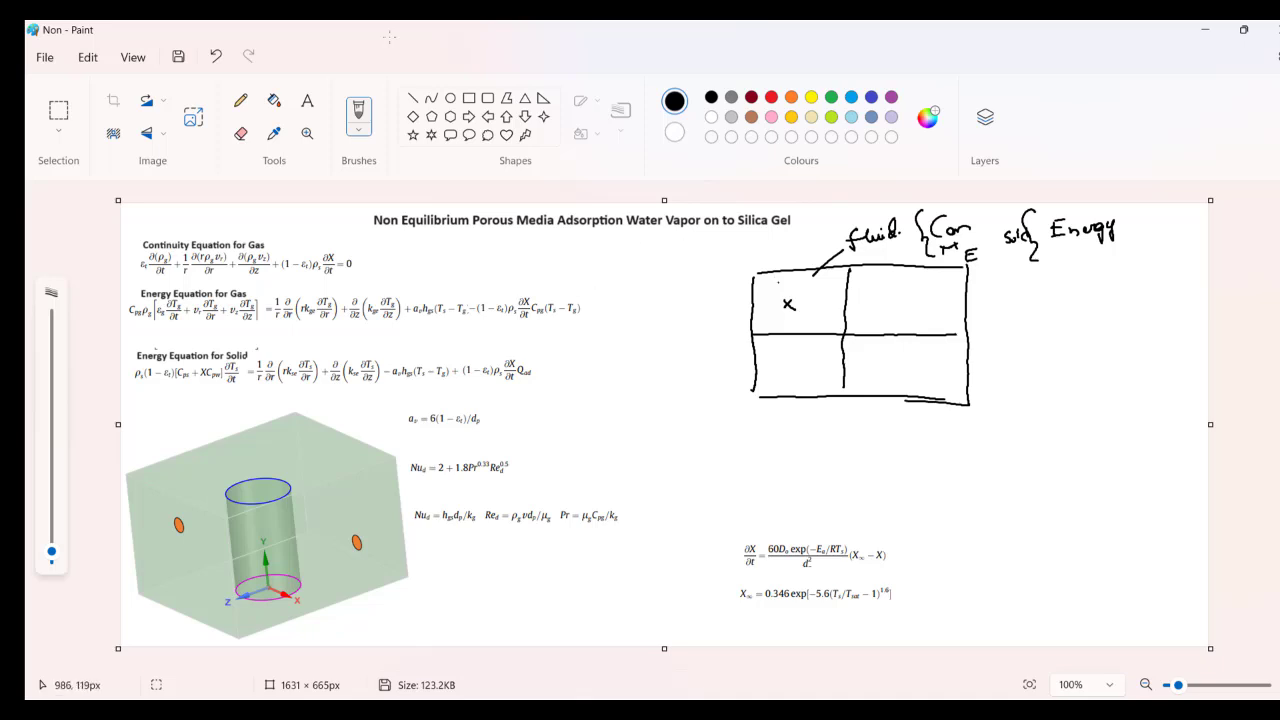
{"action": "mouse_move", "coordinate": [793, 270]}
{"action": "left_mouse_down"}
{"action": "mouse_move", "coordinate": [838, 272]}
{"action": "mouse_move", "coordinate": [793, 309]}
{"action": "left_mouse_up"}
{"action": "left_click_drag", "start_coordinate": [781, 299], "coordinate": [792, 310]}
- Circle the (1 − ε) ρs ∂X/∂t source terms in the gas continuity, gas energy and solid energy equations
{"action": "mouse_move", "coordinate": [288, 250]}
{"action": "left_mouse_down"}
{"action": "mouse_move", "coordinate": [270, 264]}
{"action": "mouse_move", "coordinate": [284, 282]}
{"action": "mouse_move", "coordinate": [336, 271]}
{"action": "mouse_move", "coordinate": [314, 245]}
{"action": "mouse_move", "coordinate": [298, 248]}
{"action": "left_mouse_up"}
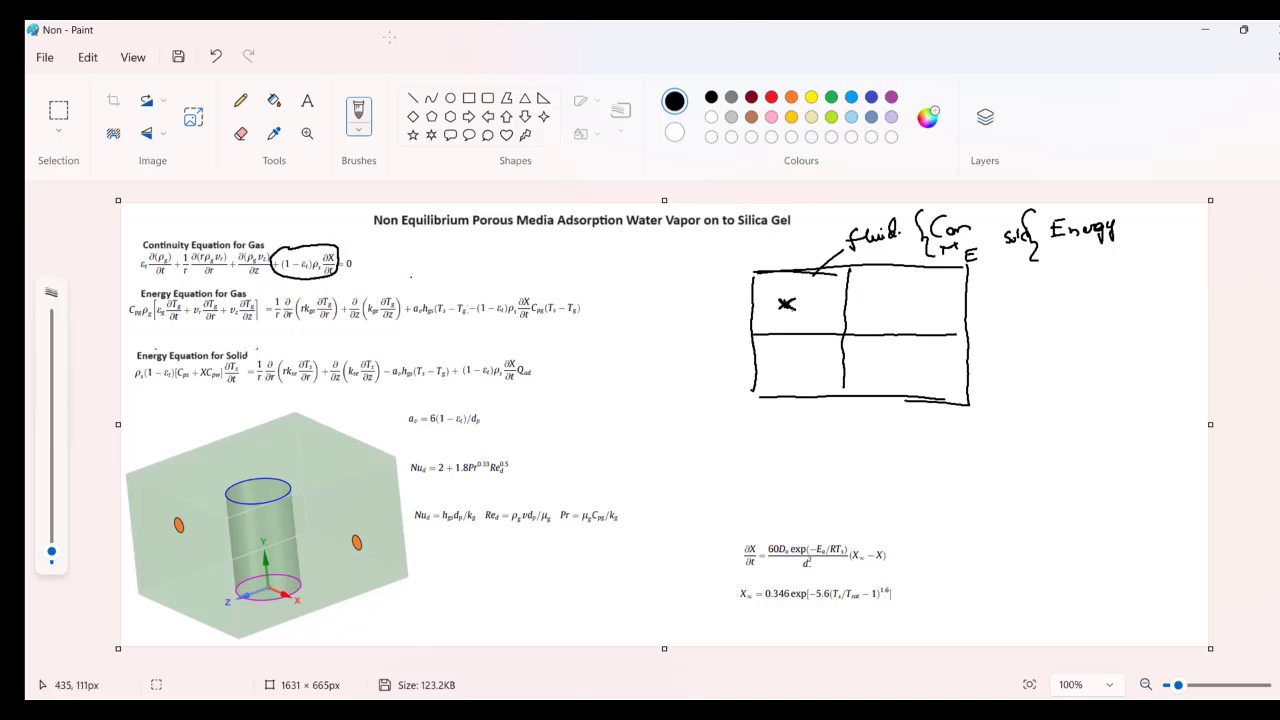
{"action": "mouse_move", "coordinate": [504, 283]}
{"action": "left_mouse_down"}
{"action": "mouse_move", "coordinate": [466, 299]}
{"action": "mouse_move", "coordinate": [474, 318]}
{"action": "mouse_move", "coordinate": [554, 322]}
{"action": "mouse_move", "coordinate": [586, 306]}
{"action": "mouse_move", "coordinate": [503, 282]}
{"action": "left_mouse_up"}
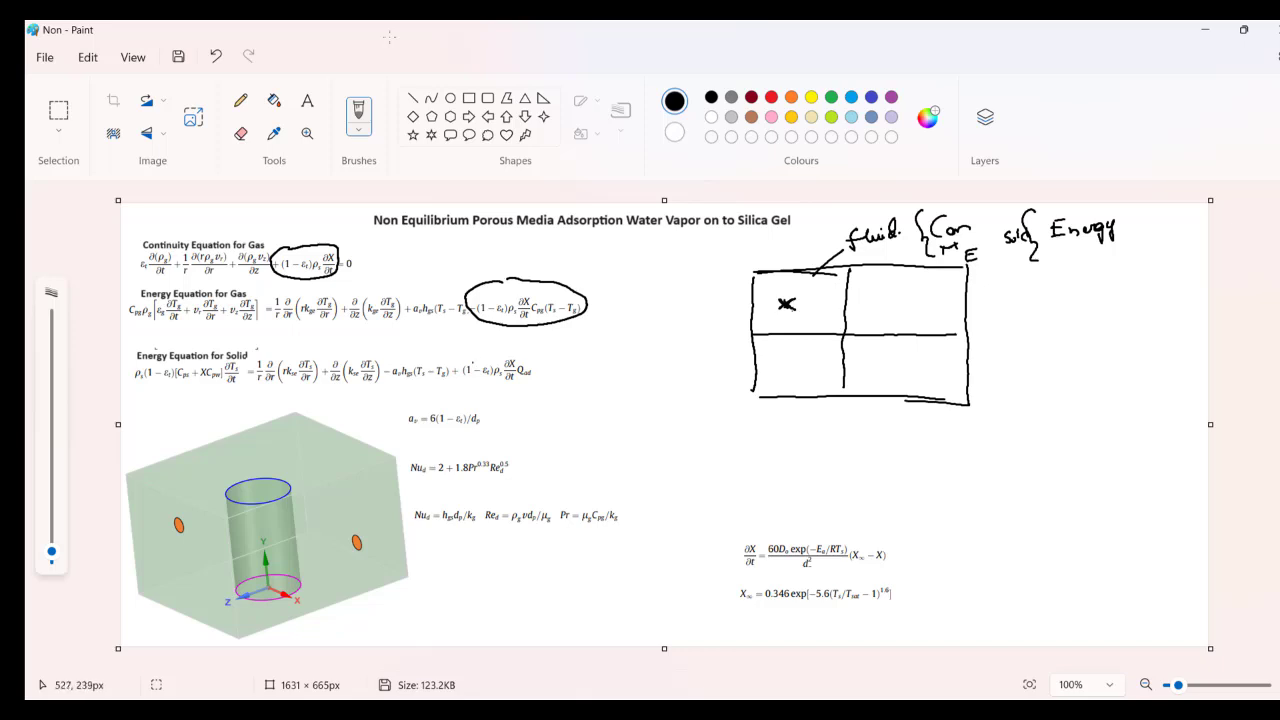
{"action": "mouse_move", "coordinate": [464, 352]}
{"action": "left_mouse_down"}
{"action": "mouse_move", "coordinate": [470, 387]}
{"action": "mouse_move", "coordinate": [552, 378]}
{"action": "mouse_move", "coordinate": [512, 346]}
{"action": "mouse_move", "coordinate": [480, 346]}
{"action": "left_mouse_up"}
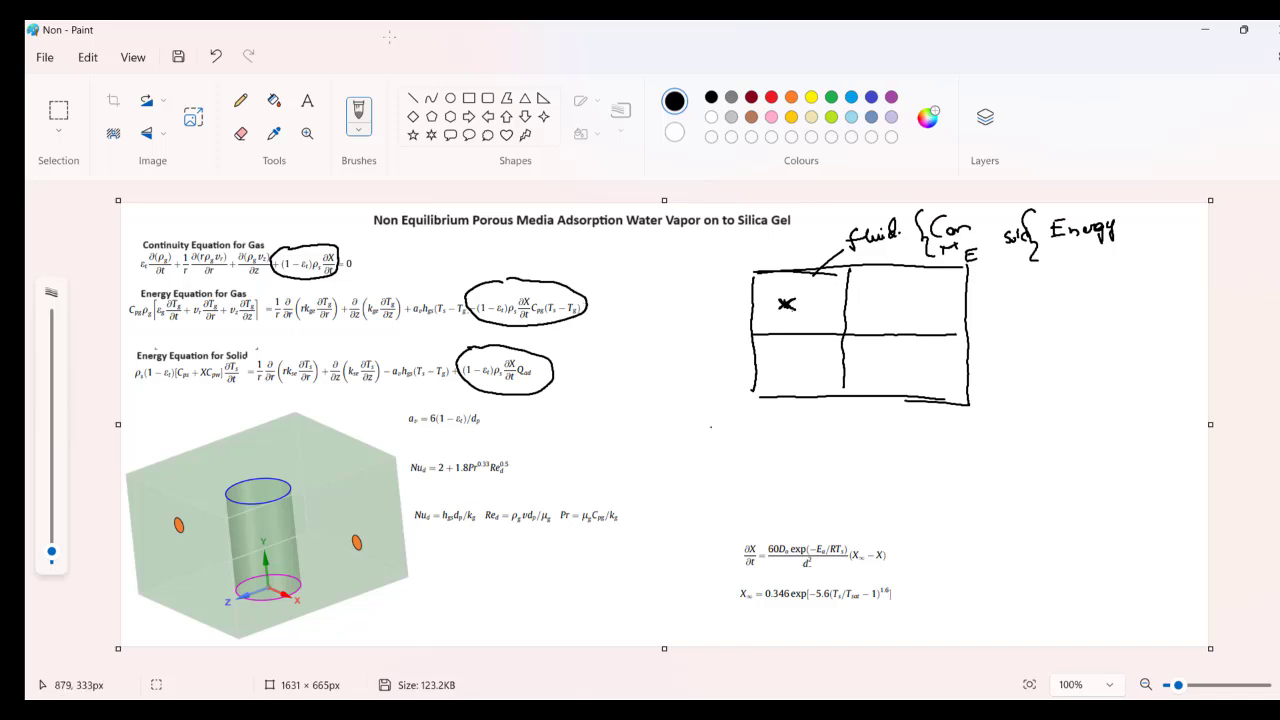
- Handwrite the note "Heat of adsorption" below the cell grid
{"action": "left_click_drag", "start_coordinate": [931, 456], "coordinate": [929, 479]}
{"action": "left_click_drag", "start_coordinate": [941, 455], "coordinate": [945, 466]}
{"action": "left_click_drag", "start_coordinate": [943, 470], "coordinate": [958, 476]}
{"action": "mouse_move", "coordinate": [966, 454]}
{"action": "left_mouse_down"}
{"action": "mouse_move", "coordinate": [966, 476]}
{"action": "mouse_move", "coordinate": [972, 464]}
{"action": "left_mouse_up"}
{"action": "mouse_move", "coordinate": [984, 461]}
{"action": "left_mouse_down"}
{"action": "mouse_move", "coordinate": [993, 480]}
{"action": "mouse_move", "coordinate": [1010, 465]}
{"action": "left_mouse_up"}
{"action": "left_click_drag", "start_coordinate": [1022, 462], "coordinate": [1036, 470]}
{"action": "mouse_move", "coordinate": [1044, 452]}
{"action": "left_mouse_down"}
{"action": "mouse_move", "coordinate": [1043, 471]}
{"action": "mouse_move", "coordinate": [1058, 470]}
{"action": "left_mouse_up"}
{"action": "mouse_move", "coordinate": [1062, 470]}
{"action": "left_mouse_down"}
{"action": "mouse_move", "coordinate": [1070, 462]}
{"action": "mouse_move", "coordinate": [1074, 478]}
{"action": "left_mouse_up"}
{"action": "mouse_move", "coordinate": [1080, 462]}
{"action": "left_mouse_down"}
{"action": "mouse_move", "coordinate": [1086, 472]}
{"action": "mouse_move", "coordinate": [1100, 461]}
{"action": "left_mouse_up"}
{"action": "left_click_drag", "start_coordinate": [1104, 460], "coordinate": [1113, 470]}
{"action": "left_click_drag", "start_coordinate": [1116, 470], "coordinate": [1124, 462]}
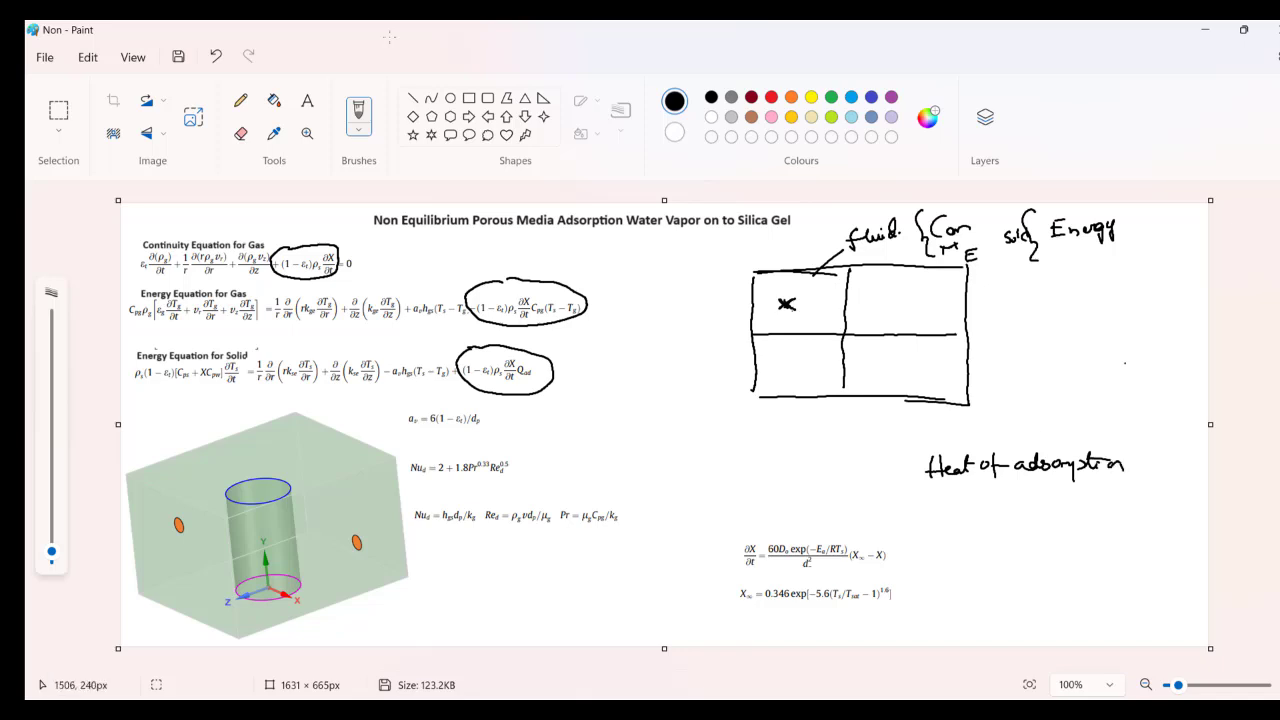
- Sketch a particle as two concentric rings beside the grid, with arrows labelled "water" and "gas"
{"action": "mouse_move", "coordinate": [1084, 331]}
{"action": "left_mouse_down"}
{"action": "mouse_move", "coordinate": [1060, 351]}
{"action": "mouse_move", "coordinate": [1102, 366]}
{"action": "mouse_move", "coordinate": [1114, 337]}
{"action": "mouse_move", "coordinate": [1082, 351]}
{"action": "left_mouse_up"}
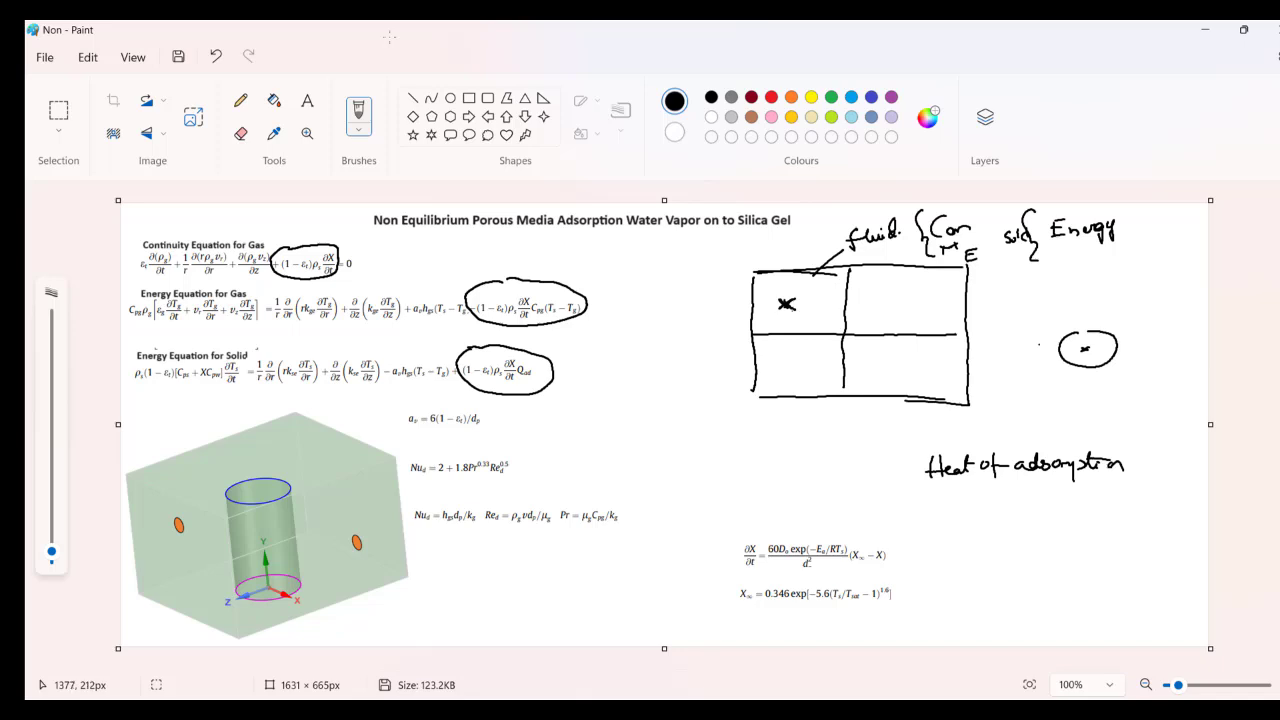
{"action": "mouse_move", "coordinate": [999, 348]}
{"action": "left_mouse_down"}
{"action": "mouse_move", "coordinate": [1059, 329]}
{"action": "mouse_move", "coordinate": [1061, 367]}
{"action": "mouse_move", "coordinate": [1104, 374]}
{"action": "mouse_move", "coordinate": [1135, 359]}
{"action": "mouse_move", "coordinate": [1109, 322]}
{"action": "mouse_move", "coordinate": [1077, 322]}
{"action": "mouse_move", "coordinate": [1157, 309]}
{"action": "left_mouse_up"}
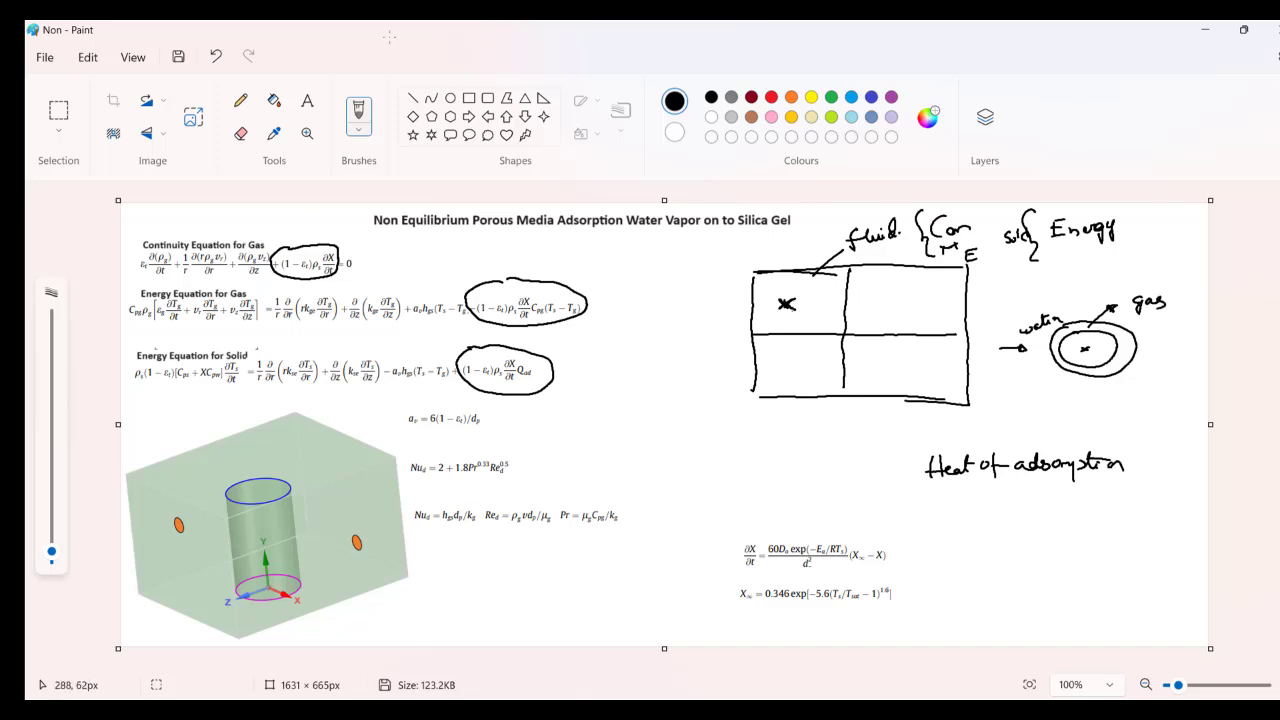
- Point an arrow at the continuity source term and circle the ∂X/∂t and X∞ equations
{"action": "left_click_drag", "start_coordinate": [304, 245], "coordinate": [344, 228]}
{"action": "left_click", "coordinate": [362, 255]}
{"action": "left_click_drag", "start_coordinate": [307, 237], "coordinate": [305, 245]}
{"action": "mouse_move", "coordinate": [741, 537]}
{"action": "left_mouse_down"}
{"action": "mouse_move", "coordinate": [797, 577]}
{"action": "mouse_move", "coordinate": [887, 568]}
{"action": "mouse_move", "coordinate": [892, 538]}
{"action": "mouse_move", "coordinate": [746, 536]}
{"action": "left_mouse_up"}
{"action": "left_click_drag", "start_coordinate": [859, 545], "coordinate": [883, 535]}
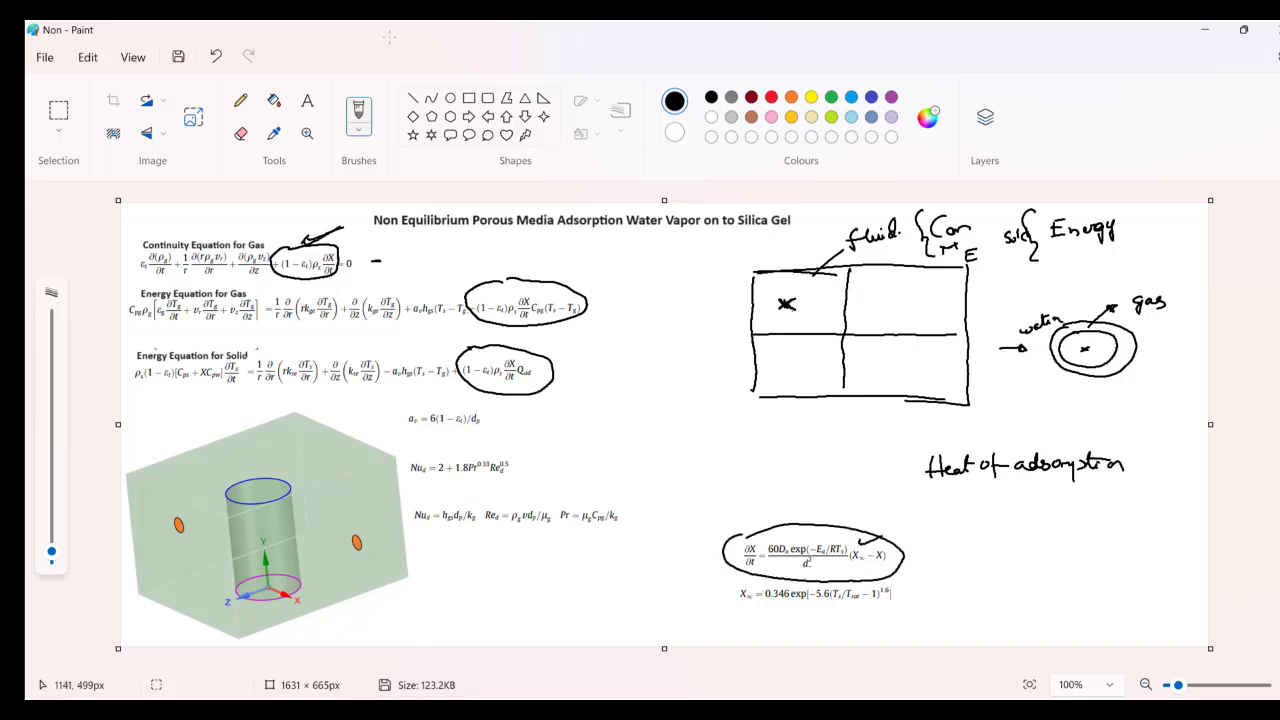
{"action": "left_click_drag", "start_coordinate": [747, 583], "coordinate": [757, 580]}
{"action": "mouse_move", "coordinate": [905, 594]}
{"action": "left_mouse_down"}
{"action": "mouse_move", "coordinate": [754, 570]}
{"action": "mouse_move", "coordinate": [737, 602]}
{"action": "mouse_move", "coordinate": [881, 626]}
{"action": "mouse_move", "coordinate": [904, 583]}
{"action": "left_mouse_up"}
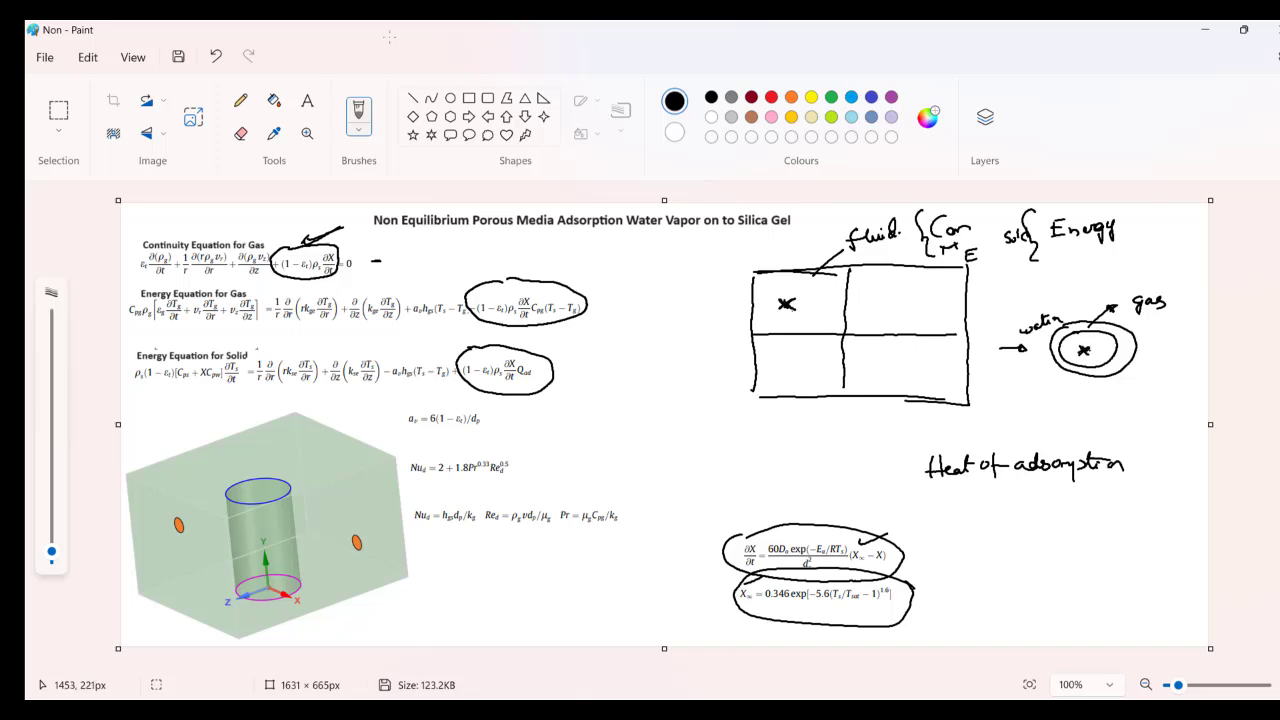
- Draw a leader from the particle's core and label it "silica"
{"action": "mouse_move", "coordinate": [1100, 350]}
{"action": "left_mouse_down"}
{"action": "mouse_move", "coordinate": [1106, 400]}
{"action": "mouse_move", "coordinate": [1086, 421]}
{"action": "mouse_move", "coordinate": [1109, 419]}
{"action": "left_mouse_up"}
{"action": "left_click_drag", "start_coordinate": [1116, 411], "coordinate": [1123, 419]}
{"action": "left_click_drag", "start_coordinate": [1139, 411], "coordinate": [1143, 419]}
{"action": "left_click", "coordinate": [1151, 417]}
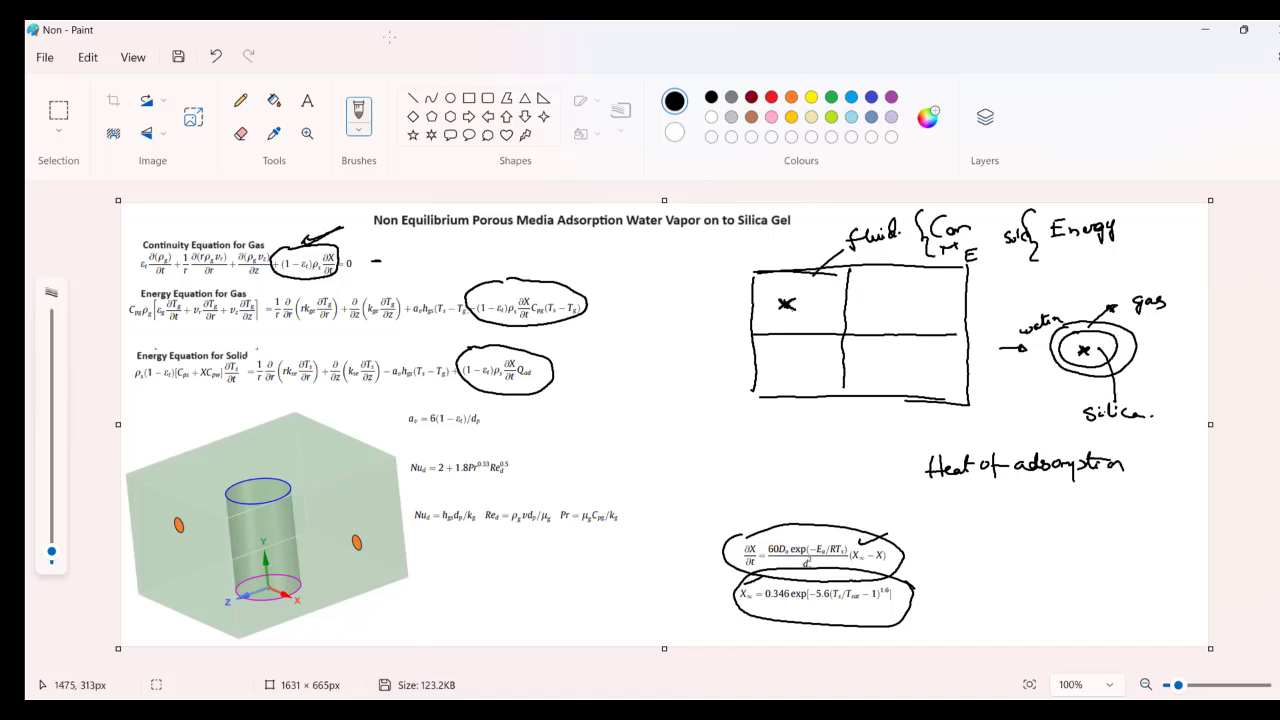
- Mark the solid energy source term with an arrow and add arrows labelled Ts and Tg to the particle sketch
{"action": "left_click_drag", "start_coordinate": [512, 355], "coordinate": [544, 329]}
{"action": "mouse_move", "coordinate": [1060, 355]}
{"action": "left_mouse_down"}
{"action": "mouse_move", "coordinate": [1017, 370]}
{"action": "mouse_move", "coordinate": [996, 423]}
{"action": "left_mouse_up"}
{"action": "mouse_move", "coordinate": [987, 404]}
{"action": "left_mouse_down"}
{"action": "mouse_move", "coordinate": [1011, 403]}
{"action": "mouse_move", "coordinate": [998, 432]}
{"action": "left_mouse_up"}
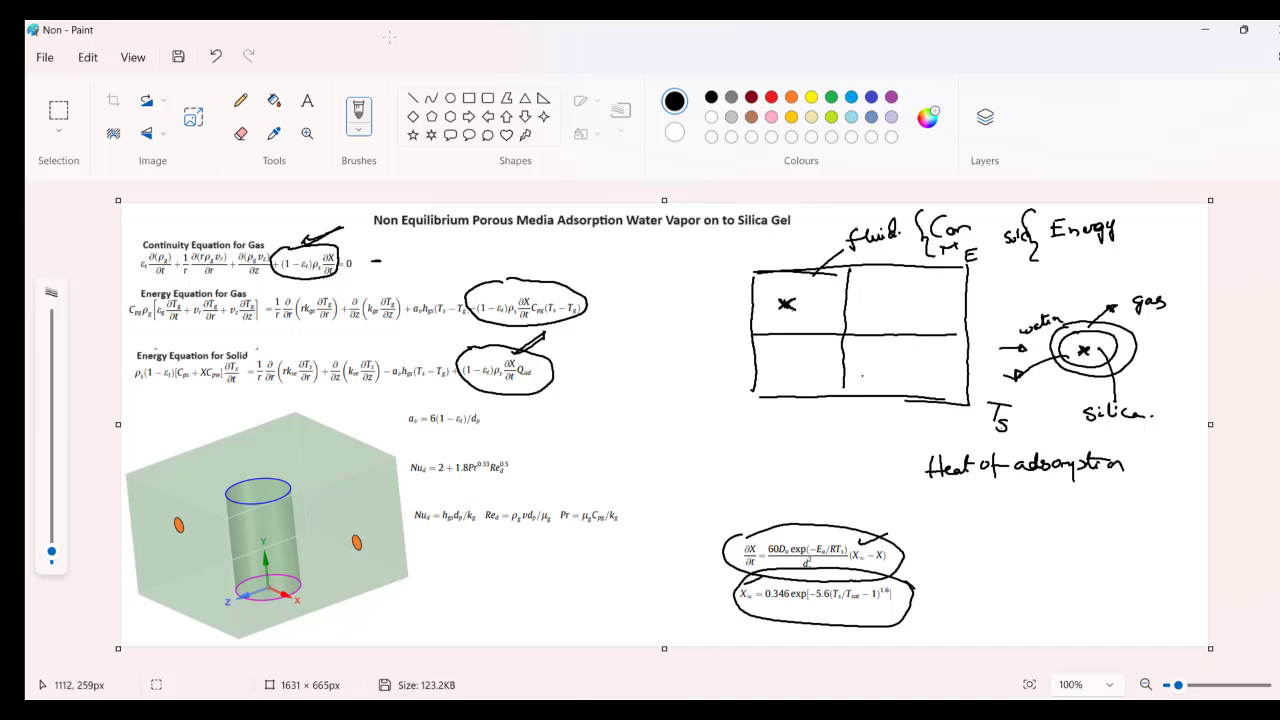
{"action": "left_click_drag", "start_coordinate": [974, 345], "coordinate": [992, 346]}
{"action": "left_click_drag", "start_coordinate": [990, 355], "coordinate": [988, 376]}
{"action": "left_click_drag", "start_coordinate": [1076, 344], "coordinate": [1107, 334]}
{"action": "mouse_move", "coordinate": [982, 326]}
{"action": "left_mouse_down"}
{"action": "mouse_move", "coordinate": [1015, 315]}
{"action": "mouse_move", "coordinate": [1108, 340]}
{"action": "mouse_move", "coordinate": [991, 334]}
{"action": "left_mouse_up"}
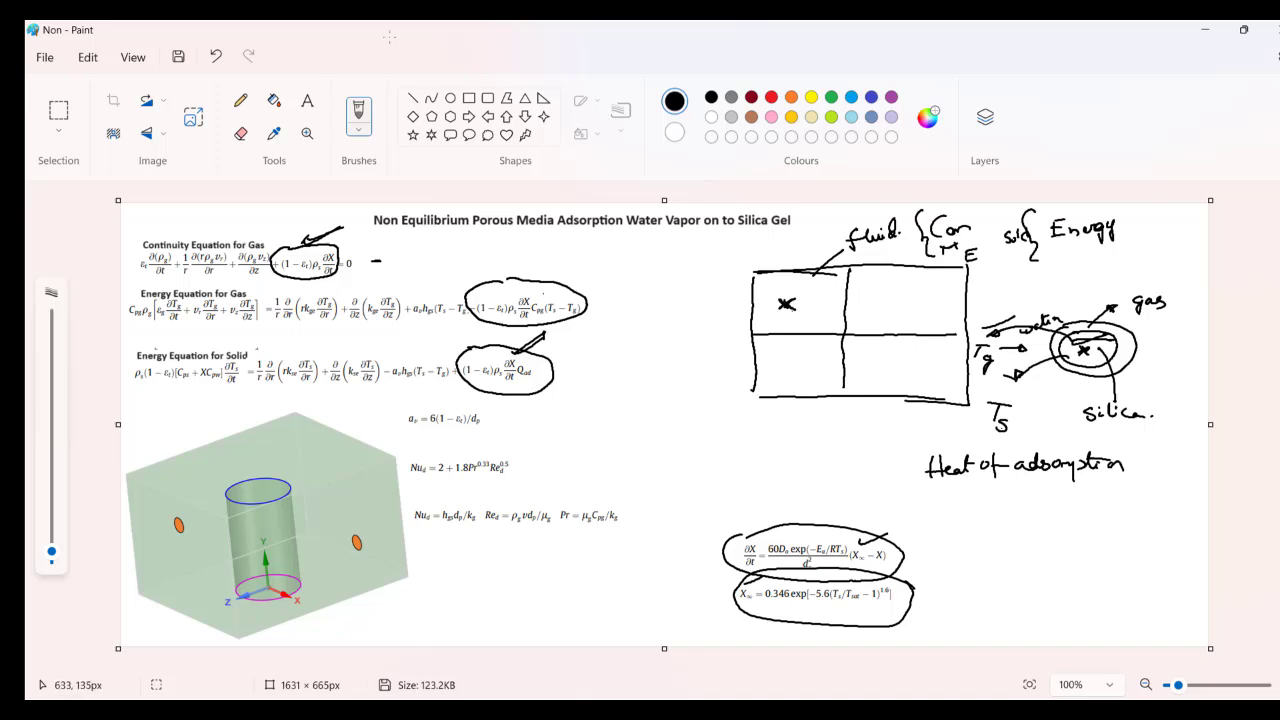
- Annotate the circled gas energy term with an arrow and the note "Source term for gas in the energy"
{"action": "left_click_drag", "start_coordinate": [575, 293], "coordinate": [598, 284]}
{"action": "mouse_move", "coordinate": [518, 280]}
{"action": "left_mouse_down"}
{"action": "mouse_move", "coordinate": [549, 253]}
{"action": "mouse_move", "coordinate": [520, 277]}
{"action": "left_mouse_up"}
{"action": "left_click_drag", "start_coordinate": [596, 262], "coordinate": [794, 246]}
{"action": "mouse_move", "coordinate": [642, 277]}
{"action": "left_mouse_down"}
{"action": "mouse_move", "coordinate": [684, 280]}
{"action": "mouse_move", "coordinate": [670, 264]}
{"action": "mouse_move", "coordinate": [718, 256]}
{"action": "mouse_move", "coordinate": [752, 273]}
{"action": "left_mouse_up"}
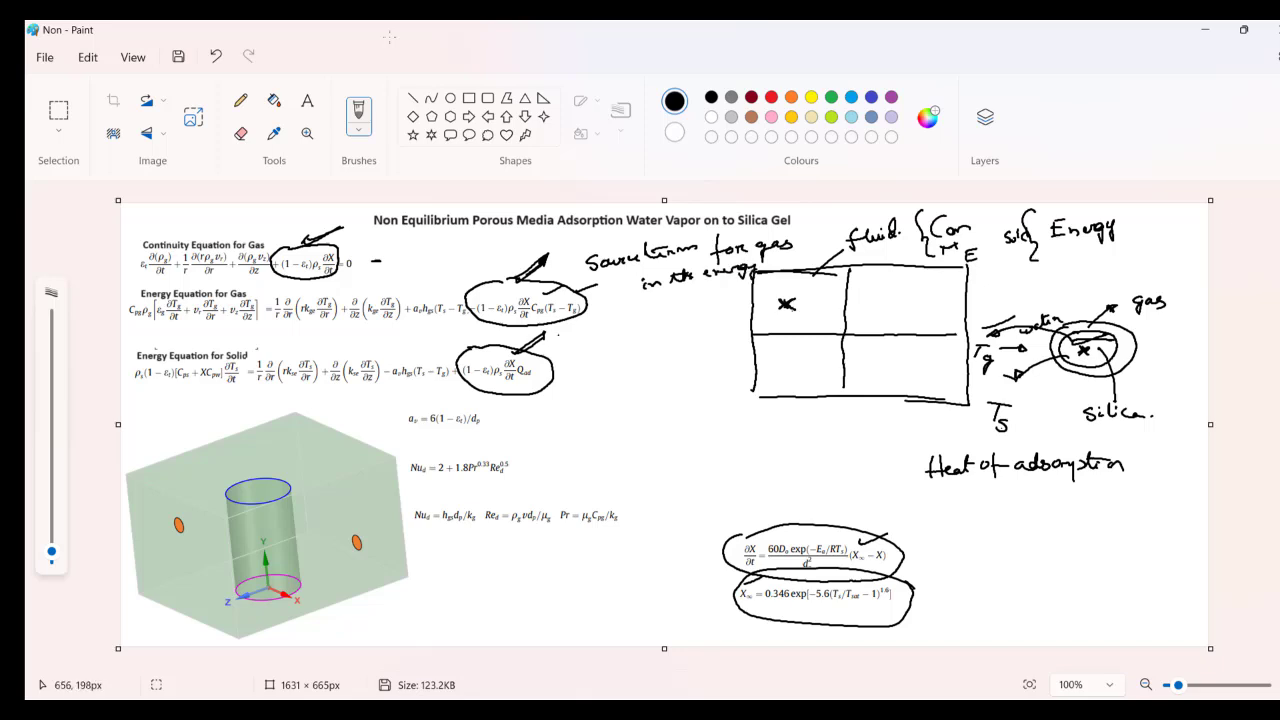
- Annotate the circled solid energy term with "Source term for solid in the Energy Equation"
{"action": "left_click_drag", "start_coordinate": [532, 364], "coordinate": [743, 352]}
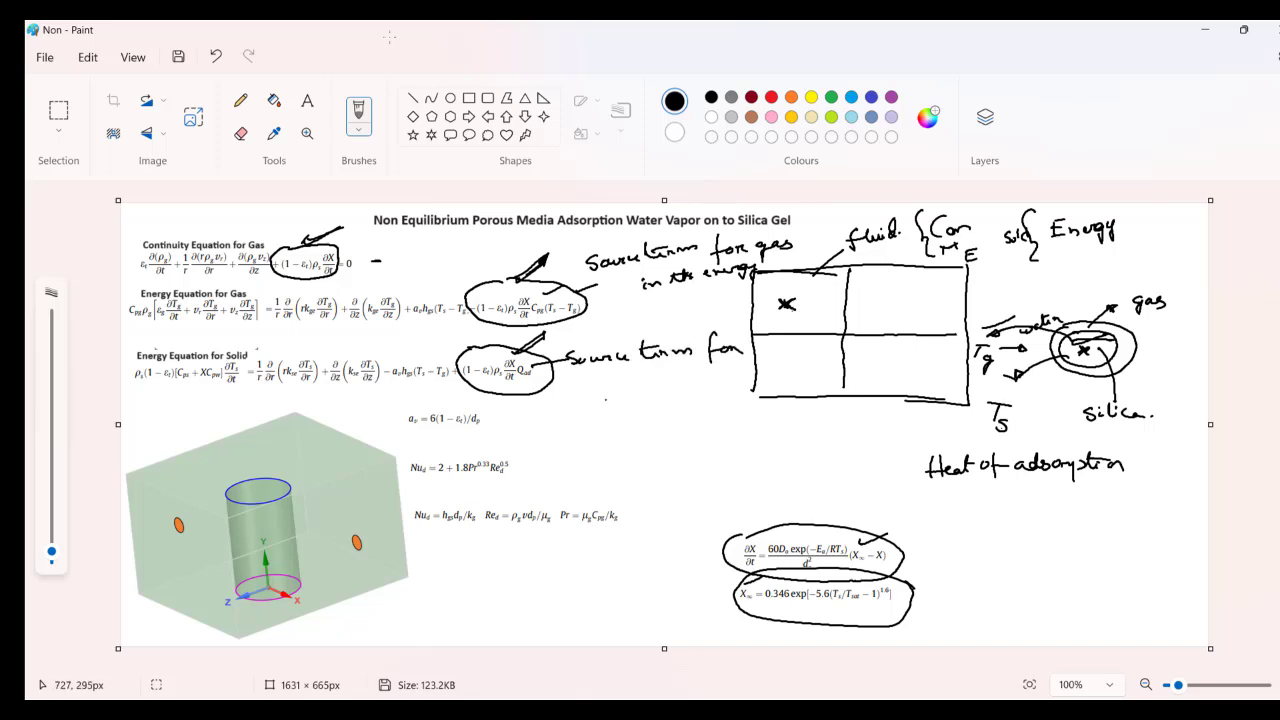
{"action": "mouse_move", "coordinate": [580, 399]}
{"action": "left_mouse_down"}
{"action": "mouse_move", "coordinate": [668, 370]}
{"action": "mouse_move", "coordinate": [680, 376]}
{"action": "mouse_move", "coordinate": [664, 403]}
{"action": "mouse_move", "coordinate": [727, 395]}
{"action": "mouse_move", "coordinate": [735, 440]}
{"action": "mouse_move", "coordinate": [746, 423]}
{"action": "left_mouse_up"}
{"action": "left_click_drag", "start_coordinate": [735, 439], "coordinate": [750, 431]}
{"action": "left_click_drag", "start_coordinate": [762, 428], "coordinate": [830, 417]}
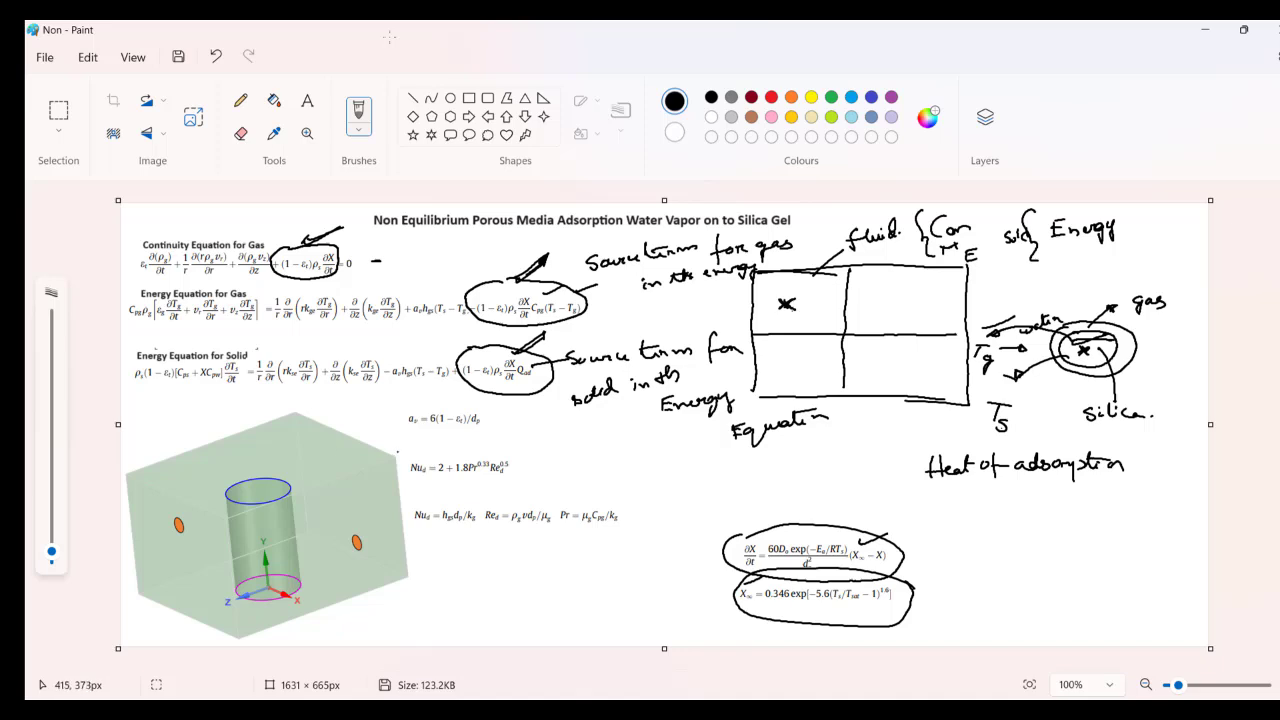
- Tick the interfacial area density equation and write εf = 0.37 beside it
{"action": "left_click_drag", "start_coordinate": [395, 420], "coordinate": [431, 394]}
{"action": "mouse_move", "coordinate": [580, 432]}
{"action": "left_mouse_down"}
{"action": "mouse_move", "coordinate": [569, 440]}
{"action": "mouse_move", "coordinate": [580, 448]}
{"action": "left_mouse_up"}
{"action": "mouse_move", "coordinate": [586, 438]}
{"action": "left_mouse_down"}
{"action": "mouse_move", "coordinate": [584, 450]}
{"action": "mouse_move", "coordinate": [594, 443]}
{"action": "left_mouse_up"}
{"action": "left_click_drag", "start_coordinate": [598, 436], "coordinate": [606, 435]}
{"action": "left_click_drag", "start_coordinate": [598, 443], "coordinate": [665, 431]}
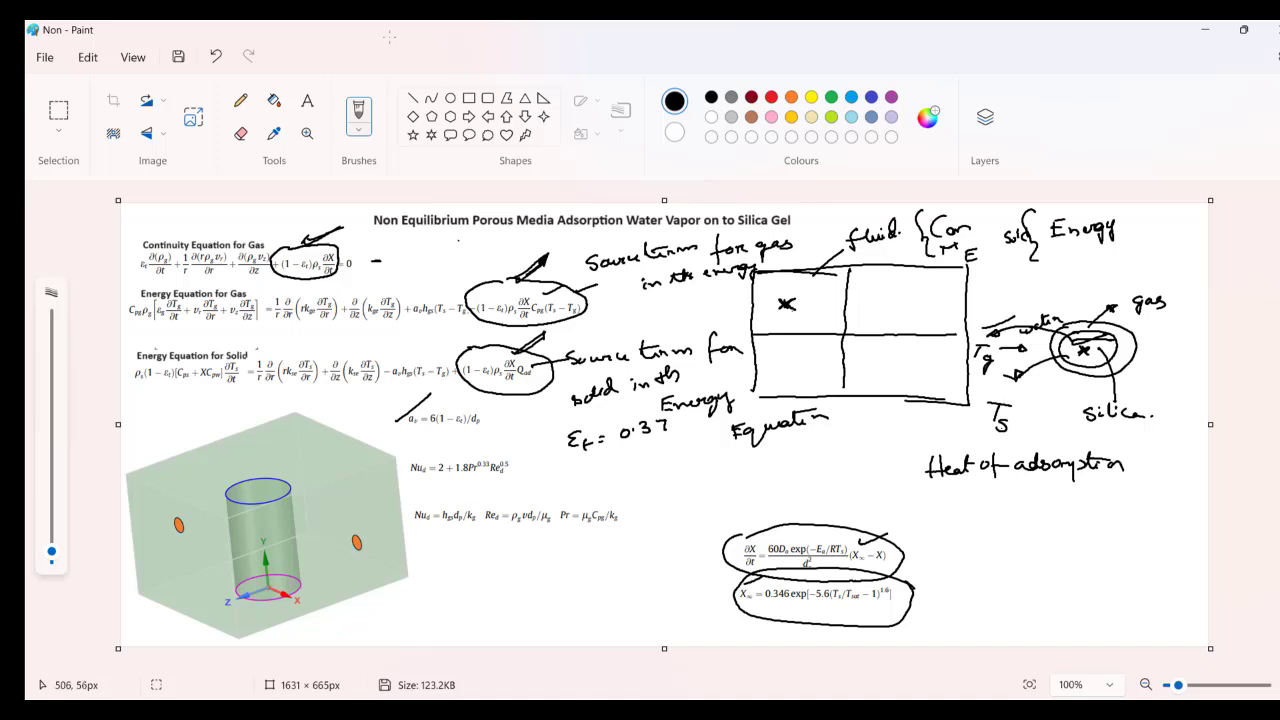
- Tick the gas equation's heat transfer term and the Nusselt, Reynolds and Prandtl number expressions
{"action": "left_click_drag", "start_coordinate": [421, 296], "coordinate": [447, 279]}
{"action": "left_click", "coordinate": [411, 318]}
{"action": "left_click", "coordinate": [421, 464]}
{"action": "left_click_drag", "start_coordinate": [409, 456], "coordinate": [422, 448]}
{"action": "left_click_drag", "start_coordinate": [417, 503], "coordinate": [437, 498]}
{"action": "left_click_drag", "start_coordinate": [474, 458], "coordinate": [512, 444]}
{"action": "mouse_move", "coordinate": [490, 503]}
{"action": "left_mouse_down"}
{"action": "mouse_move", "coordinate": [513, 483]}
{"action": "mouse_move", "coordinate": [587, 483]}
{"action": "left_mouse_up"}
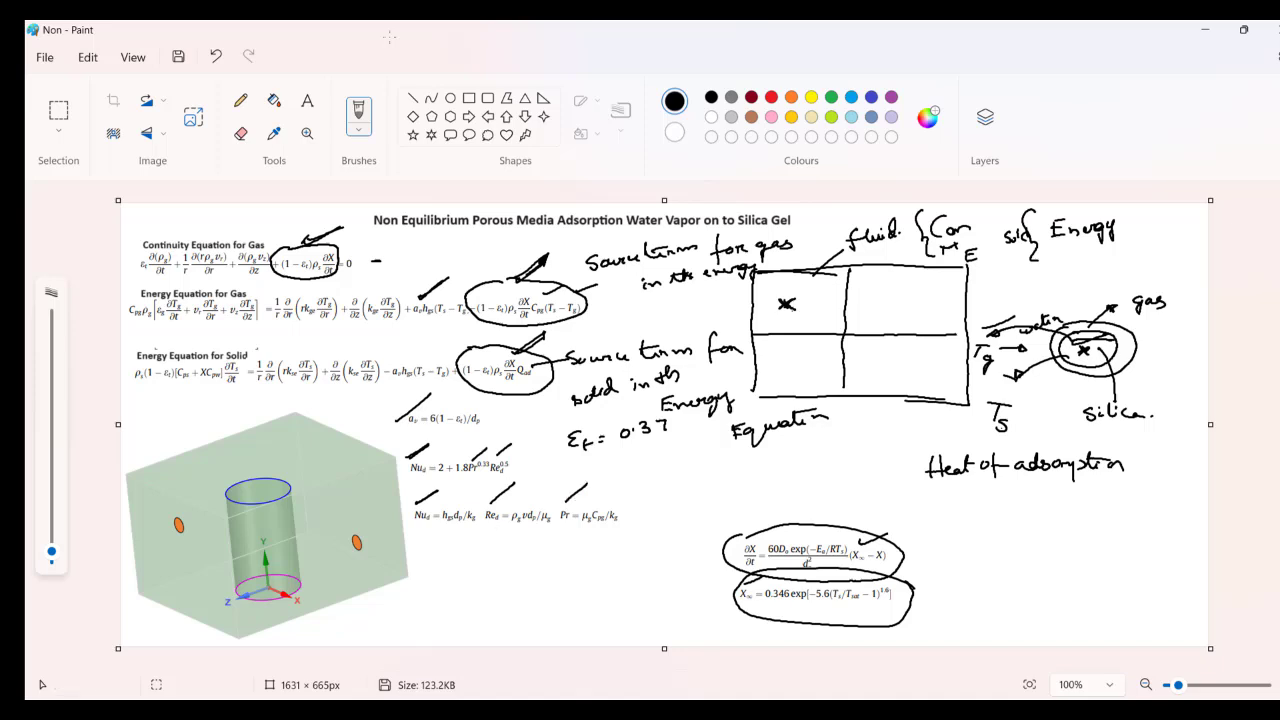
- Mark the velocity in the Reynolds expression and write V as the square root of the summed squared x, y and z velocities
{"action": "mouse_move", "coordinate": [526, 507]}
{"action": "left_mouse_down"}
{"action": "mouse_move", "coordinate": [517, 520]}
{"action": "mouse_move", "coordinate": [555, 503]}
{"action": "left_mouse_up"}
{"action": "left_click_drag", "start_coordinate": [428, 564], "coordinate": [461, 566]}
{"action": "left_click", "coordinate": [476, 568]}
{"action": "mouse_move", "coordinate": [452, 571]}
{"action": "left_mouse_down"}
{"action": "mouse_move", "coordinate": [590, 556]}
{"action": "mouse_move", "coordinate": [624, 532]}
{"action": "mouse_move", "coordinate": [626, 552]}
{"action": "mouse_move", "coordinate": [678, 557]}
{"action": "mouse_move", "coordinate": [696, 535]}
{"action": "left_mouse_up"}
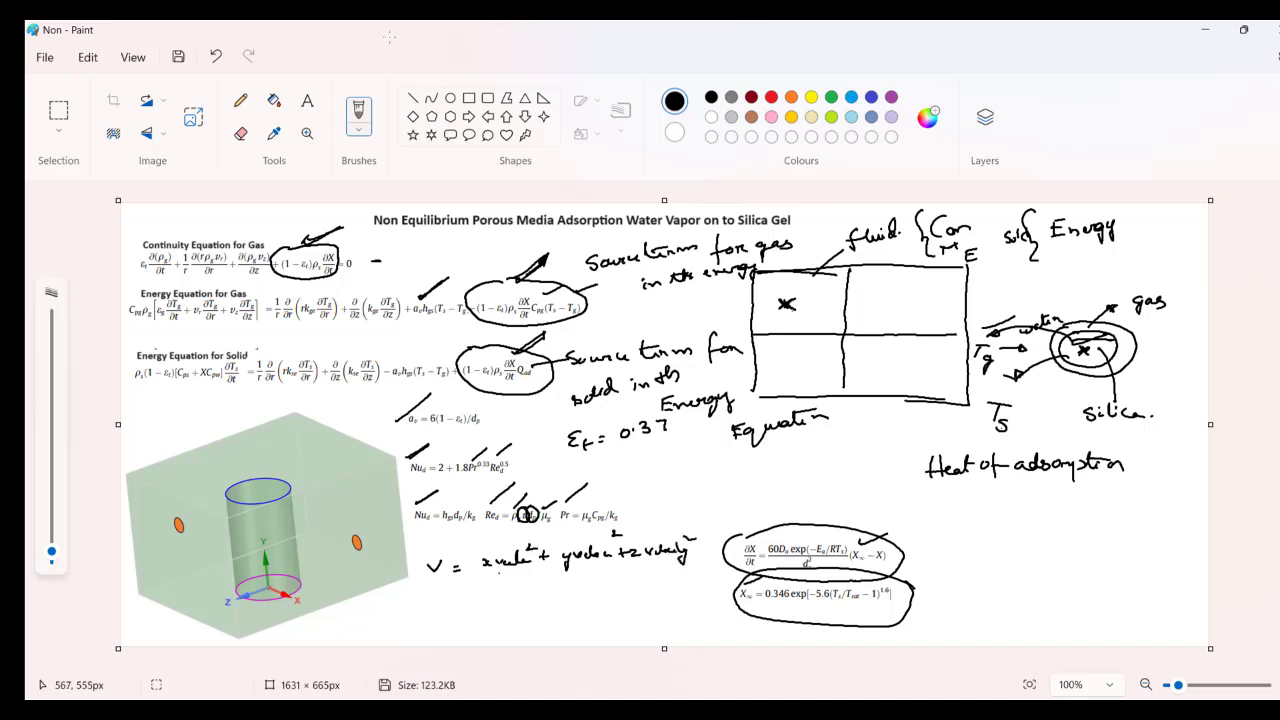
{"action": "mouse_move", "coordinate": [498, 575]}
{"action": "left_mouse_down"}
{"action": "mouse_move", "coordinate": [486, 550]}
{"action": "mouse_move", "coordinate": [514, 541]}
{"action": "mouse_move", "coordinate": [662, 533]}
{"action": "left_mouse_up"}
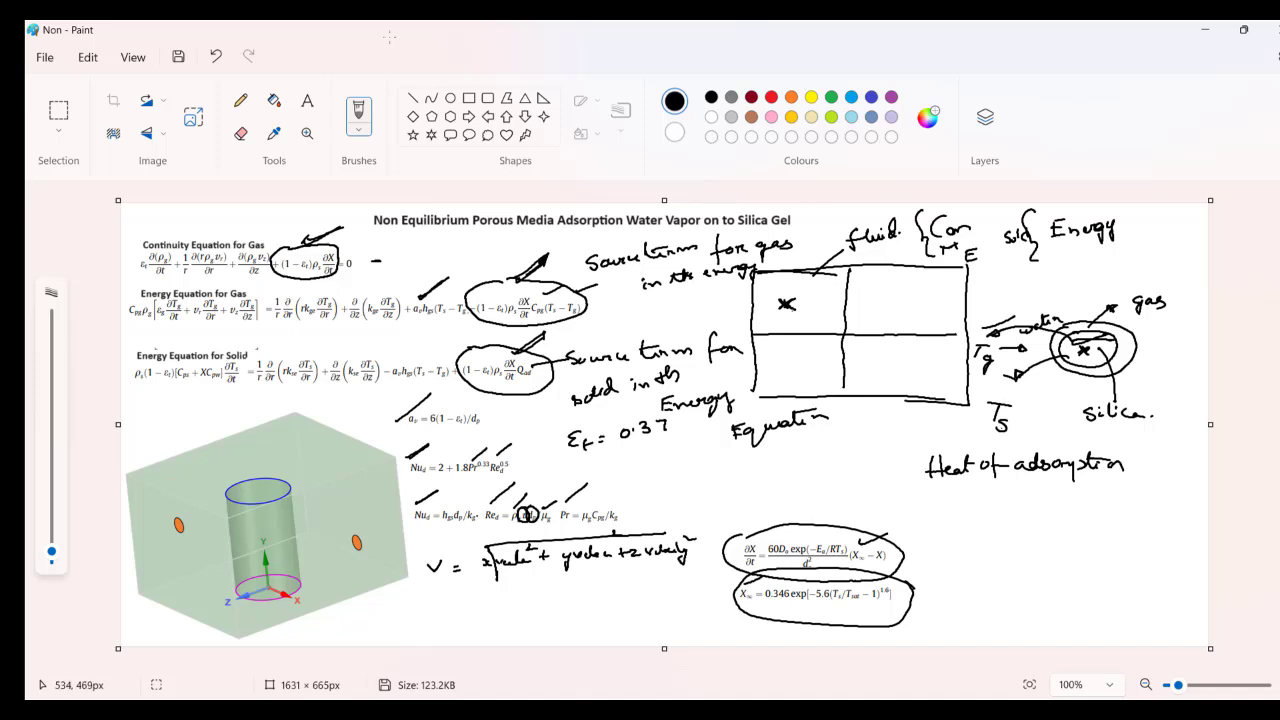
- Circle hgs in the Nusselt expression and write the rearranged formula hgs = kg × Nud / dp
{"action": "mouse_move", "coordinate": [445, 505]}
{"action": "left_mouse_down"}
{"action": "mouse_move", "coordinate": [442, 526]}
{"action": "mouse_move", "coordinate": [451, 503]}
{"action": "left_mouse_up"}
{"action": "mouse_move", "coordinate": [633, 470]}
{"action": "left_mouse_down"}
{"action": "mouse_move", "coordinate": [648, 492]}
{"action": "mouse_move", "coordinate": [715, 473]}
{"action": "mouse_move", "coordinate": [712, 486]}
{"action": "mouse_move", "coordinate": [742, 457]}
{"action": "mouse_move", "coordinate": [770, 459]}
{"action": "left_mouse_up"}
{"action": "left_click_drag", "start_coordinate": [694, 493], "coordinate": [779, 488]}
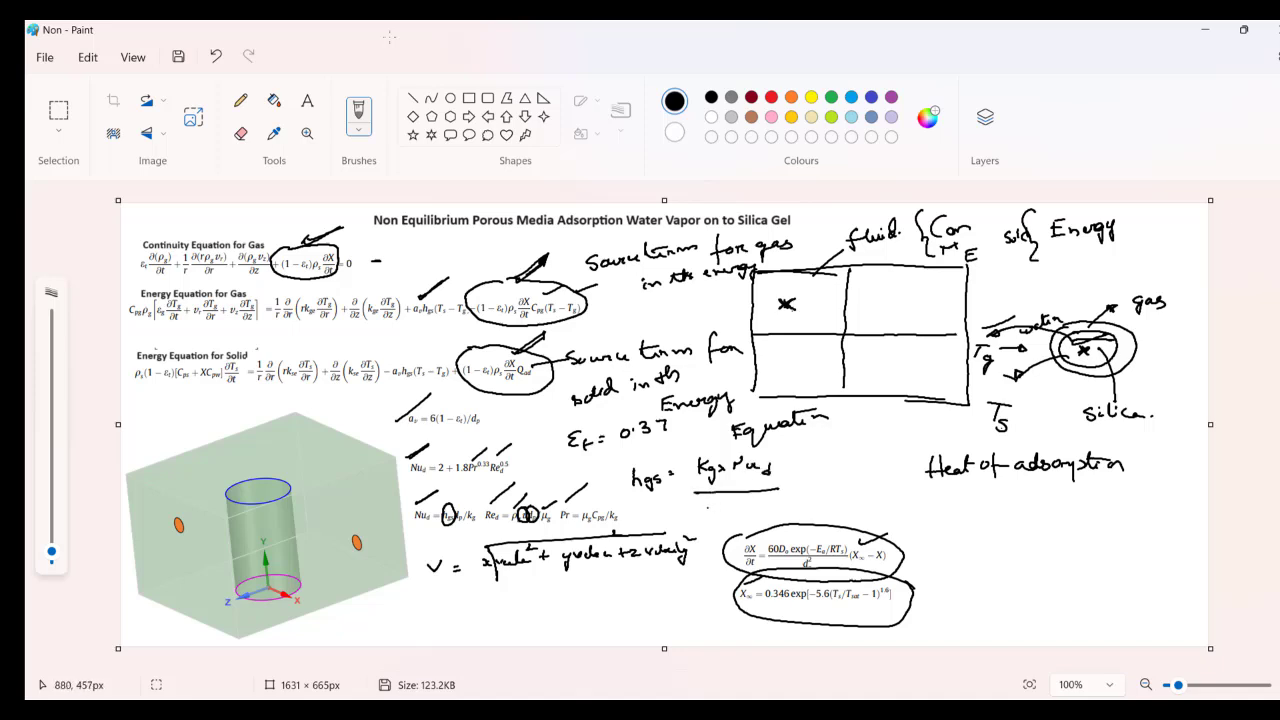
{"action": "left_click_drag", "start_coordinate": [701, 503], "coordinate": [717, 506]}
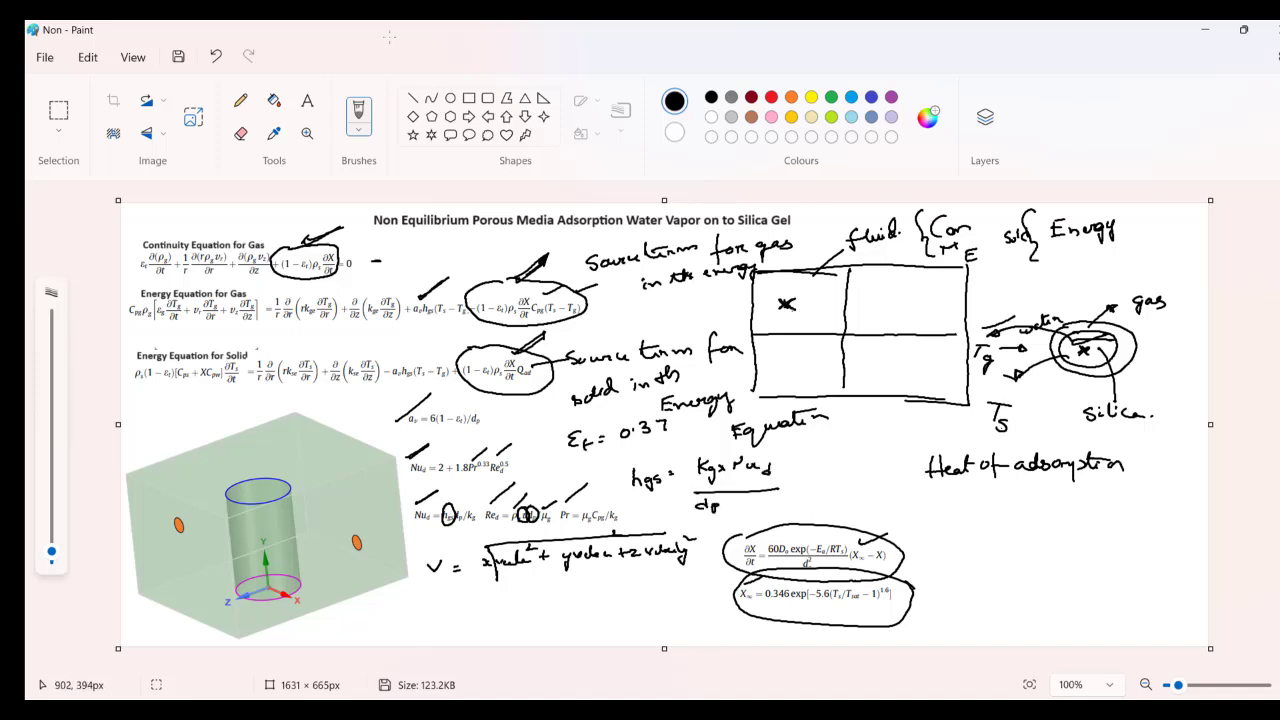
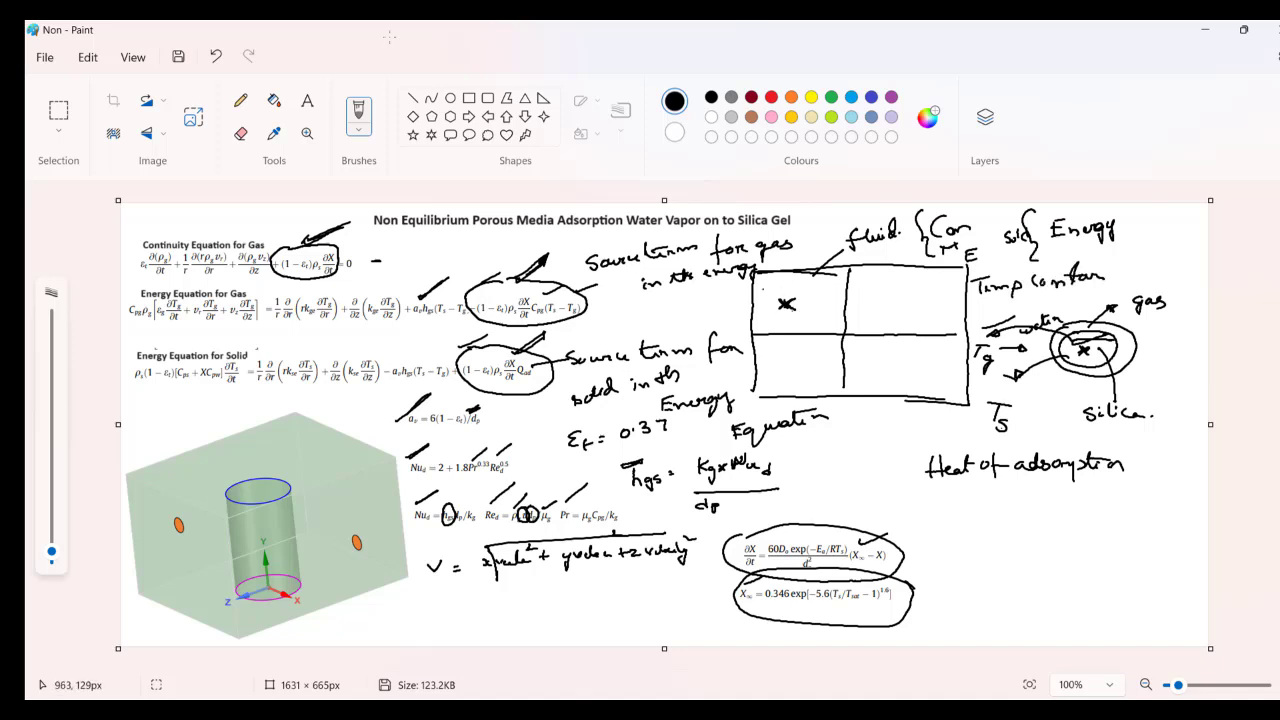
- Outline the grid's upper-left cell and draw an arrow pointing out of it
{"action": "mouse_move", "coordinate": [763, 325]}
{"action": "left_mouse_down"}
{"action": "mouse_move", "coordinate": [838, 318]}
{"action": "mouse_move", "coordinate": [775, 272]}
{"action": "mouse_move", "coordinate": [809, 246]}
{"action": "left_mouse_up"}
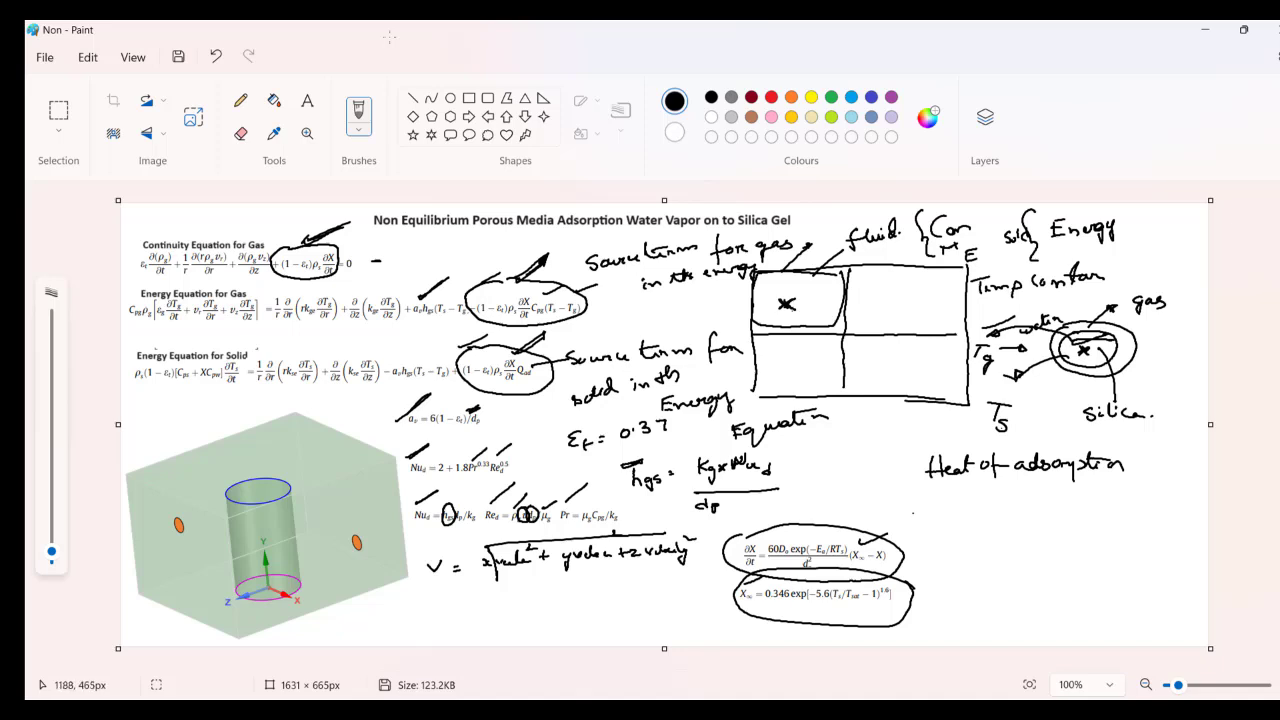
- Write the note "Volume Integrals of Volume Average." below the Heat of adsorption note
{"action": "left_click_drag", "start_coordinate": [907, 507], "coordinate": [1100, 509]}
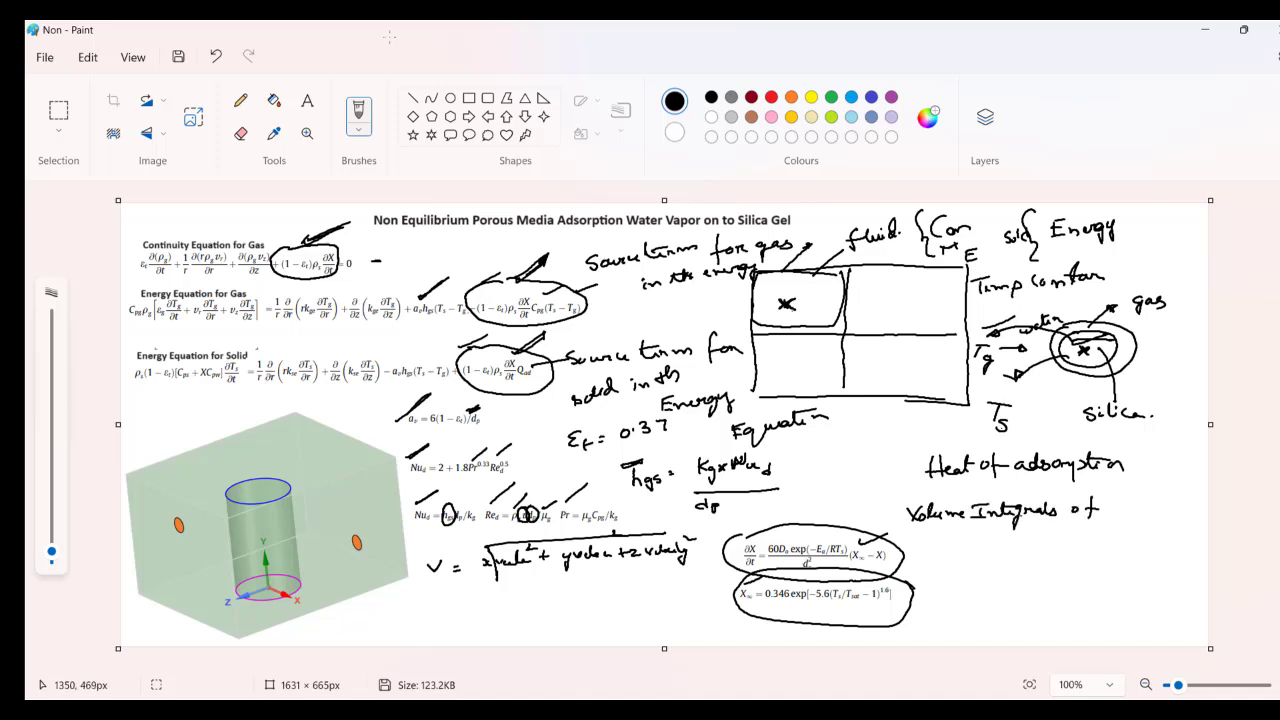
{"action": "mouse_move", "coordinate": [912, 532]}
{"action": "left_mouse_down"}
{"action": "mouse_move", "coordinate": [918, 544]}
{"action": "mouse_move", "coordinate": [1046, 544]}
{"action": "mouse_move", "coordinate": [1058, 564]}
{"action": "mouse_move", "coordinate": [1068, 544]}
{"action": "left_mouse_up"}
{"action": "left_click", "coordinate": [1075, 548]}
- Write "Temp — Solid" beneath the Volume Average note
{"action": "left_click", "coordinate": [972, 589]}
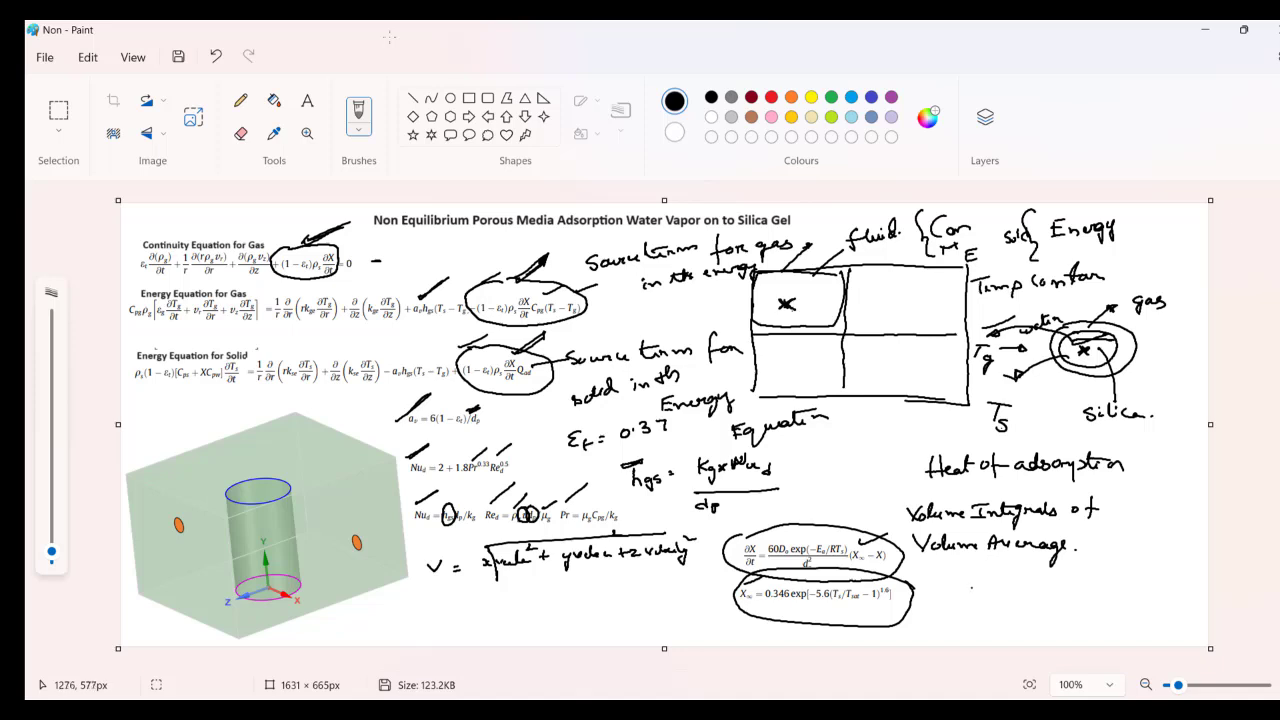
{"action": "mouse_move", "coordinate": [975, 572]}
{"action": "left_mouse_down"}
{"action": "mouse_move", "coordinate": [973, 589]}
{"action": "mouse_move", "coordinate": [995, 570]}
{"action": "left_mouse_up"}
{"action": "left_click_drag", "start_coordinate": [980, 584], "coordinate": [1024, 580]}
{"action": "left_click_drag", "start_coordinate": [1044, 582], "coordinate": [1092, 581]}
{"action": "left_click_drag", "start_coordinate": [1114, 567], "coordinate": [1102, 580]}
{"action": "left_click_drag", "start_coordinate": [1114, 574], "coordinate": [1141, 576]}
{"action": "left_click_drag", "start_coordinate": [1150, 568], "coordinate": [1152, 576]}
- Write "Temp — gas" on the line below the solid temperature note
{"action": "left_click", "coordinate": [989, 611]}
{"action": "left_click_drag", "start_coordinate": [981, 601], "coordinate": [980, 620]}
{"action": "mouse_move", "coordinate": [961, 604]}
{"action": "left_mouse_down"}
{"action": "mouse_move", "coordinate": [994, 601]}
{"action": "mouse_move", "coordinate": [996, 612]}
{"action": "left_mouse_up"}
{"action": "left_click_drag", "start_coordinate": [996, 612], "coordinate": [1018, 608]}
{"action": "mouse_move", "coordinate": [1022, 606]}
{"action": "left_mouse_down"}
{"action": "mouse_move", "coordinate": [1023, 626]}
{"action": "mouse_move", "coordinate": [1030, 612]}
{"action": "left_mouse_up"}
{"action": "mouse_move", "coordinate": [1050, 606]}
{"action": "left_mouse_down"}
{"action": "mouse_move", "coordinate": [1098, 603]}
{"action": "mouse_move", "coordinate": [1110, 617]}
{"action": "mouse_move", "coordinate": [1134, 604]}
{"action": "left_mouse_up"}
{"action": "left_click", "coordinate": [947, 608]}
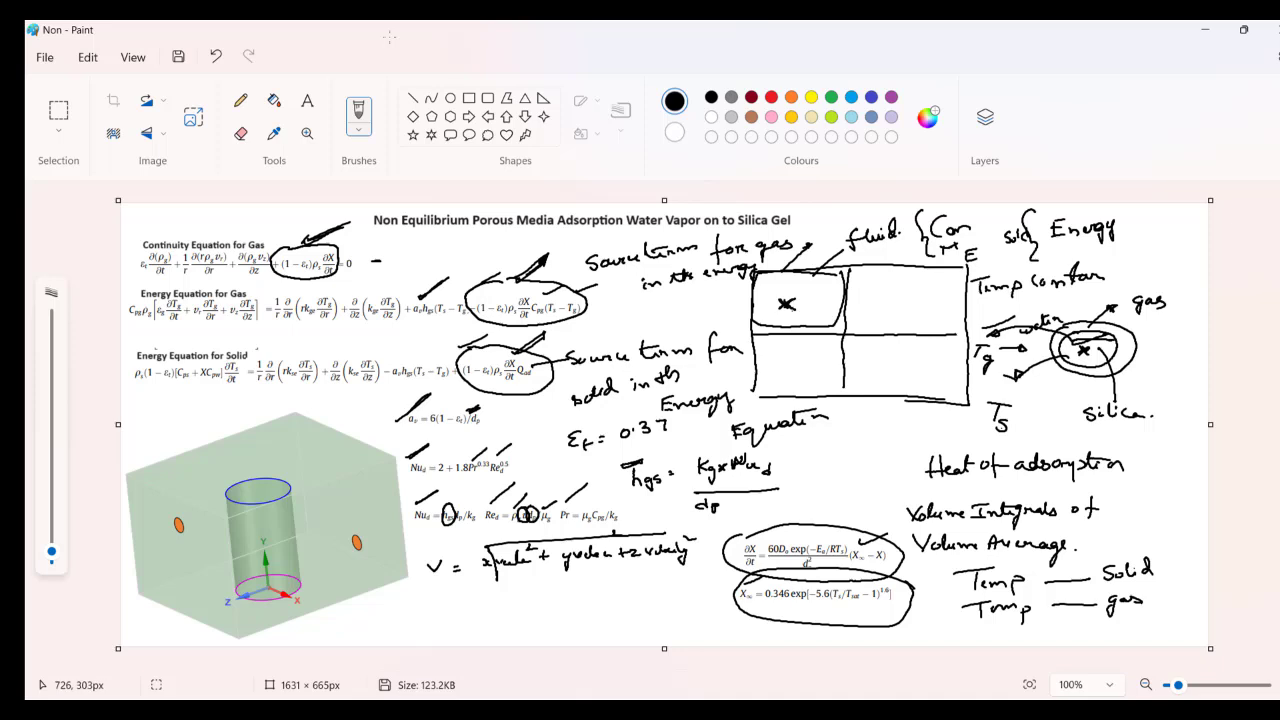
- Mark the beginnings of the Volume Integrals and Volume Average lines with short strokes
{"action": "left_click", "coordinate": [834, 387]}
{"action": "left_click_drag", "start_coordinate": [881, 501], "coordinate": [916, 495]}
{"action": "mouse_move", "coordinate": [900, 538]}
{"action": "left_mouse_down"}
{"action": "mouse_move", "coordinate": [929, 523]}
{"action": "mouse_move", "coordinate": [912, 496]}
{"action": "mouse_move", "coordinate": [928, 500]}
{"action": "mouse_move", "coordinate": [924, 528]}
{"action": "mouse_move", "coordinate": [892, 534]}
{"action": "left_mouse_up"}
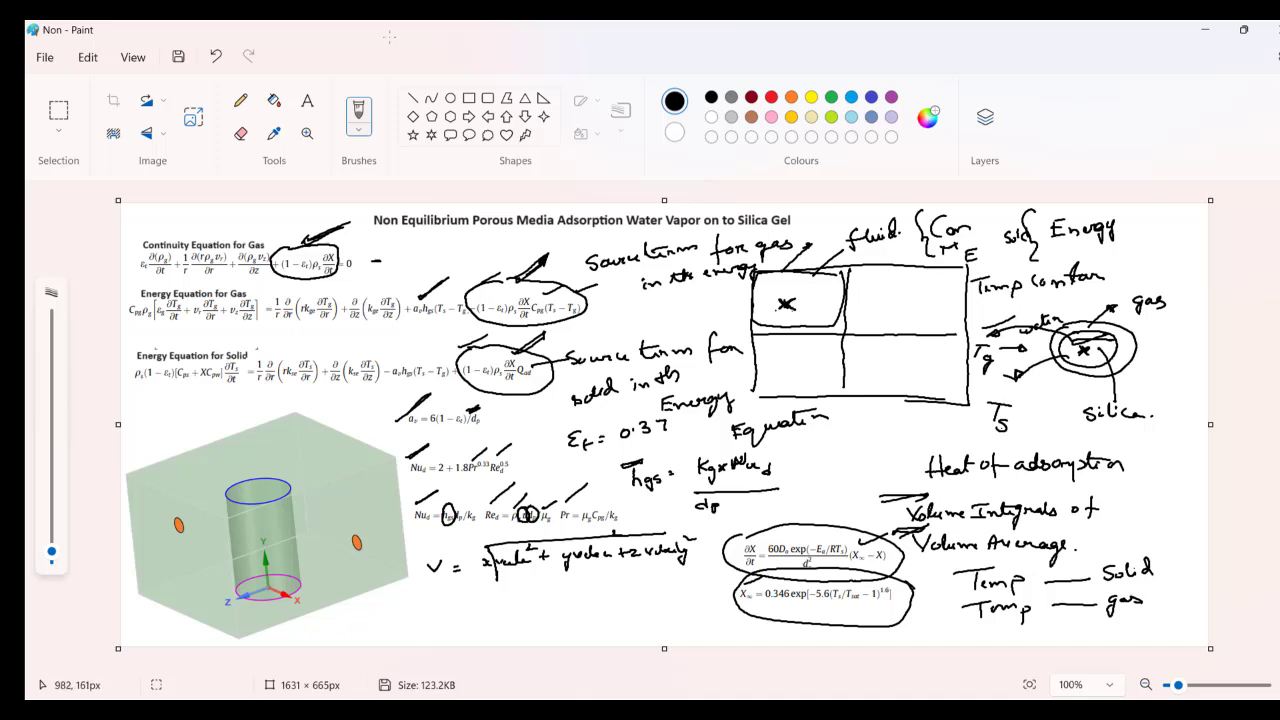
- Add a label beside the cross in the grid's upper-left cell and draw a cross in each of the other three cells
{"action": "left_click", "coordinate": [800, 302]}
{"action": "left_click_drag", "start_coordinate": [806, 290], "coordinate": [822, 295]}
{"action": "left_click", "coordinate": [858, 310]}
{"action": "left_click_drag", "start_coordinate": [895, 298], "coordinate": [906, 310]}
{"action": "left_click_drag", "start_coordinate": [789, 348], "coordinate": [802, 358]}
{"action": "left_click_drag", "start_coordinate": [881, 365], "coordinate": [890, 375]}
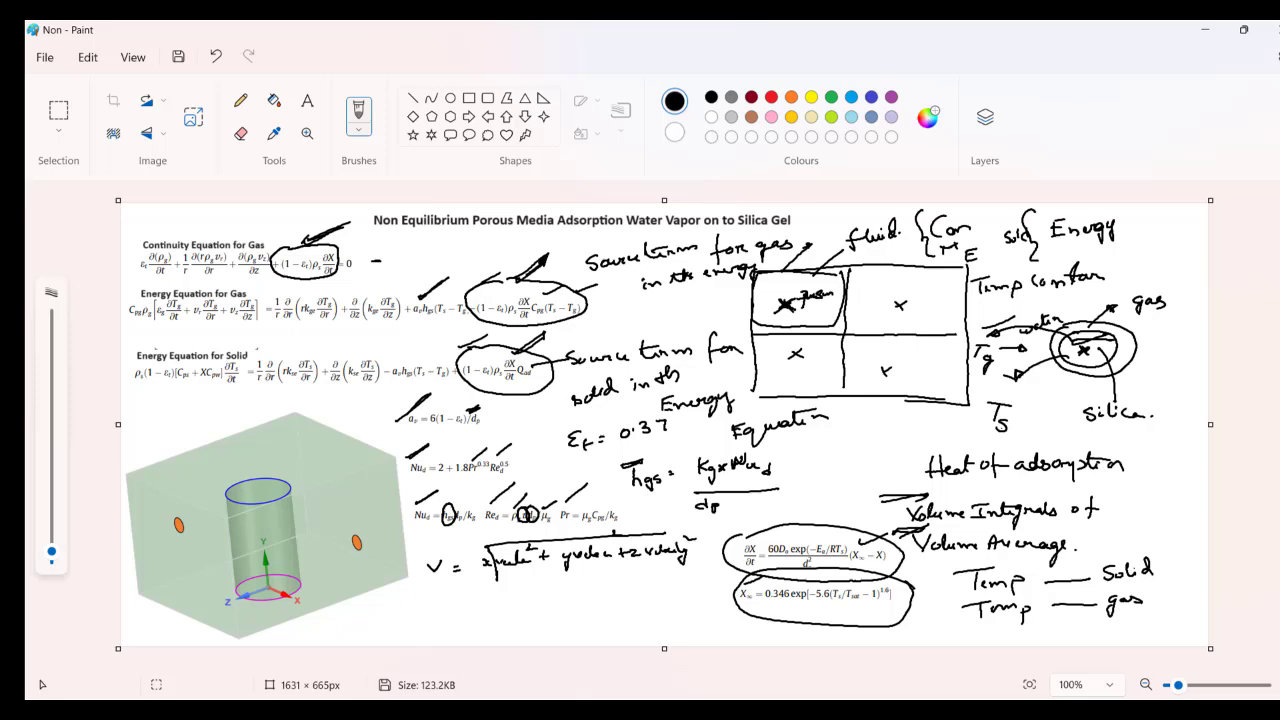
- Switch to Notepad++ and review the adsorpt_execute code in adsorption.c alongside the equilibrium Adsorp.c file
{"action": "key", "text": "alt+Tab"}
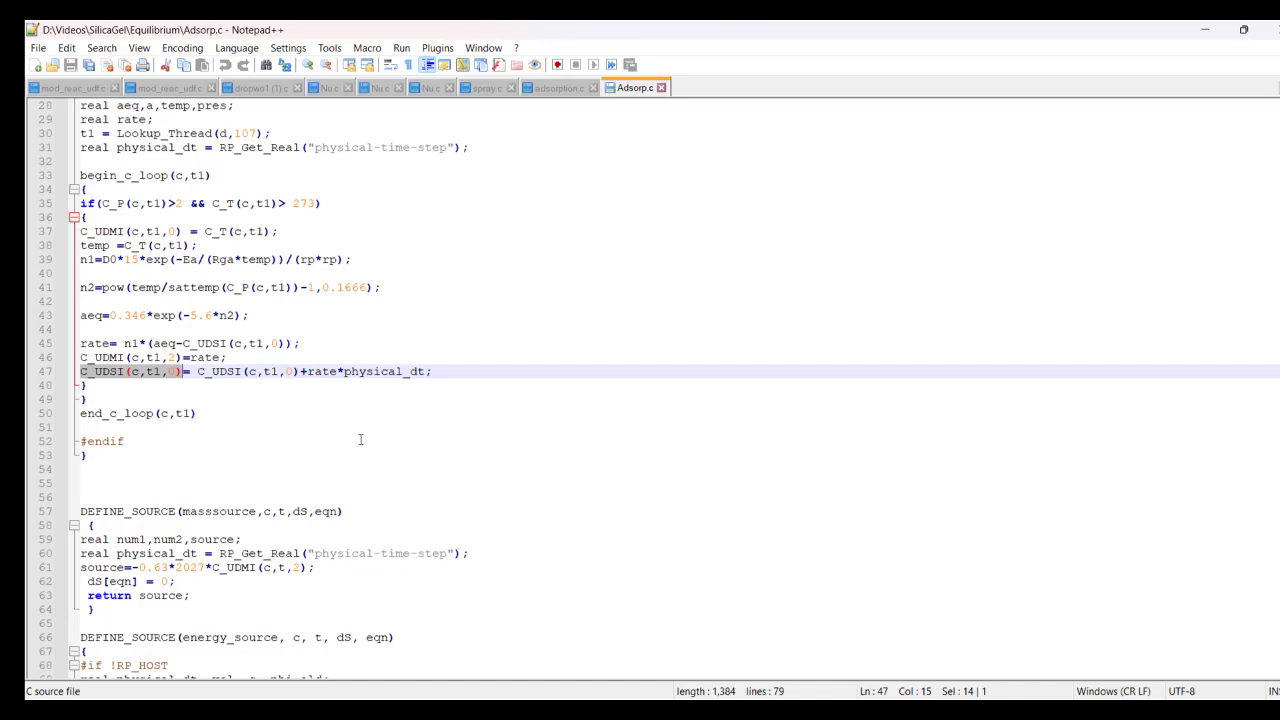
{"action": "left_click", "coordinate": [540, 90]}
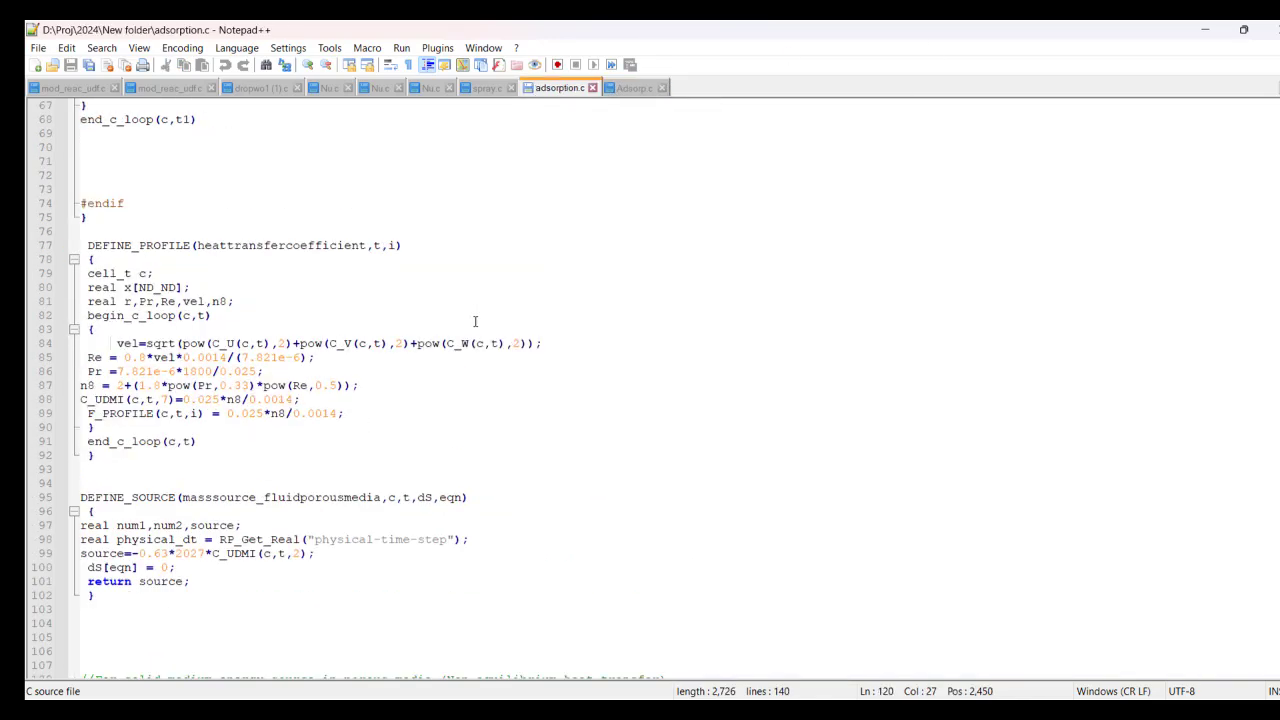
{"action": "scroll", "coordinate": [475, 321], "scroll_direction": "up", "scroll_amount": 19}
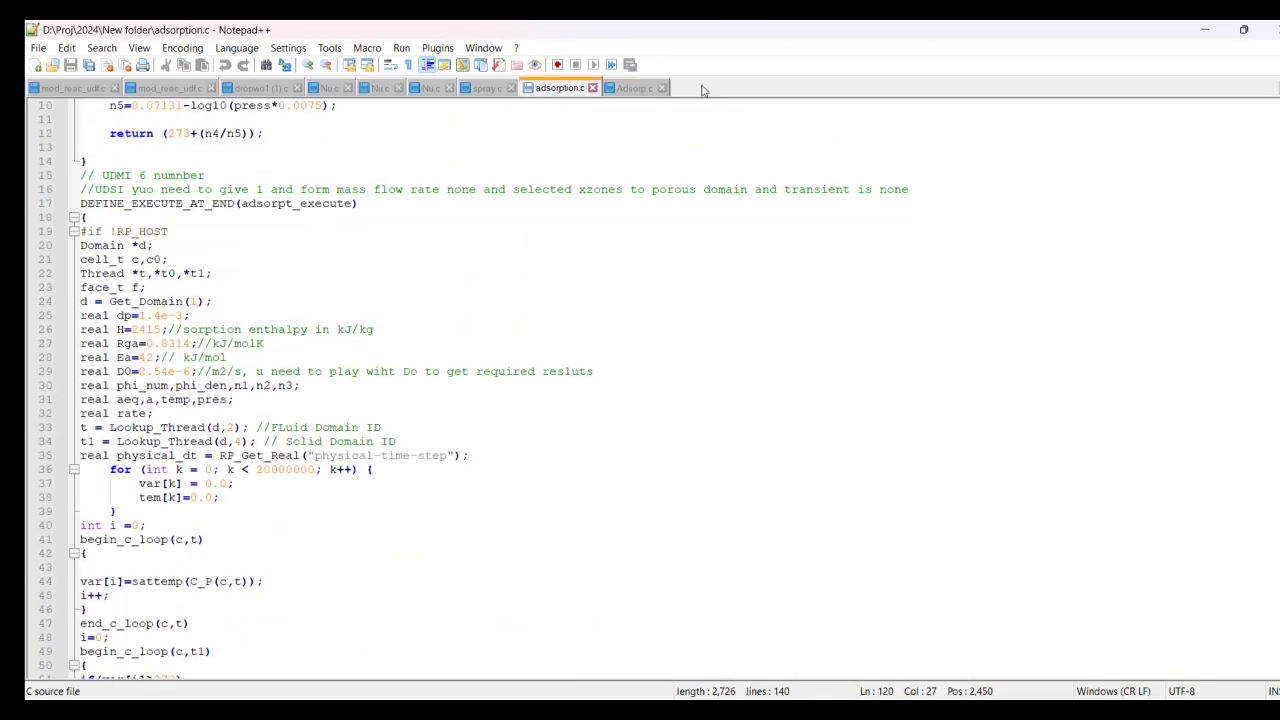
{"action": "left_click", "coordinate": [638, 89]}
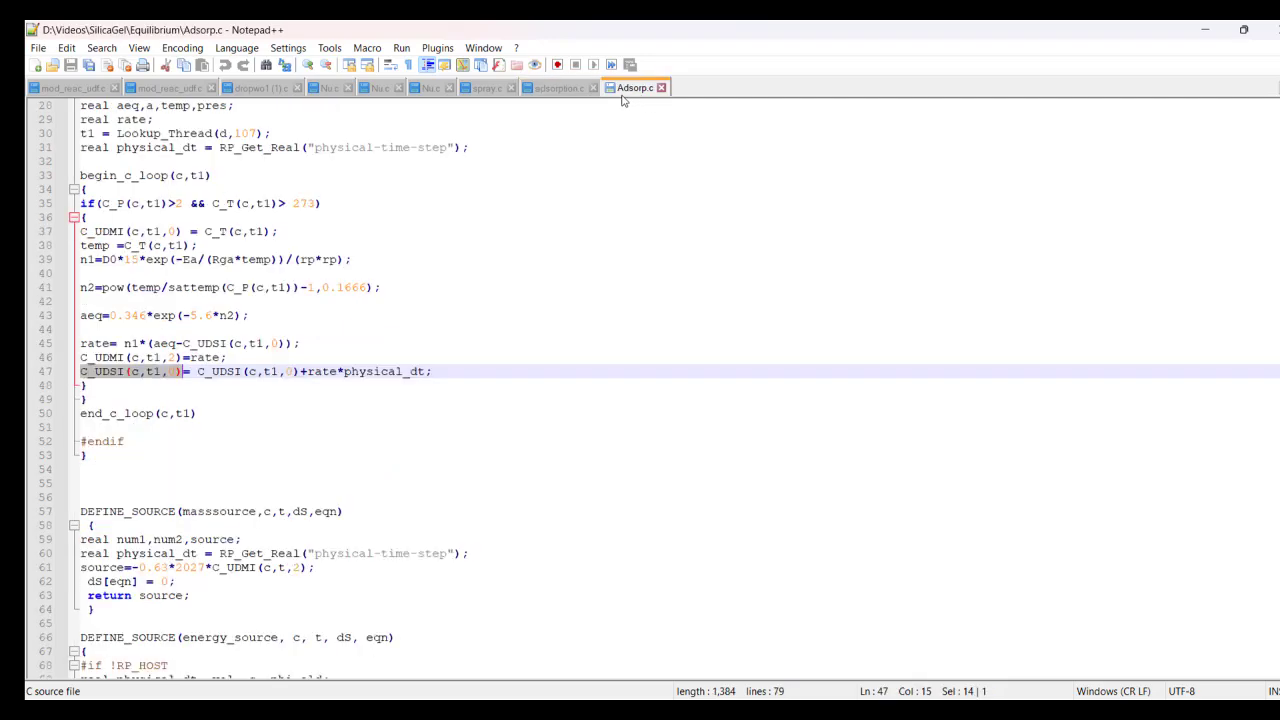
{"action": "left_click", "coordinate": [549, 89]}
{"action": "scroll", "coordinate": [272, 411], "scroll_direction": "down", "scroll_amount": 5}
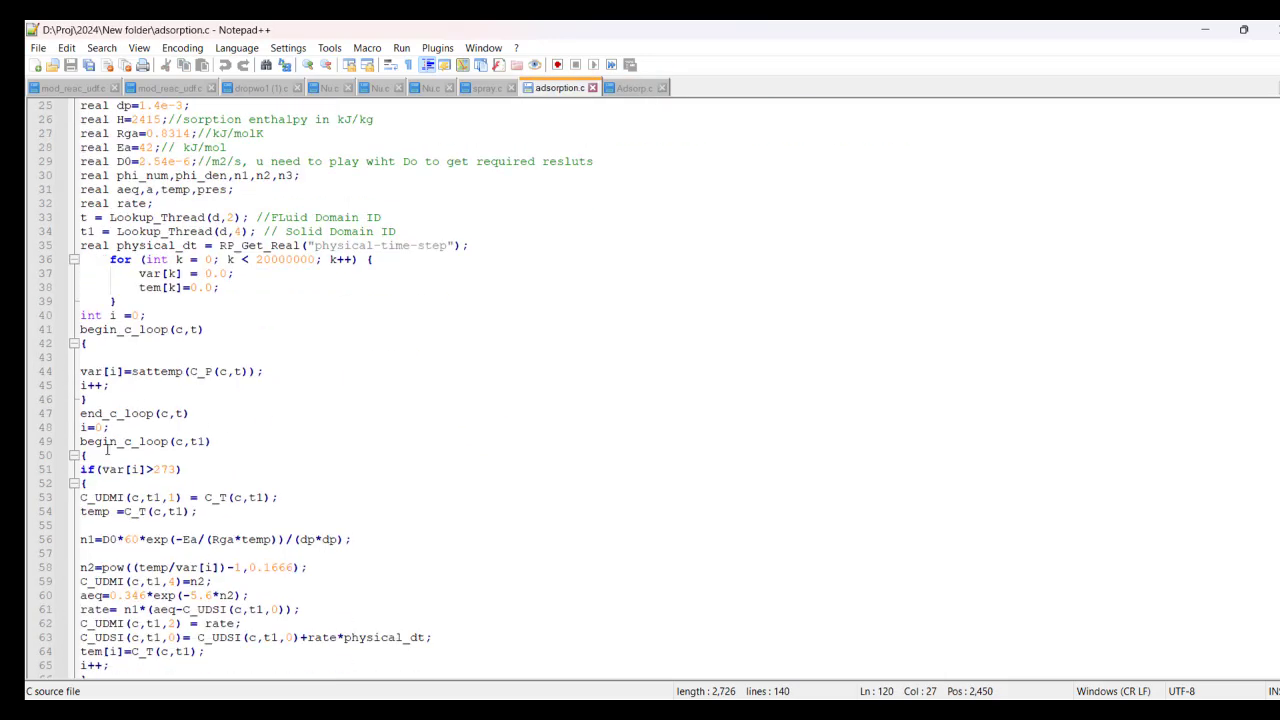
{"action": "scroll", "coordinate": [107, 449], "scroll_direction": "down", "scroll_amount": 4}
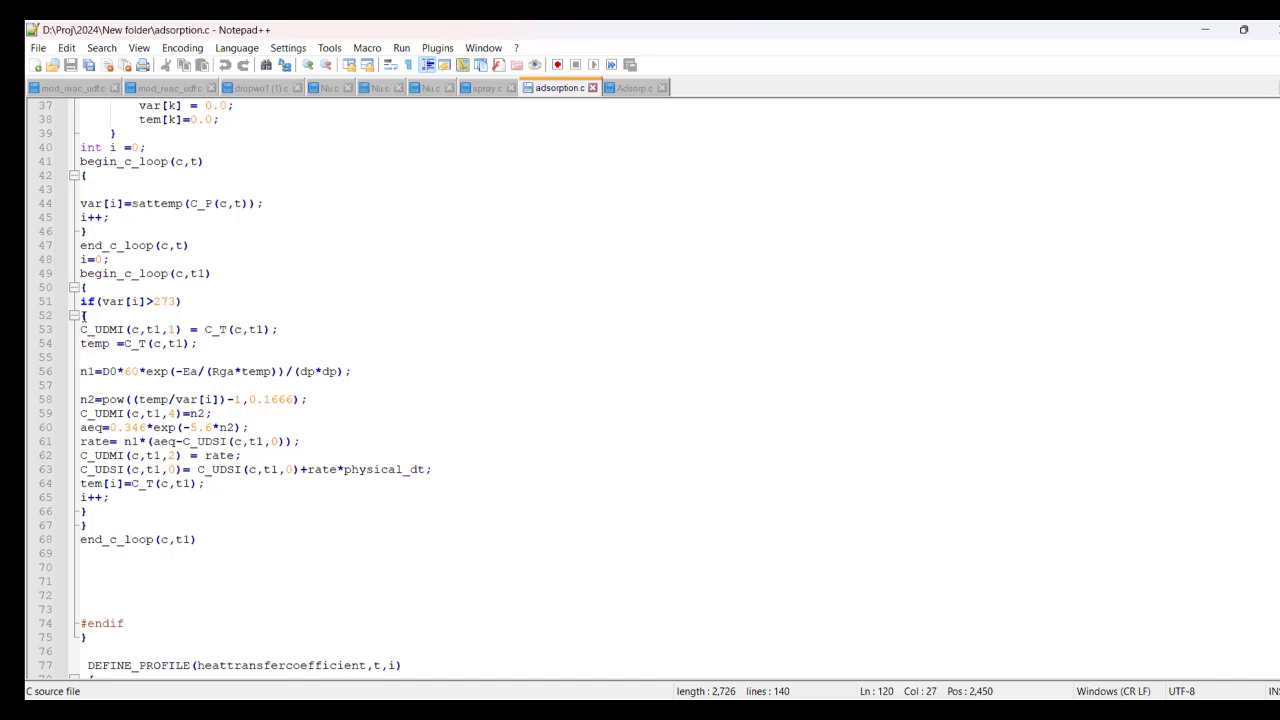
- Highlight the adsorption calculation from if(var[i]>273) to tem[i]=C_T(c,t1), and the C_UDSI(c,t1,0) term
{"action": "left_click_drag", "start_coordinate": [80, 301], "coordinate": [204, 484]}
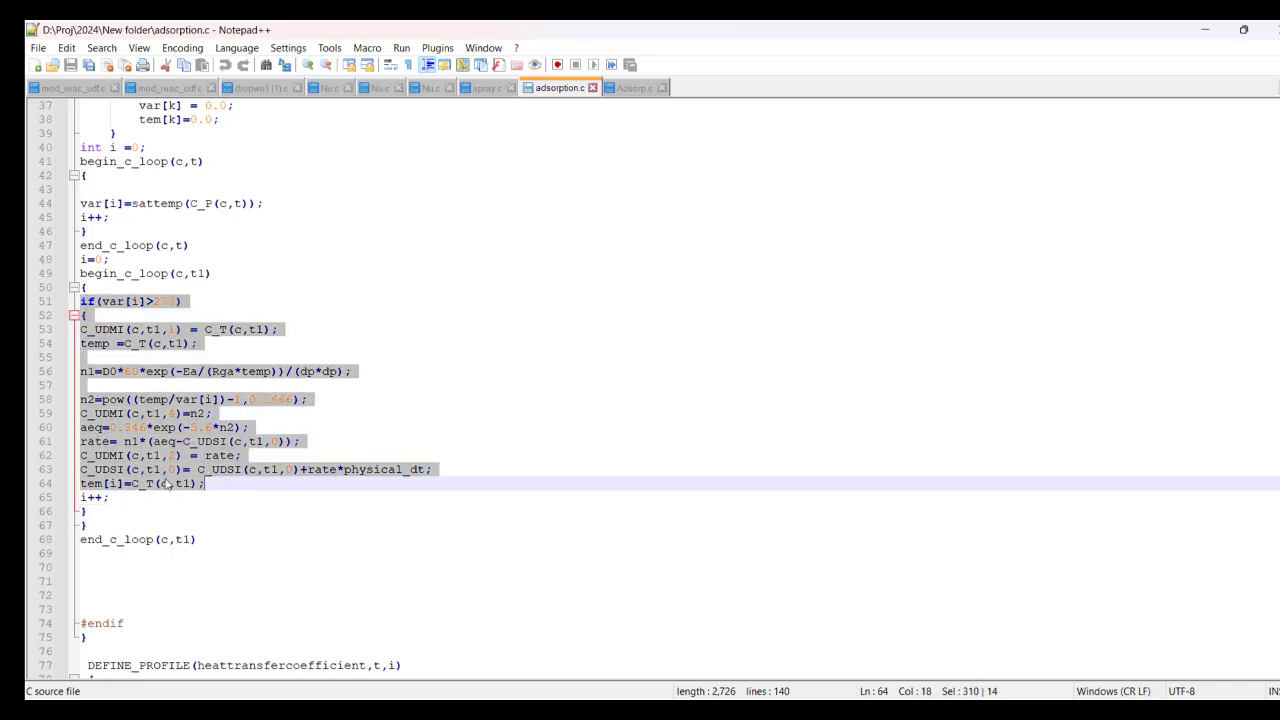
{"action": "left_click", "coordinate": [101, 469]}
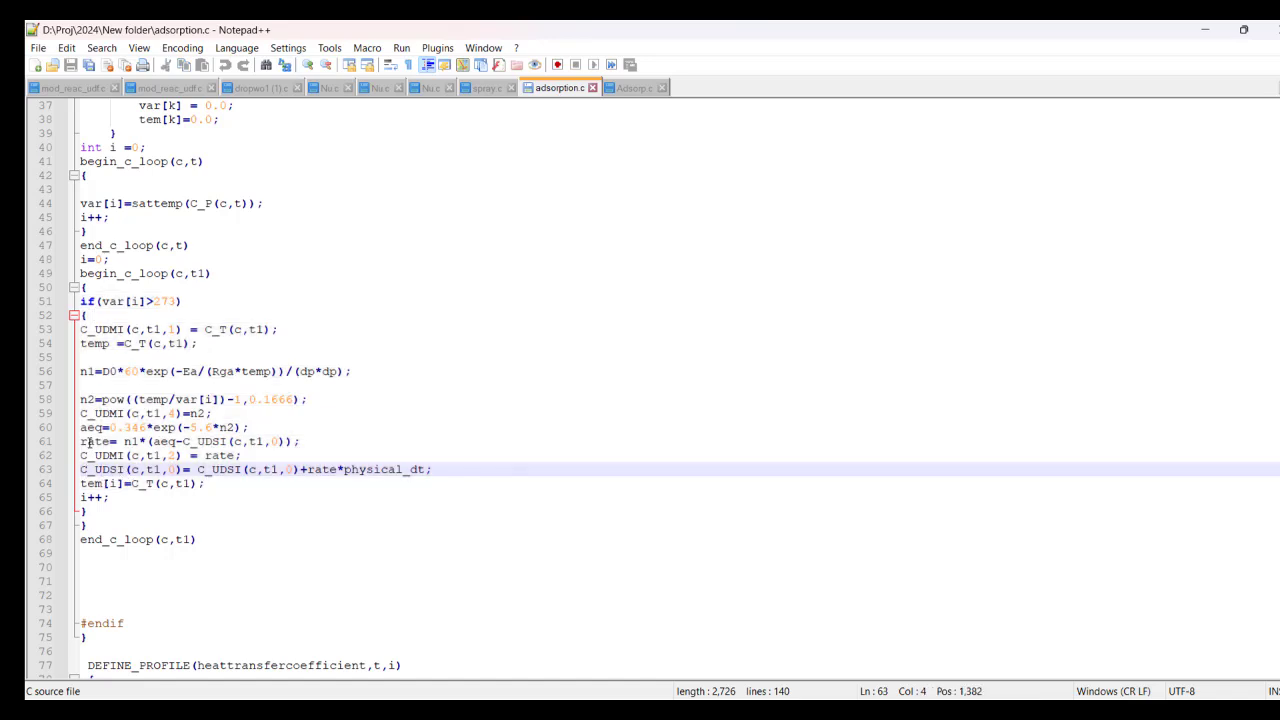
{"action": "left_click_drag", "start_coordinate": [83, 442], "coordinate": [183, 470]}
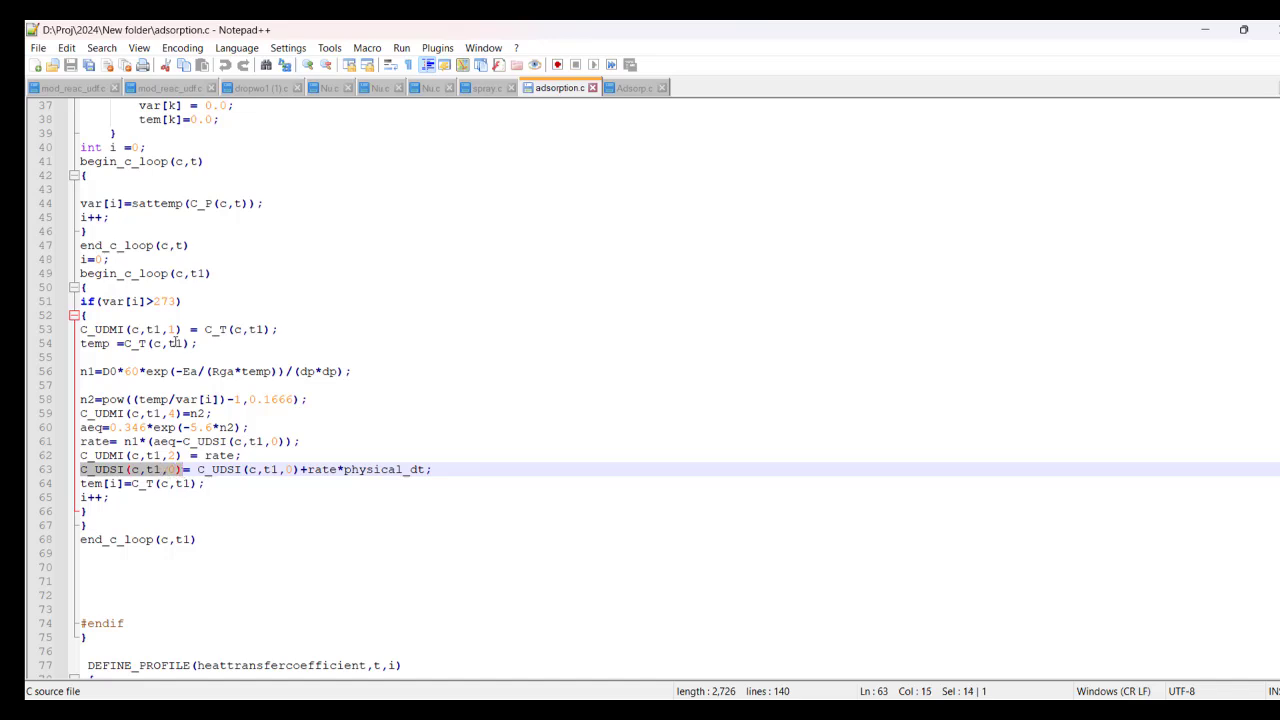
- Look up the solid silica gel zone's ID in Fluent and set the t1 Lookup_Thread ID in adsorption.c to 1
{"action": "scroll", "coordinate": [247, 345], "scroll_direction": "up", "scroll_amount": 2}
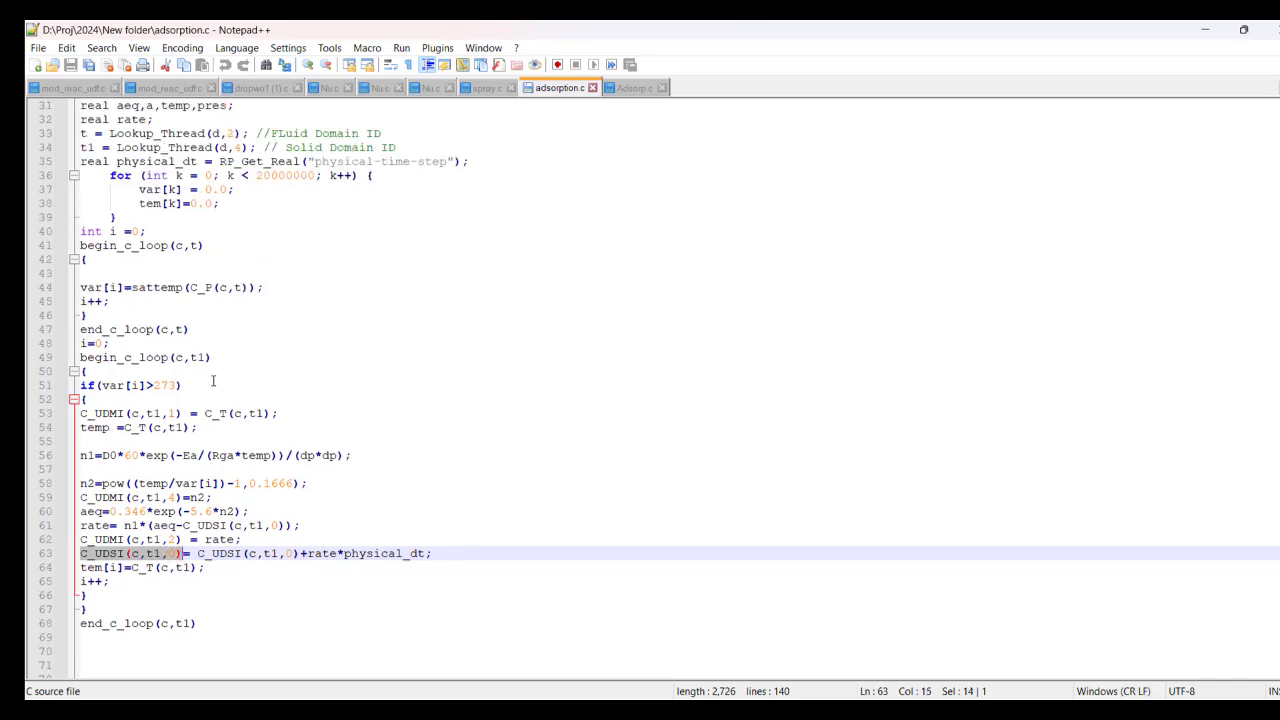
{"action": "double_click", "coordinate": [194, 357]}
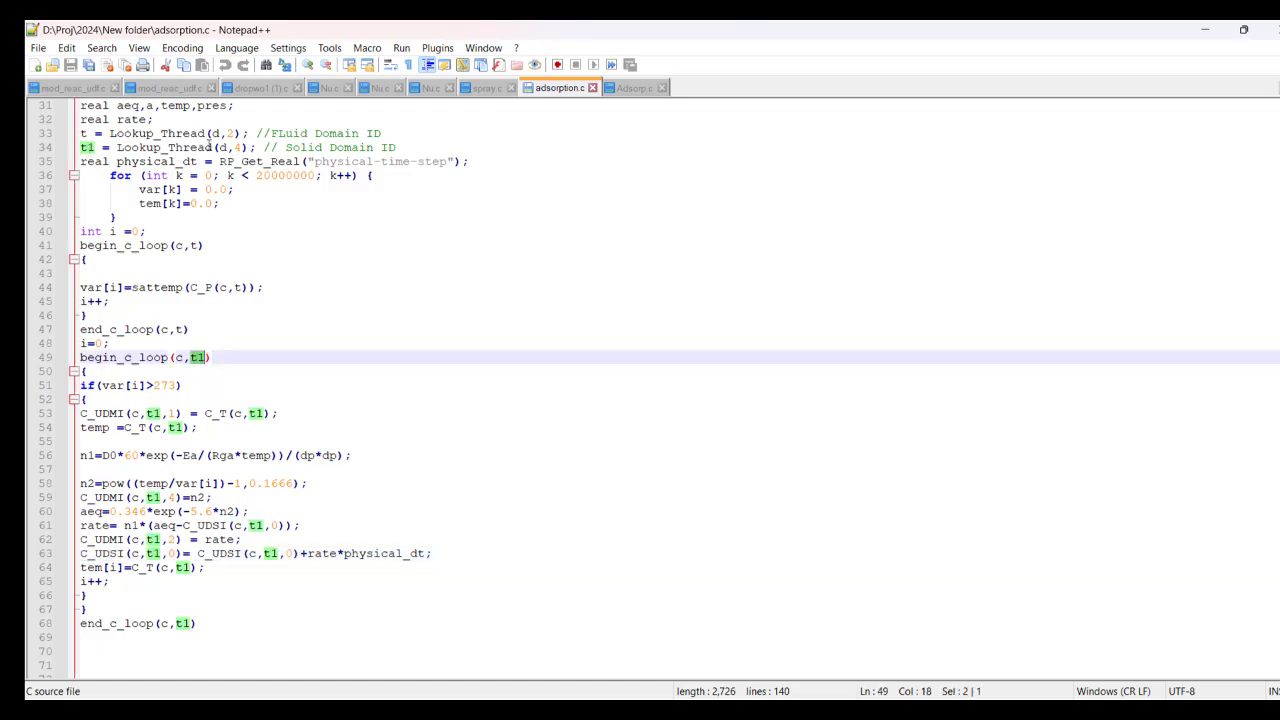
{"action": "double_click", "coordinate": [238, 147]}
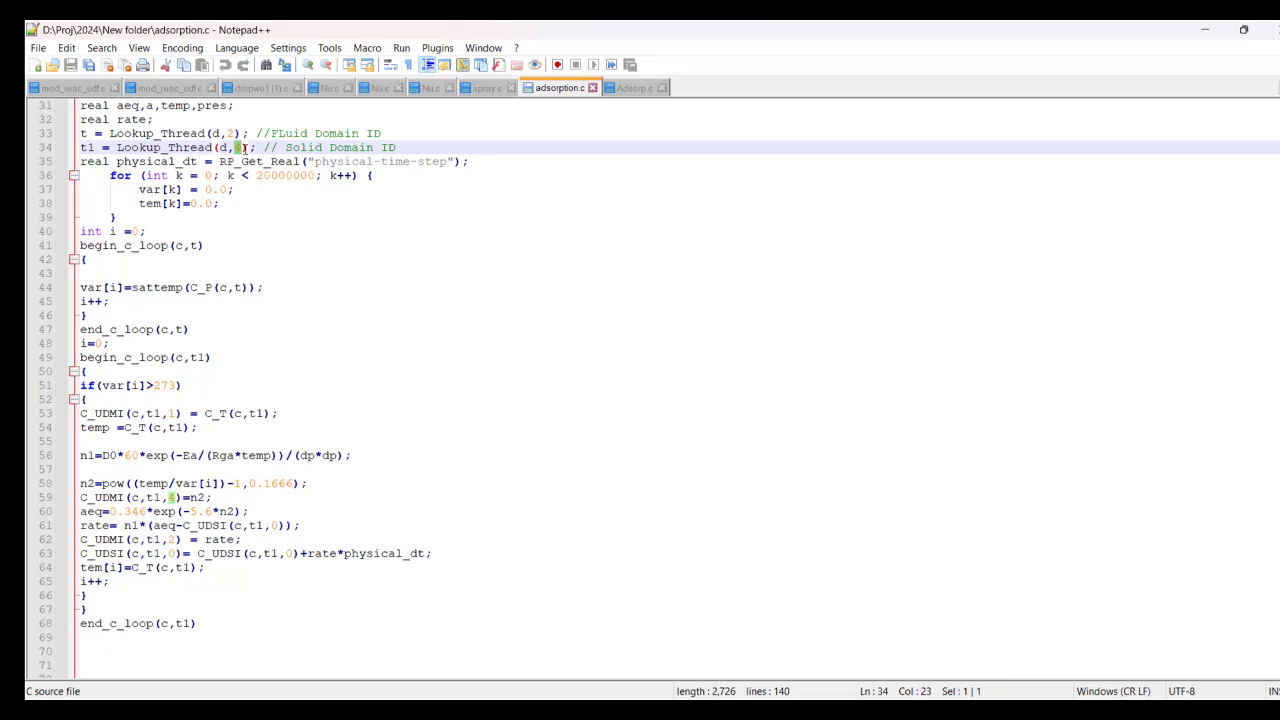
{"action": "left_click", "coordinate": [760, 625]}
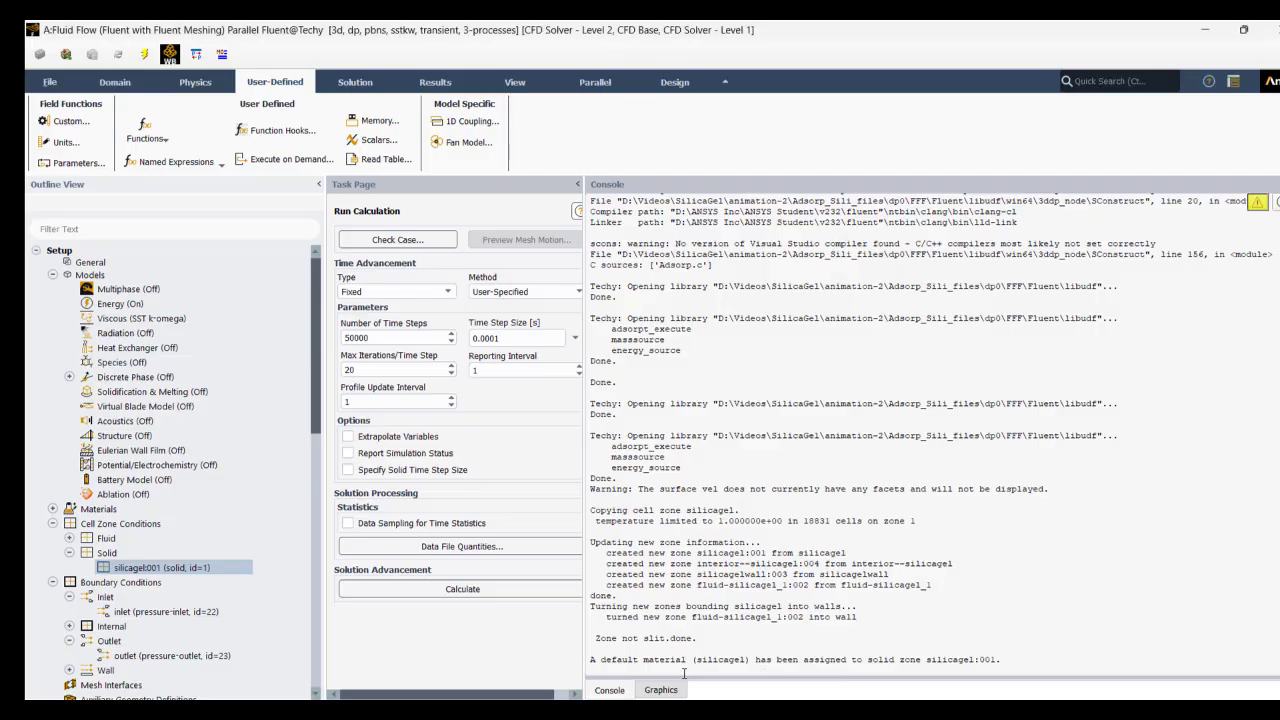
{"action": "scroll", "coordinate": [190, 560], "scroll_direction": "down", "scroll_amount": 5}
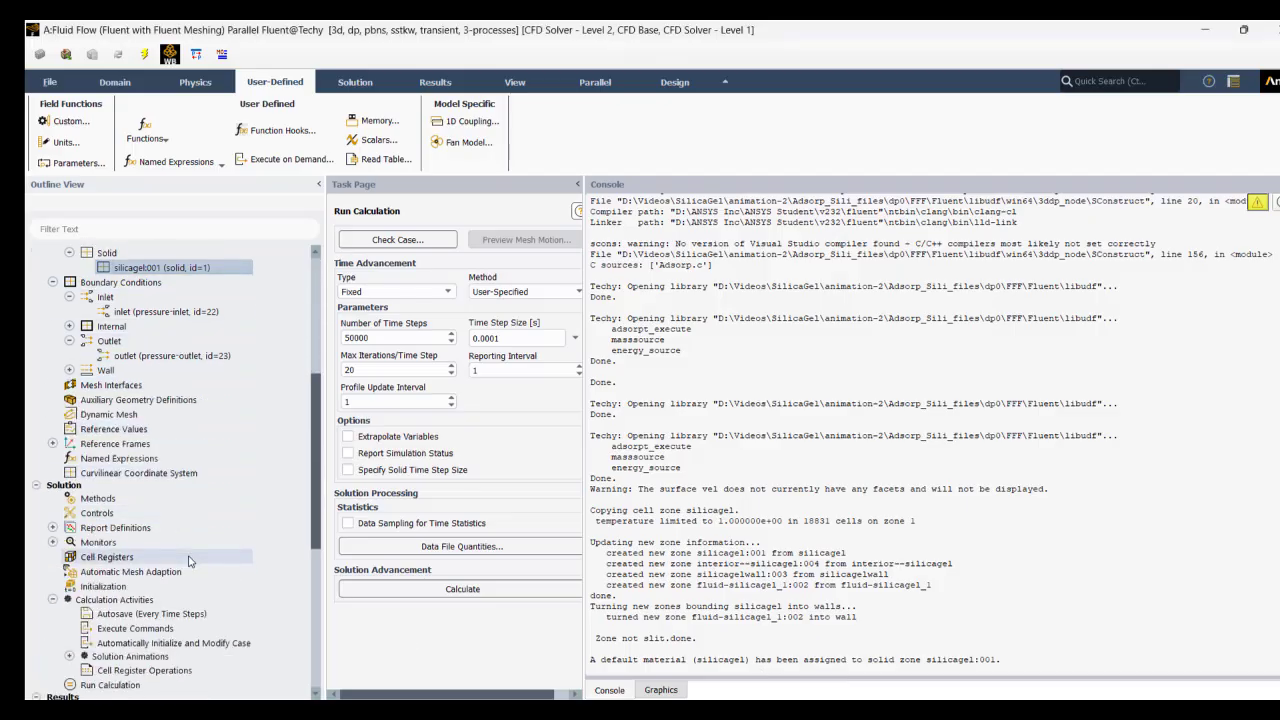
{"action": "scroll", "coordinate": [190, 560], "scroll_direction": "down", "scroll_amount": 5}
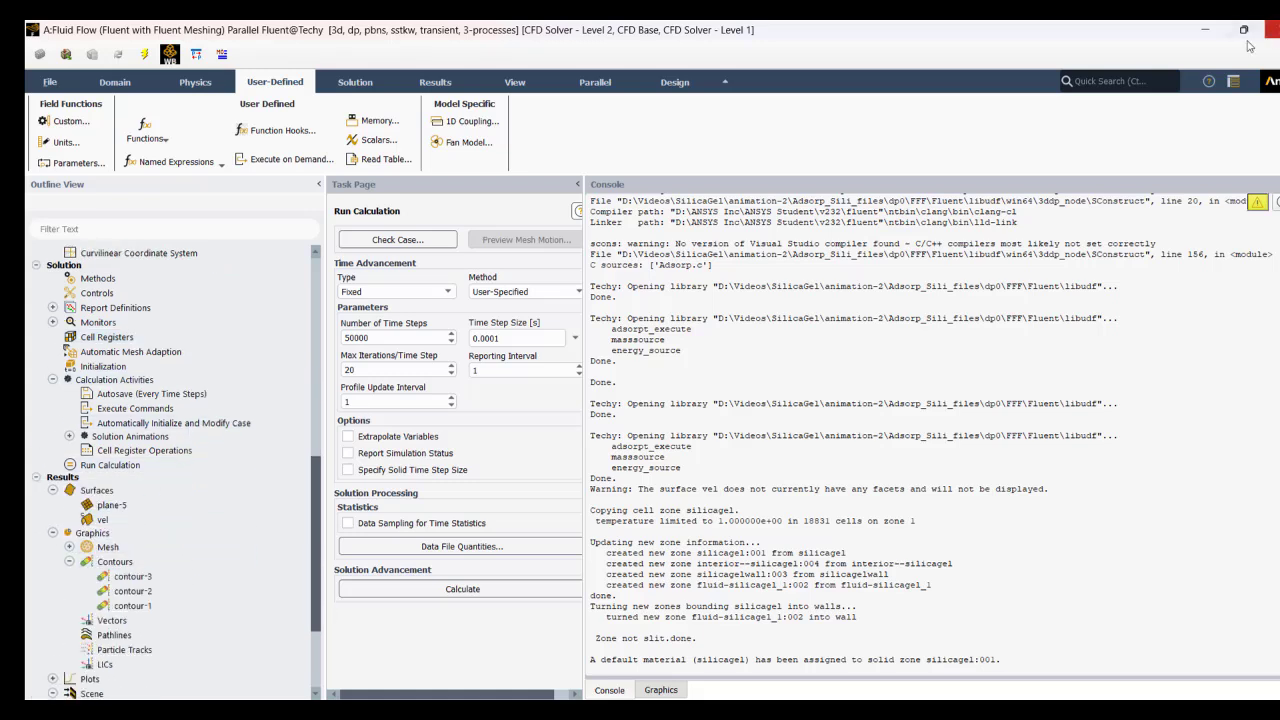
{"action": "scroll", "coordinate": [200, 435], "scroll_direction": "up", "scroll_amount": 6}
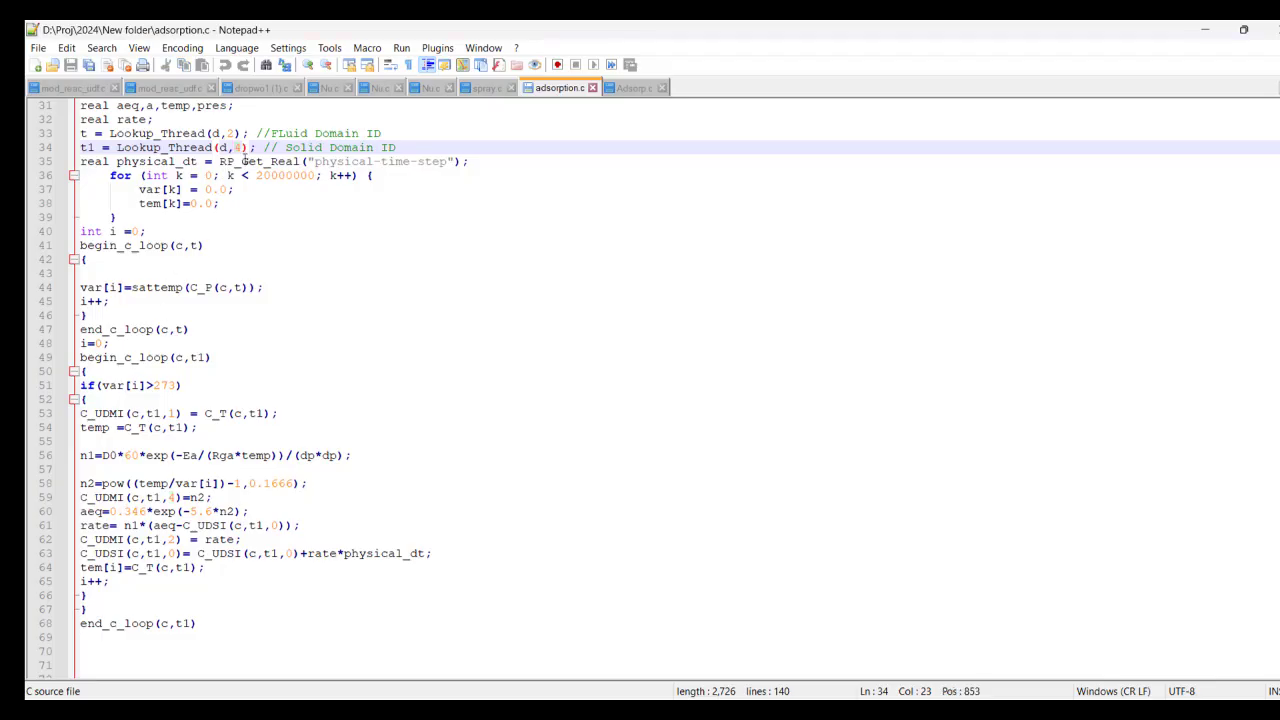
{"action": "type", "text": "1"}
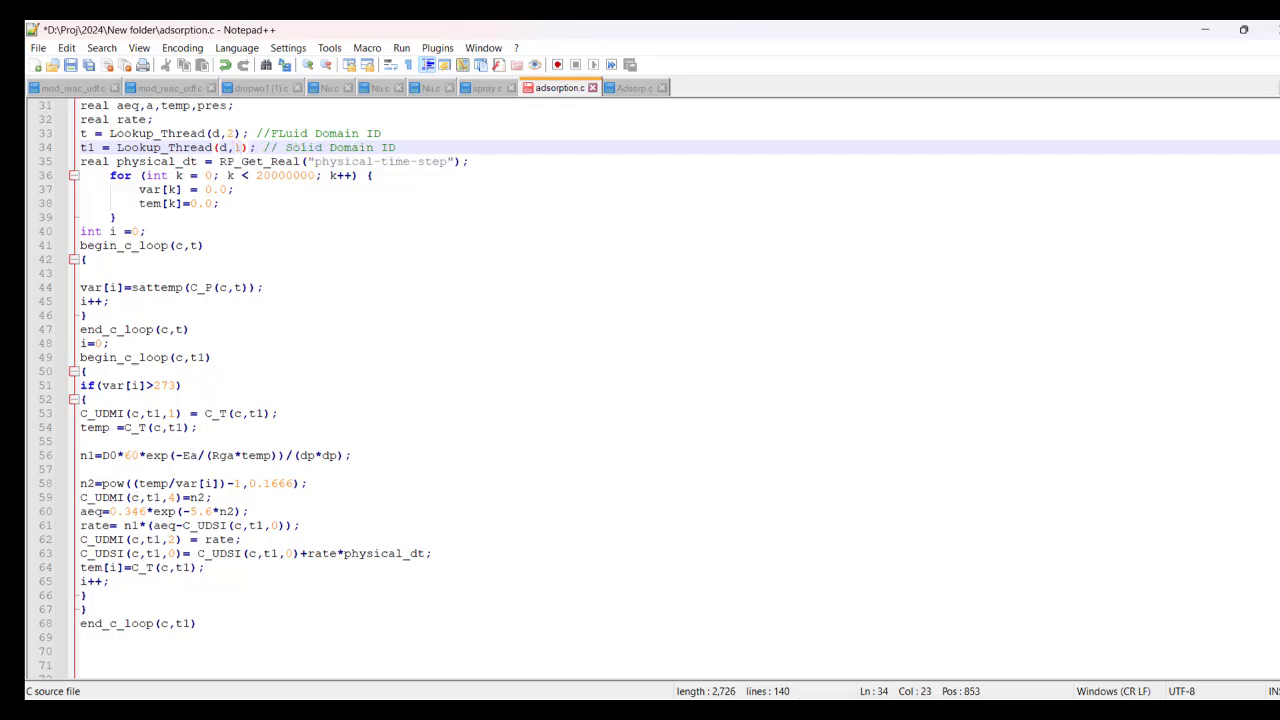
{"action": "key", "text": "ctrl+s"}
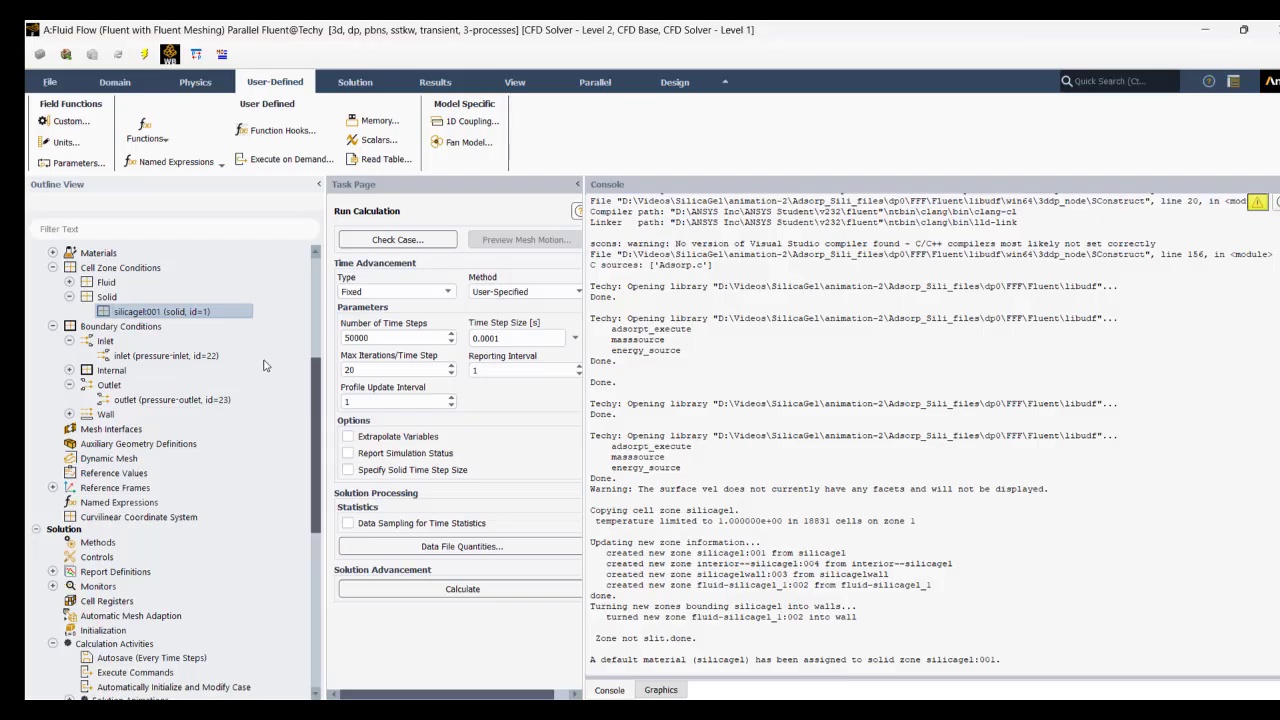
- Look up the silicagel fluid zone's ID in Fluent and set the t Lookup_Thread ID in adsorption.c to 107
{"action": "scroll", "coordinate": [100, 370], "scroll_direction": "up", "scroll_amount": 2}
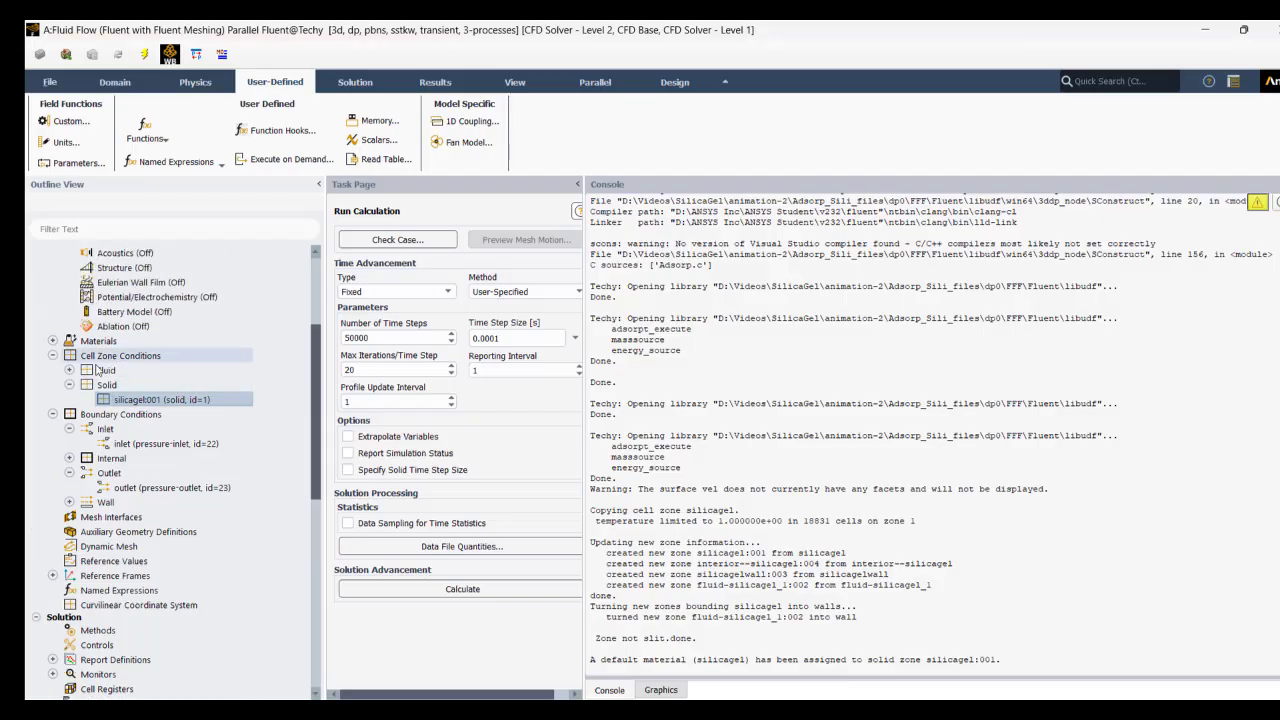
{"action": "double_click", "coordinate": [100, 369]}
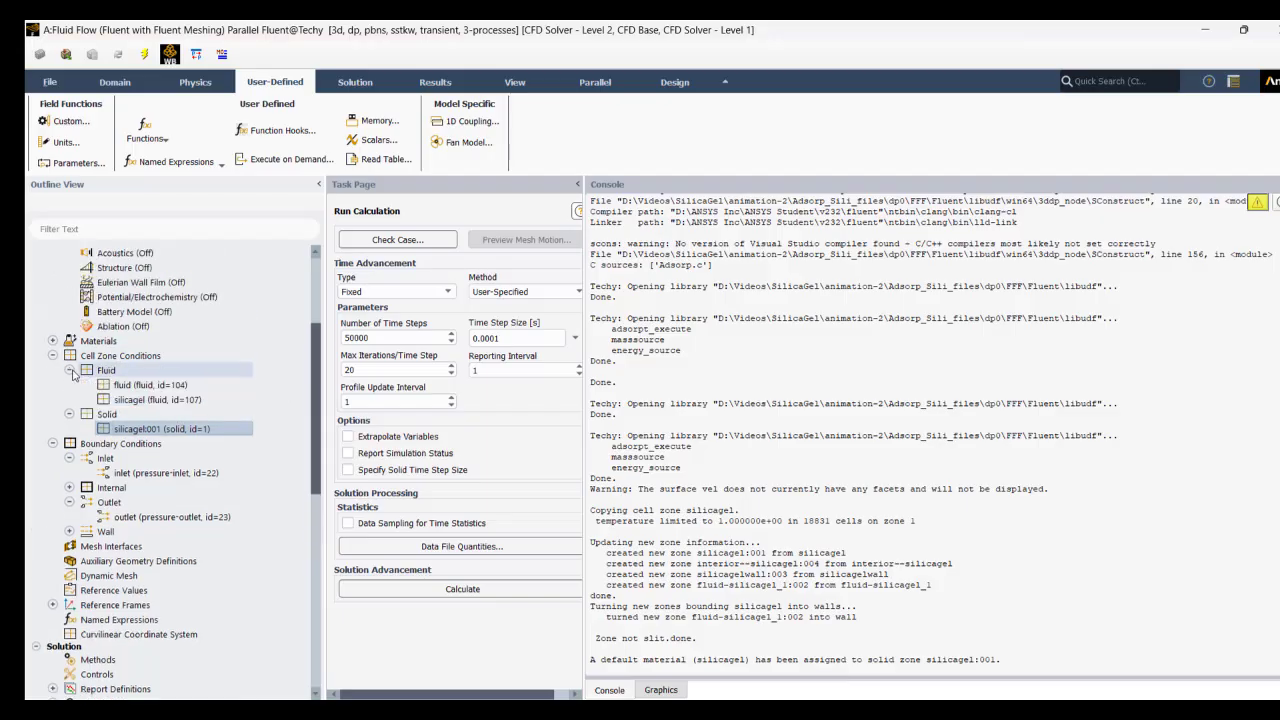
{"action": "left_click", "coordinate": [162, 400]}
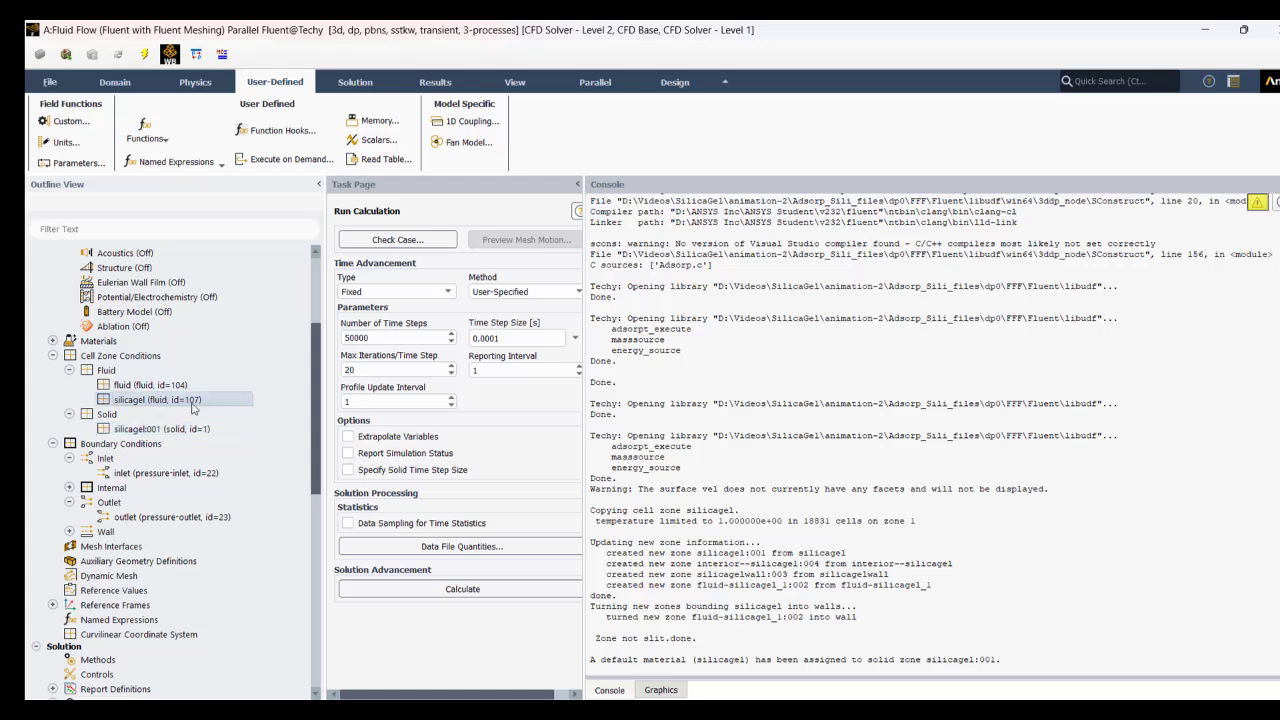
{"action": "double_click", "coordinate": [194, 408]}
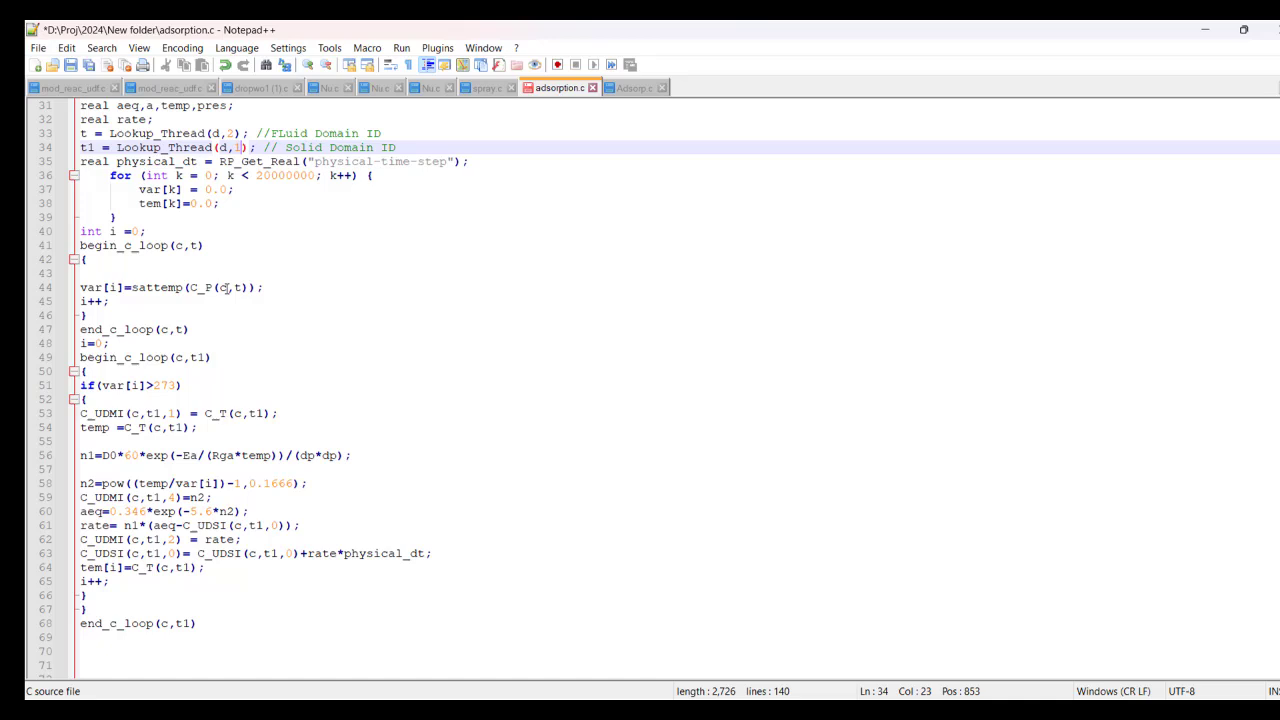
{"action": "scroll", "coordinate": [237, 259], "scroll_direction": "up", "scroll_amount": 4}
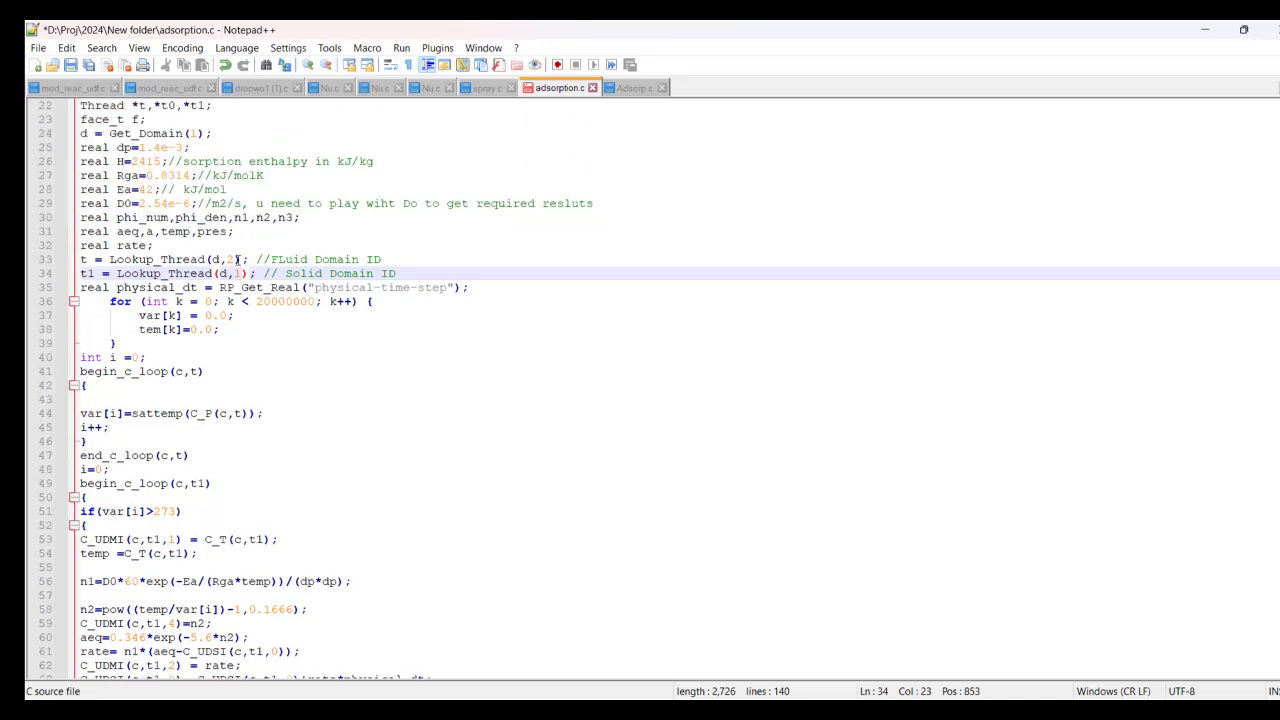
{"action": "double_click", "coordinate": [237, 259]}
{"action": "type", "text": "107"}
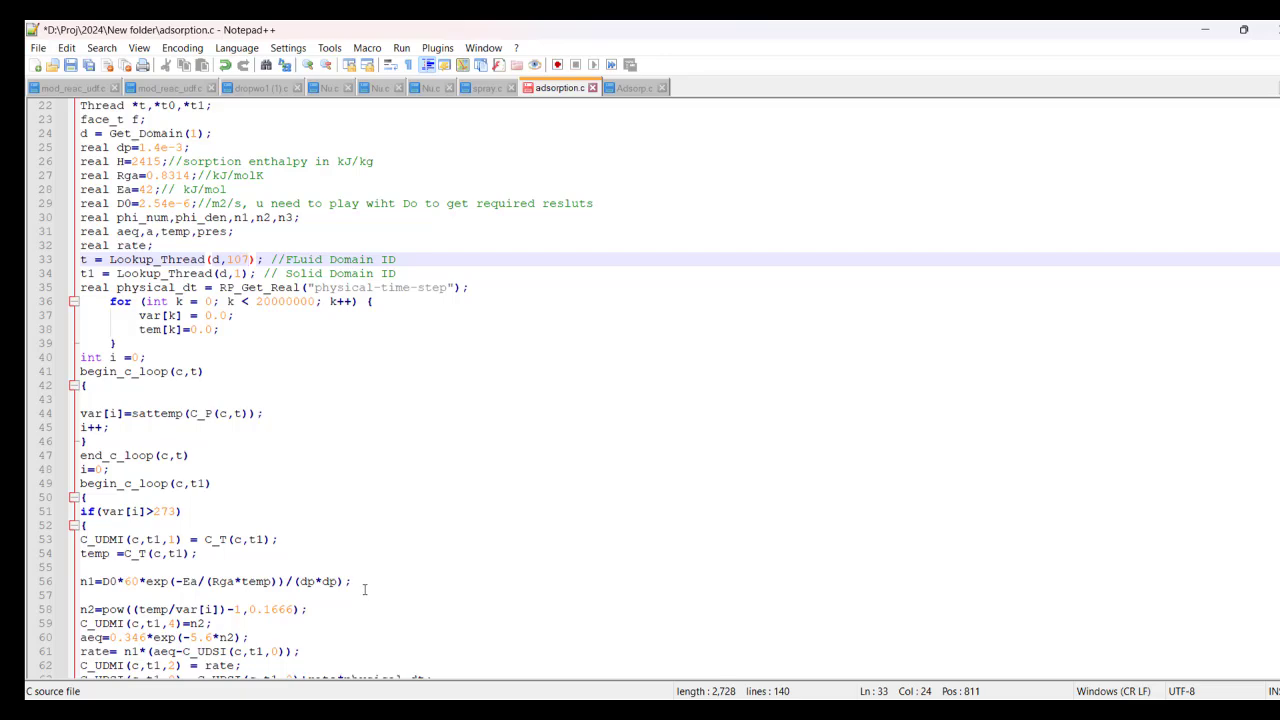
- Switch to Paint, tick Tsat in the X∞ equation, and write Tsat, Pressure and Psat beside it
{"action": "mouse_move", "coordinate": [727, 710]}
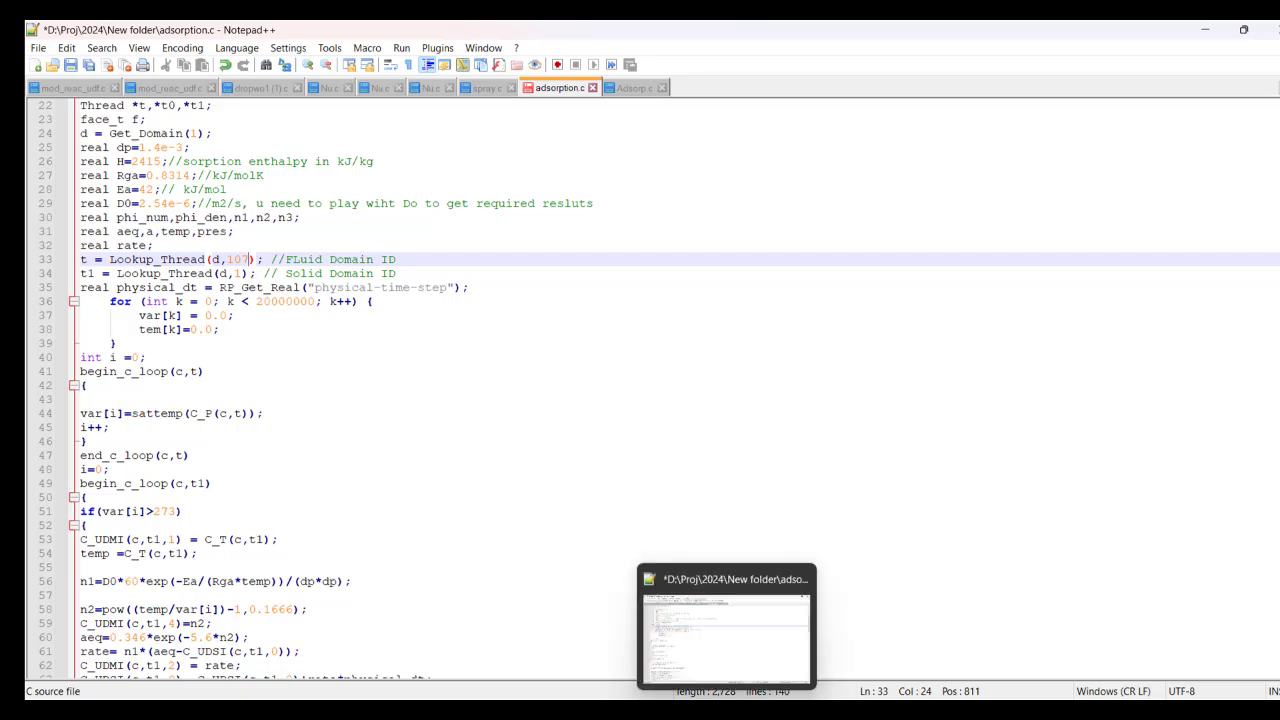
{"action": "key", "text": "alt+Tab"}
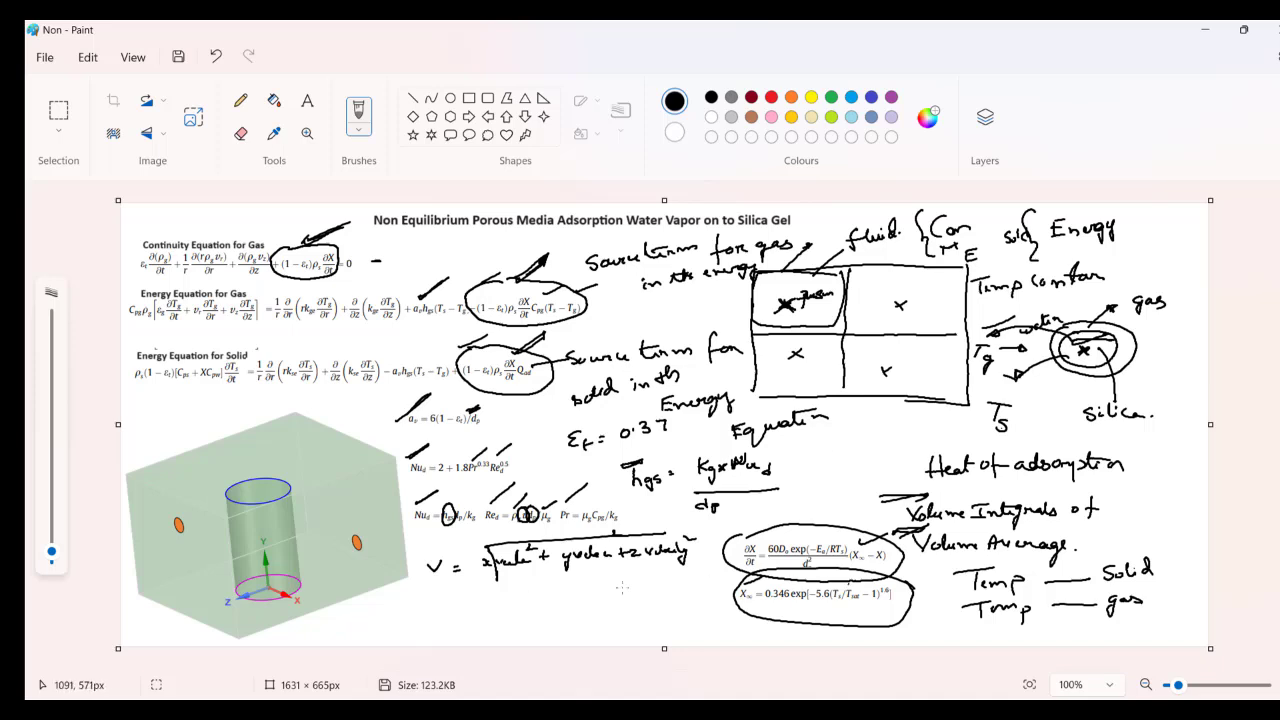
{"action": "mouse_move", "coordinate": [849, 590]}
{"action": "left_mouse_down"}
{"action": "mouse_move", "coordinate": [867, 577]}
{"action": "mouse_move", "coordinate": [858, 624]}
{"action": "left_mouse_up"}
{"action": "mouse_move", "coordinate": [844, 610]}
{"action": "left_mouse_down"}
{"action": "mouse_move", "coordinate": [866, 609]}
{"action": "mouse_move", "coordinate": [869, 622]}
{"action": "mouse_move", "coordinate": [882, 604]}
{"action": "left_mouse_up"}
{"action": "mouse_move", "coordinate": [880, 614]}
{"action": "left_mouse_down"}
{"action": "mouse_move", "coordinate": [925, 603]}
{"action": "mouse_move", "coordinate": [925, 618]}
{"action": "mouse_move", "coordinate": [981, 615]}
{"action": "mouse_move", "coordinate": [938, 640]}
{"action": "left_mouse_up"}
{"action": "left_click_drag", "start_coordinate": [938, 627], "coordinate": [941, 641]}
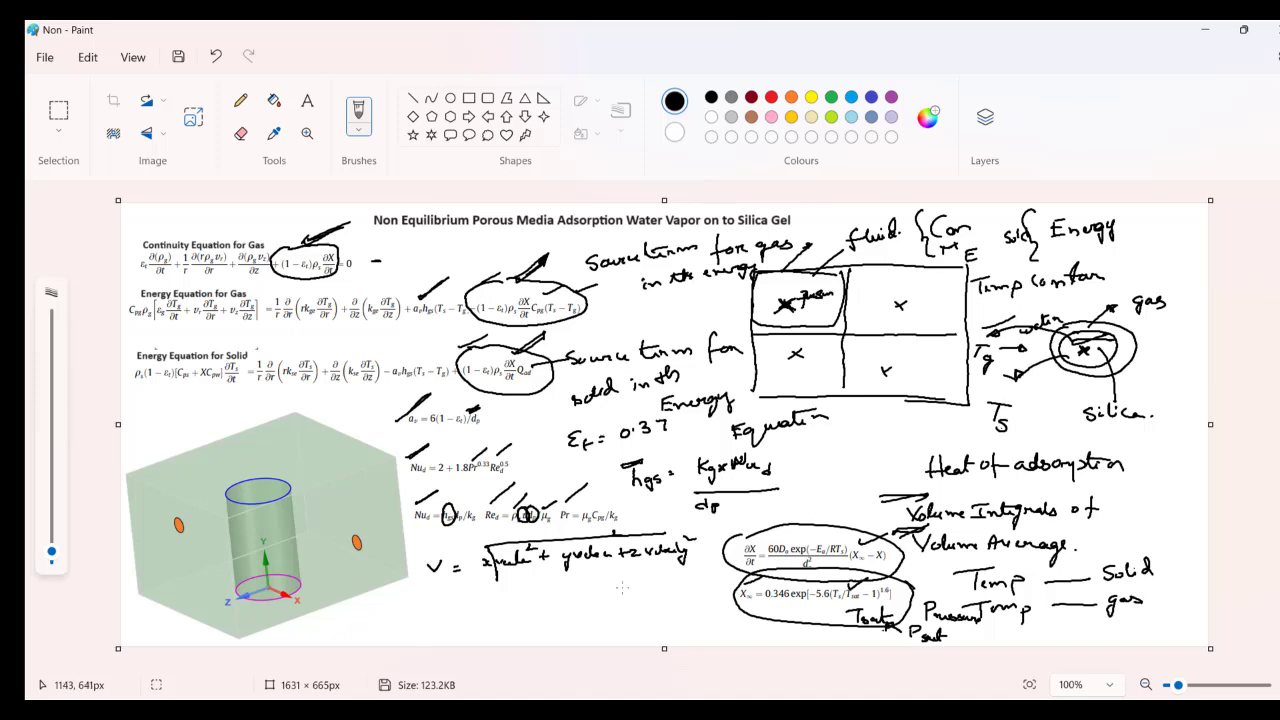
- Write "Antoin." beside the X∞ equation, circle Psat, and return to adsorption.c in Notepad++
{"action": "mouse_move", "coordinate": [649, 628]}
{"action": "left_mouse_down"}
{"action": "mouse_move", "coordinate": [655, 608]}
{"action": "mouse_move", "coordinate": [664, 624]}
{"action": "mouse_move", "coordinate": [686, 605]}
{"action": "mouse_move", "coordinate": [686, 624]}
{"action": "left_mouse_up"}
{"action": "left_click_drag", "start_coordinate": [689, 616], "coordinate": [701, 620]}
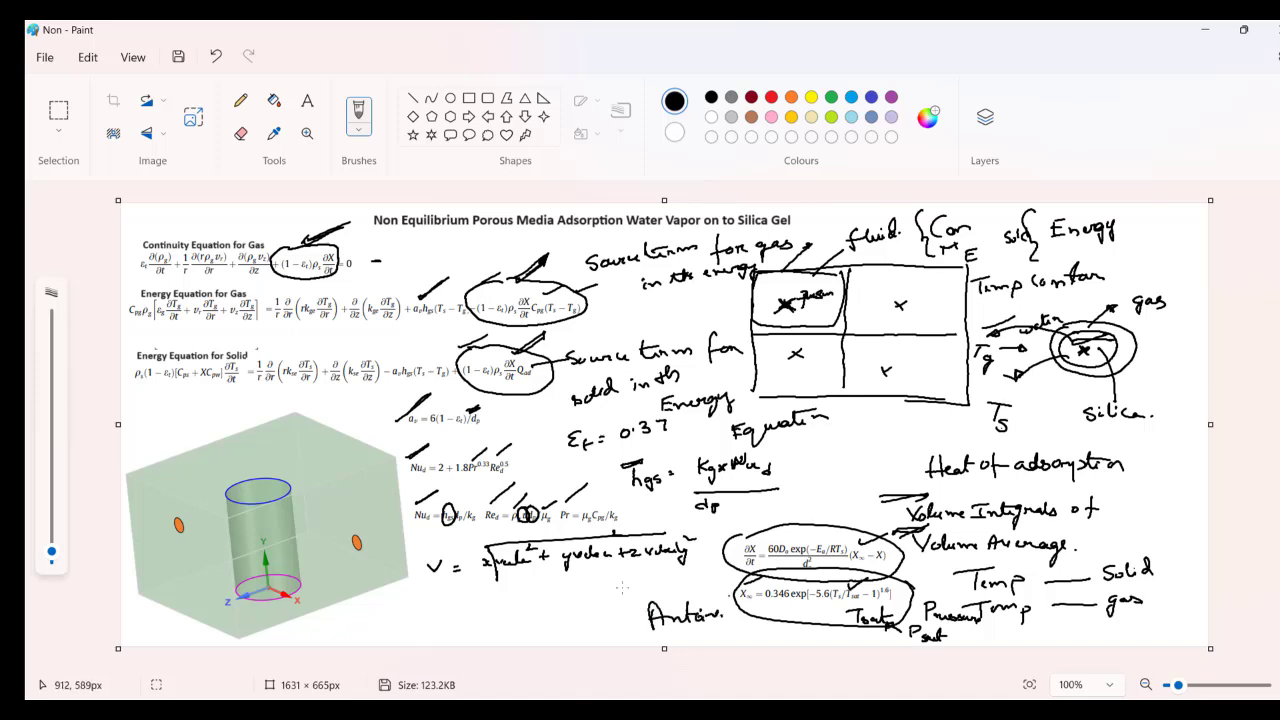
{"action": "mouse_move", "coordinate": [915, 617]}
{"action": "left_mouse_down"}
{"action": "mouse_move", "coordinate": [903, 638]}
{"action": "mouse_move", "coordinate": [936, 646]}
{"action": "mouse_move", "coordinate": [958, 632]}
{"action": "mouse_move", "coordinate": [925, 616]}
{"action": "left_mouse_up"}
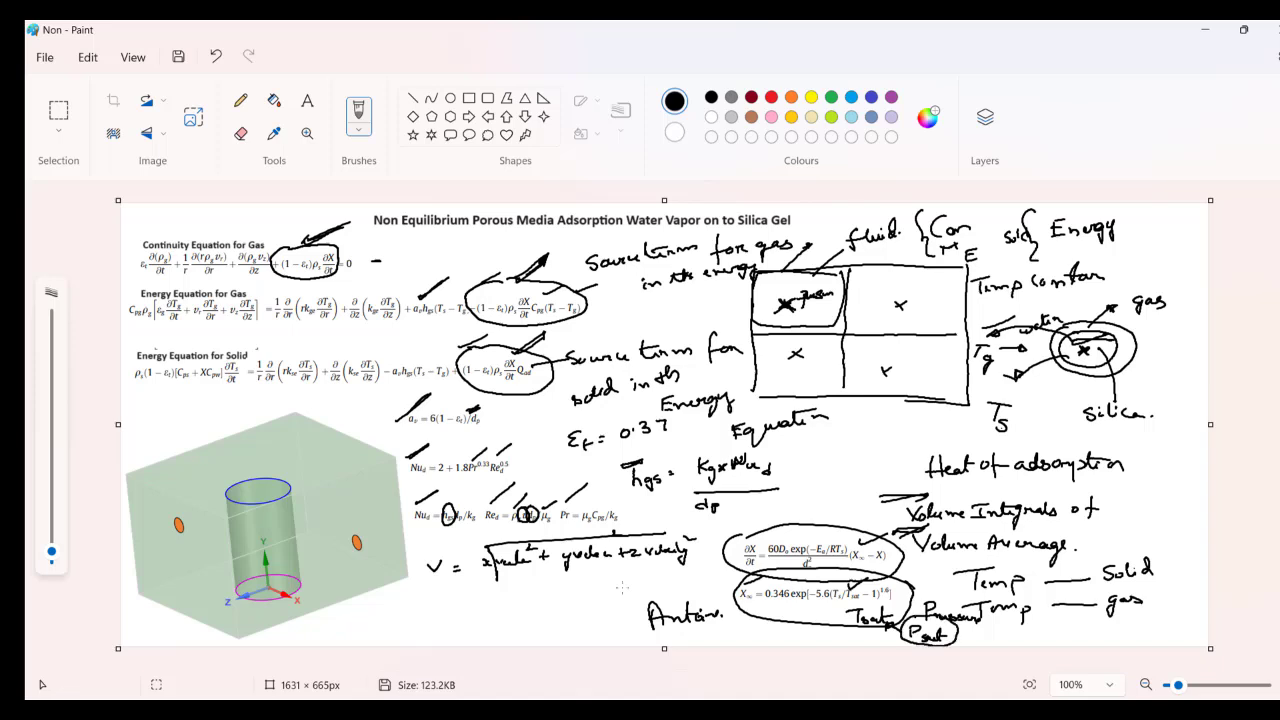
{"action": "key", "text": "alt+Tab"}
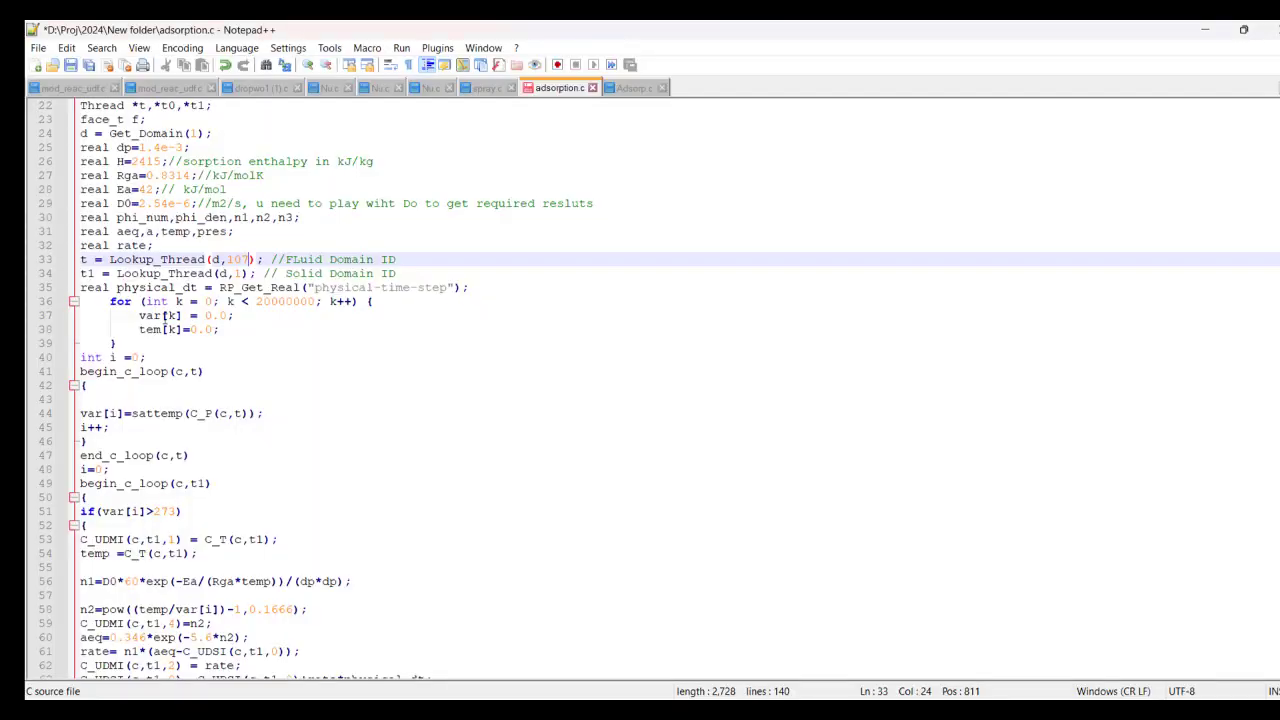
- Examine the fluid-zone loop in adsorption.c, highlighting where sattemp(C_P(c,t)) is stored in var[i]
{"action": "left_click_drag", "start_coordinate": [98, 300], "coordinate": [263, 421]}
{"action": "left_click", "coordinate": [172, 425]}
{"action": "left_click_drag", "start_coordinate": [131, 413], "coordinate": [254, 412]}
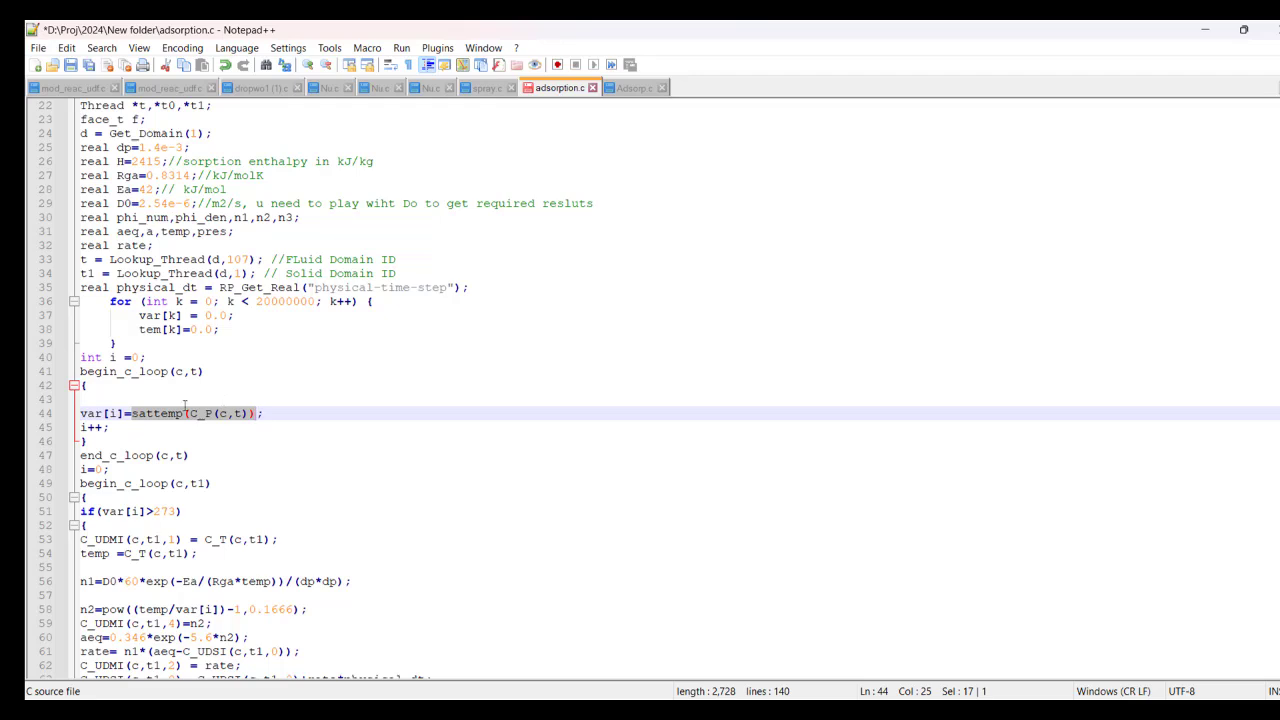
{"action": "double_click", "coordinate": [88, 413]}
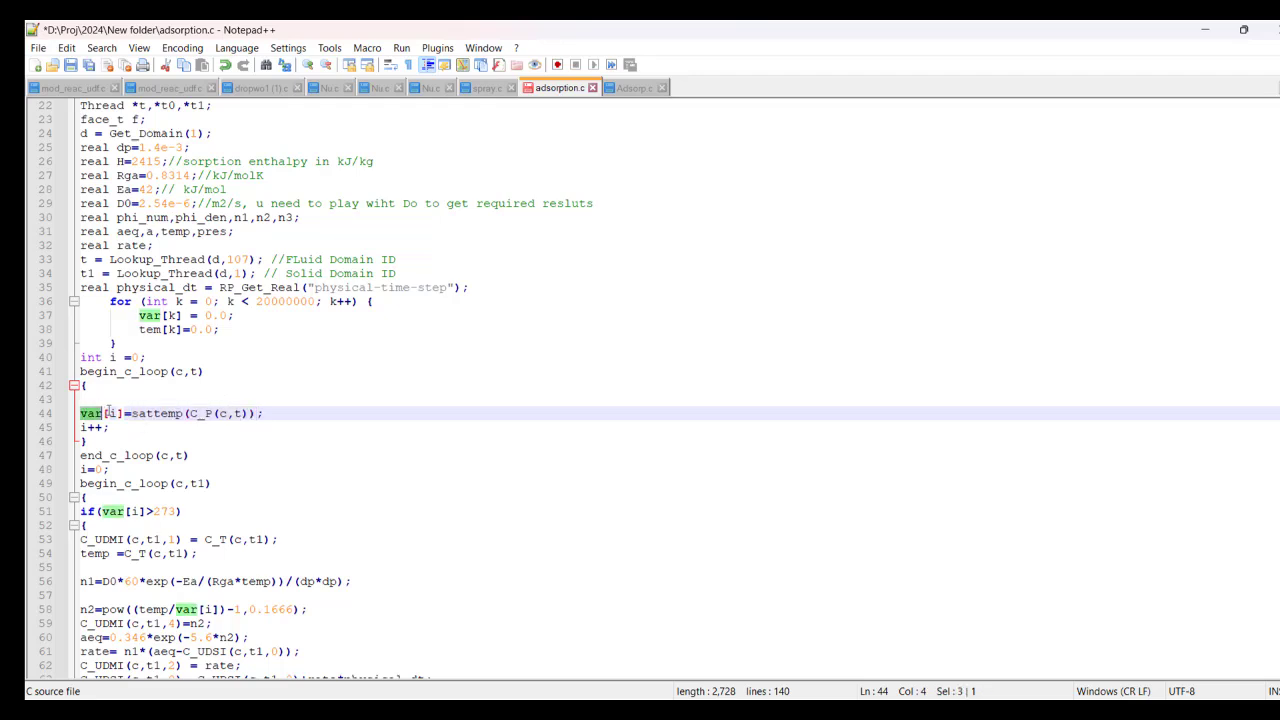
{"action": "left_click_drag", "start_coordinate": [108, 410], "coordinate": [125, 412]}
{"action": "scroll", "coordinate": [257, 402], "scroll_direction": "down", "scroll_amount": 5}
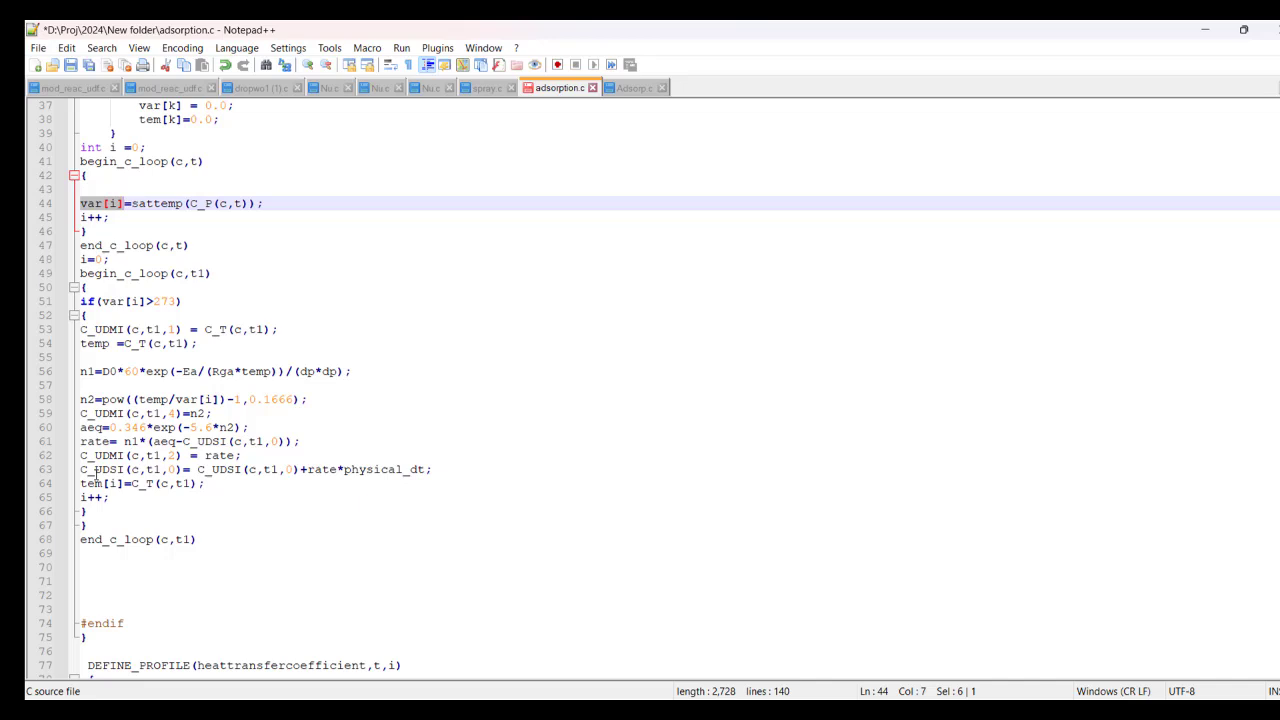
{"action": "scroll", "coordinate": [118, 469], "scroll_direction": "down", "scroll_amount": 3}
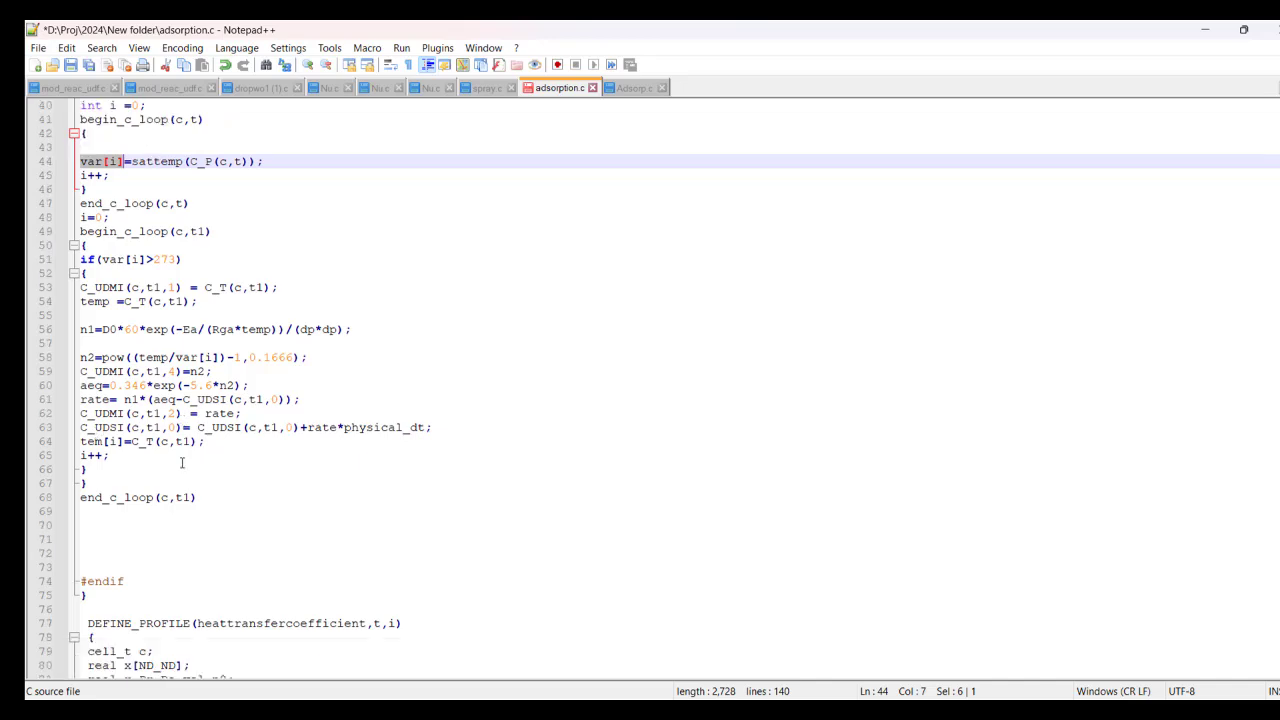
- Trace the adsorption rate from C_UDMI(c,t1,2) in the solid-zone loop to the source expression in masssource_fluidporousmedia
{"action": "double_click", "coordinate": [206, 329]}
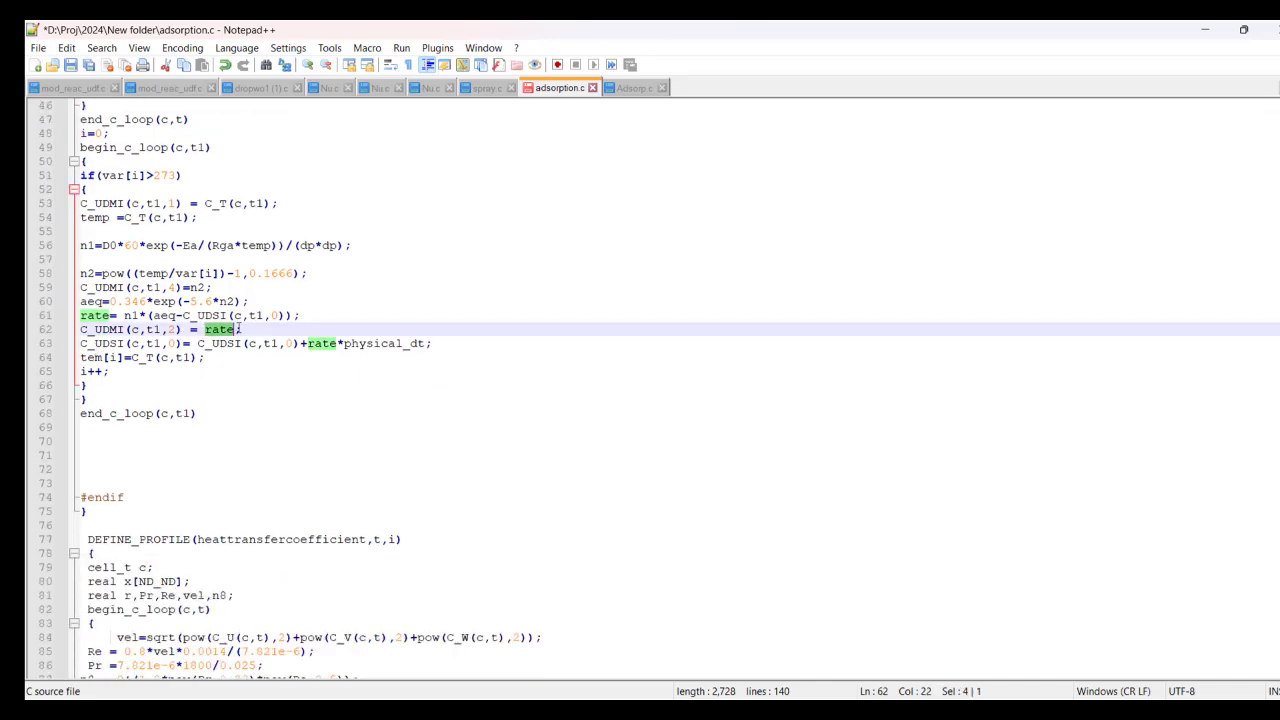
{"action": "scroll", "coordinate": [312, 466], "scroll_direction": "down", "scroll_amount": 4}
{"action": "scroll", "coordinate": [312, 462], "scroll_direction": "down", "scroll_amount": 4}
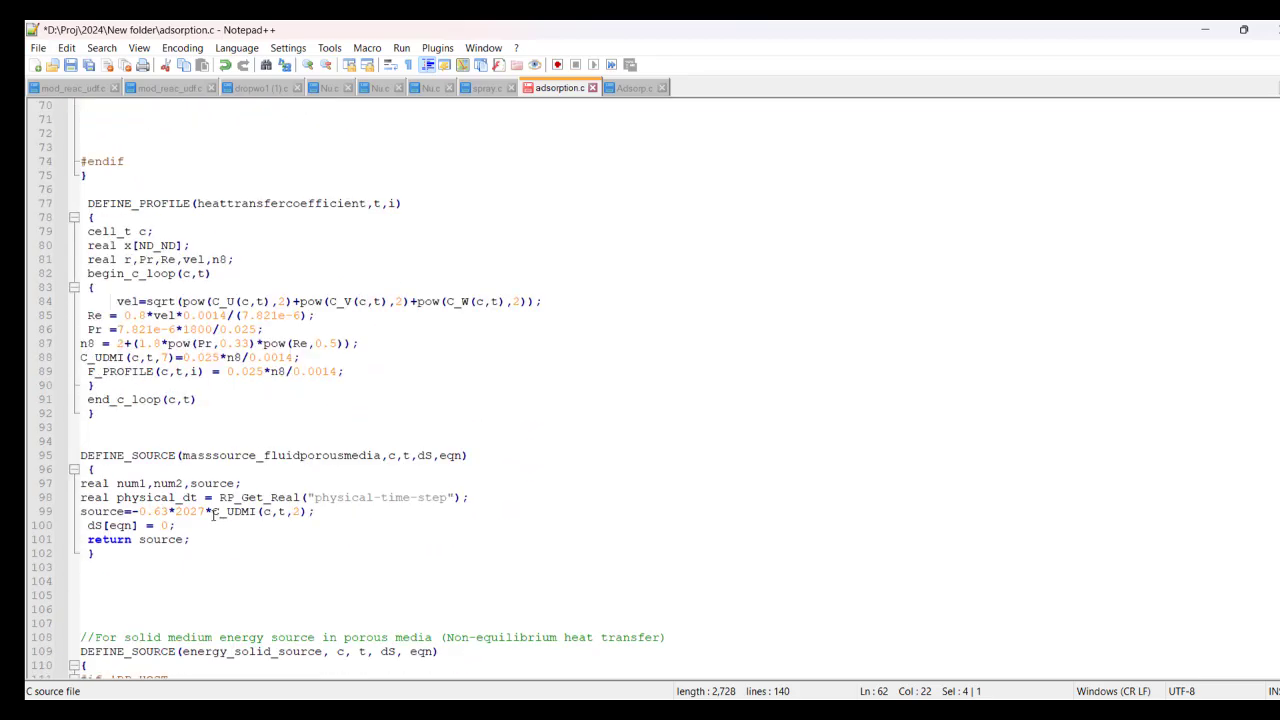
{"action": "left_click_drag", "start_coordinate": [212, 512], "coordinate": [307, 512]}
{"action": "scroll", "coordinate": [357, 319], "scroll_direction": "up", "scroll_amount": 4}
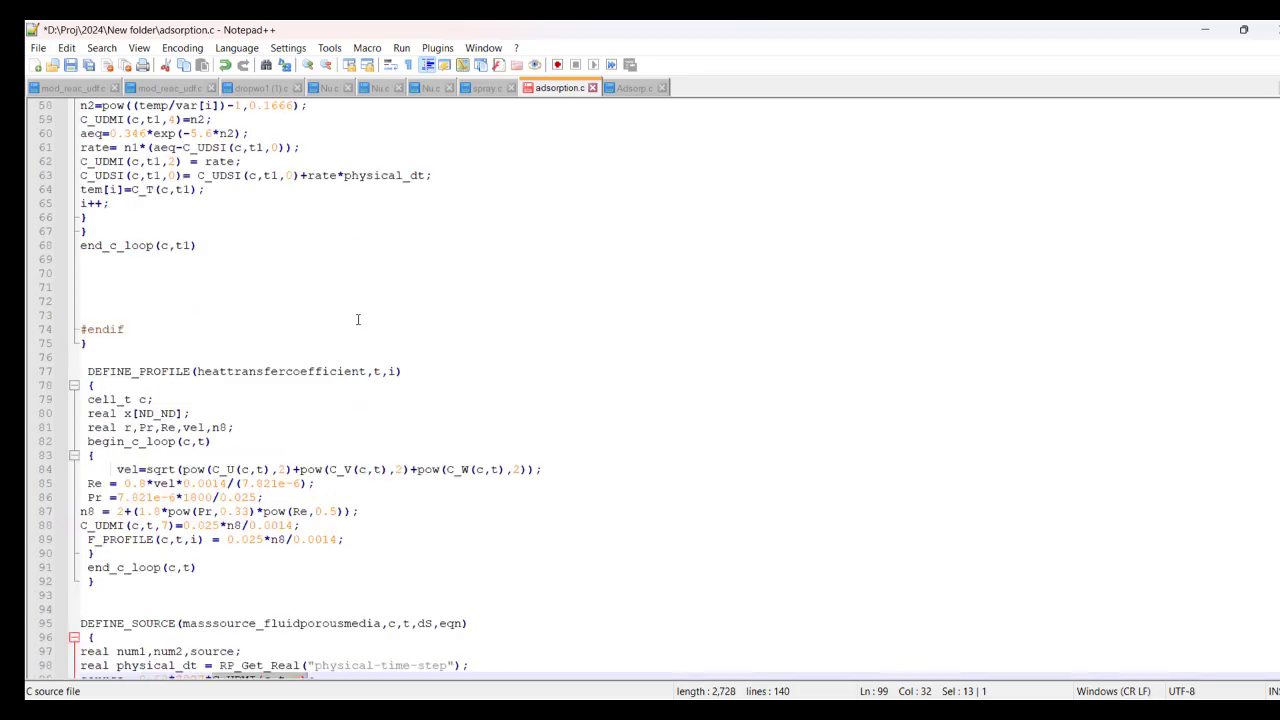
{"action": "scroll", "coordinate": [357, 319], "scroll_direction": "up", "scroll_amount": 2}
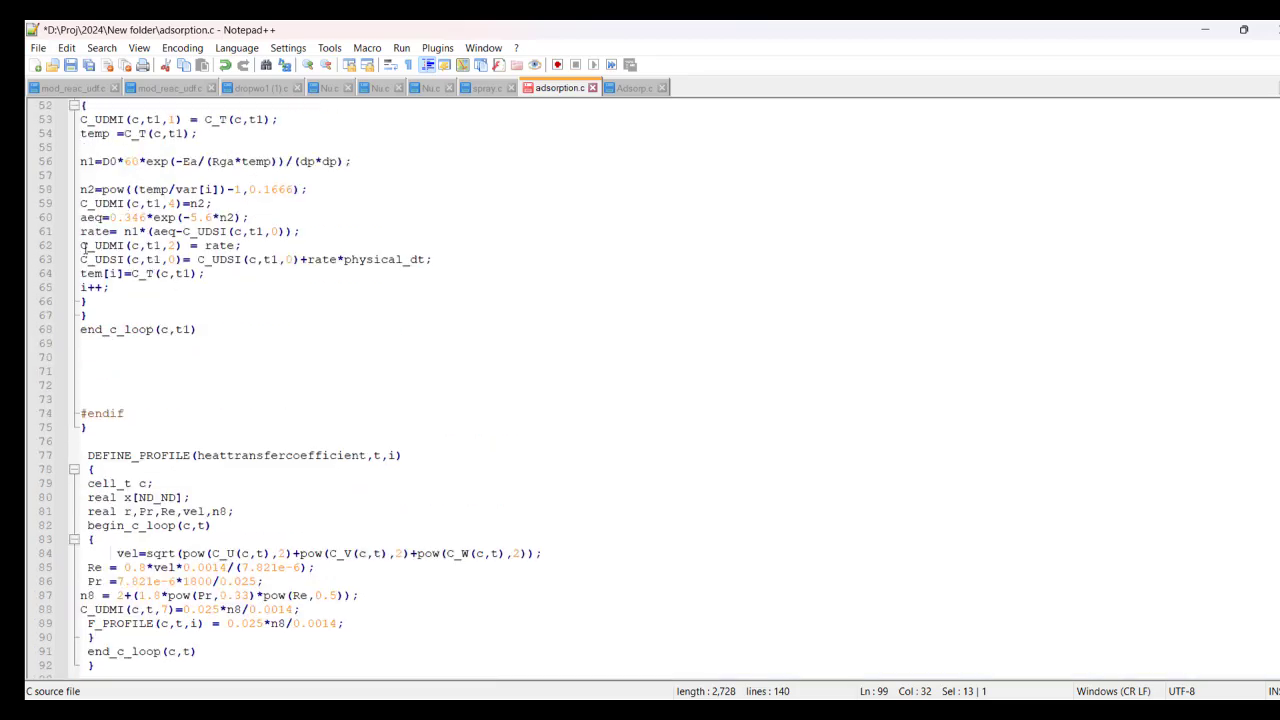
{"action": "left_click_drag", "start_coordinate": [82, 245], "coordinate": [184, 246]}
{"action": "scroll", "coordinate": [361, 496], "scroll_direction": "down", "scroll_amount": 6}
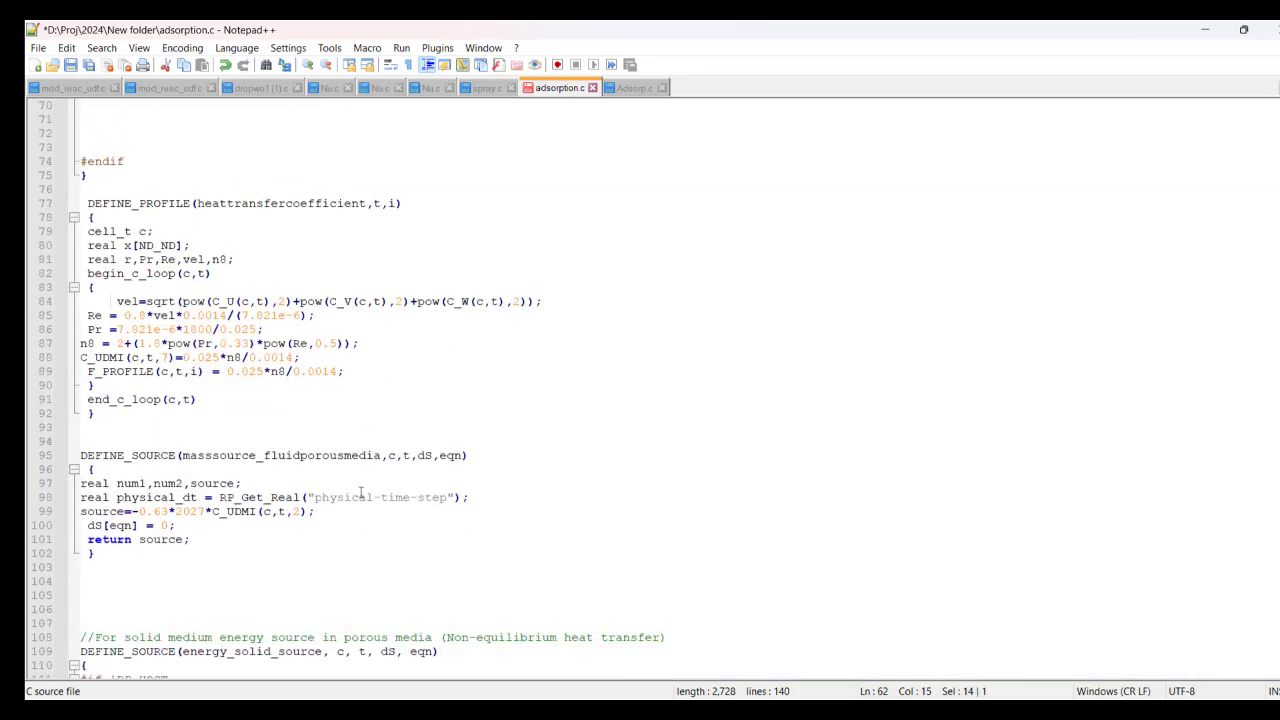
- Examine the source expressions in energy_fluid_source and energy_solid_source, and compare them with the C_UDMI term in the mass source
{"action": "scroll", "coordinate": [358, 478], "scroll_direction": "down", "scroll_amount": 4}
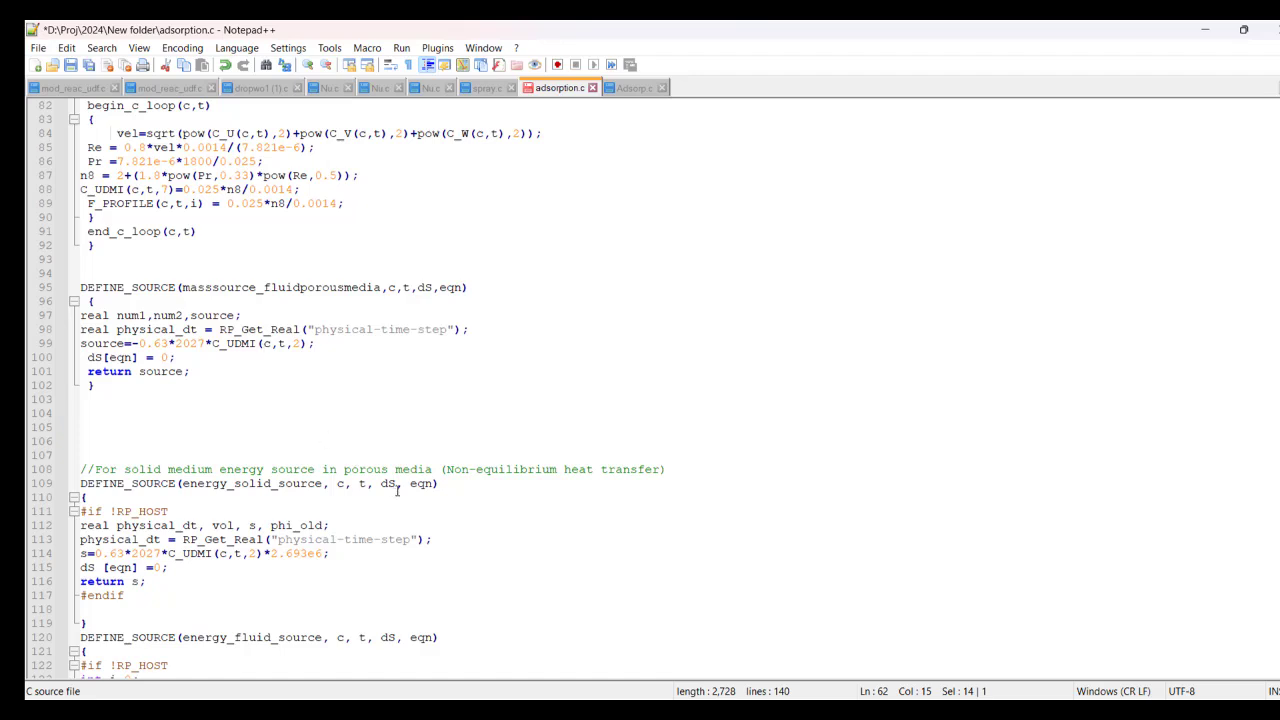
{"action": "scroll", "coordinate": [406, 495], "scroll_direction": "down", "scroll_amount": 3}
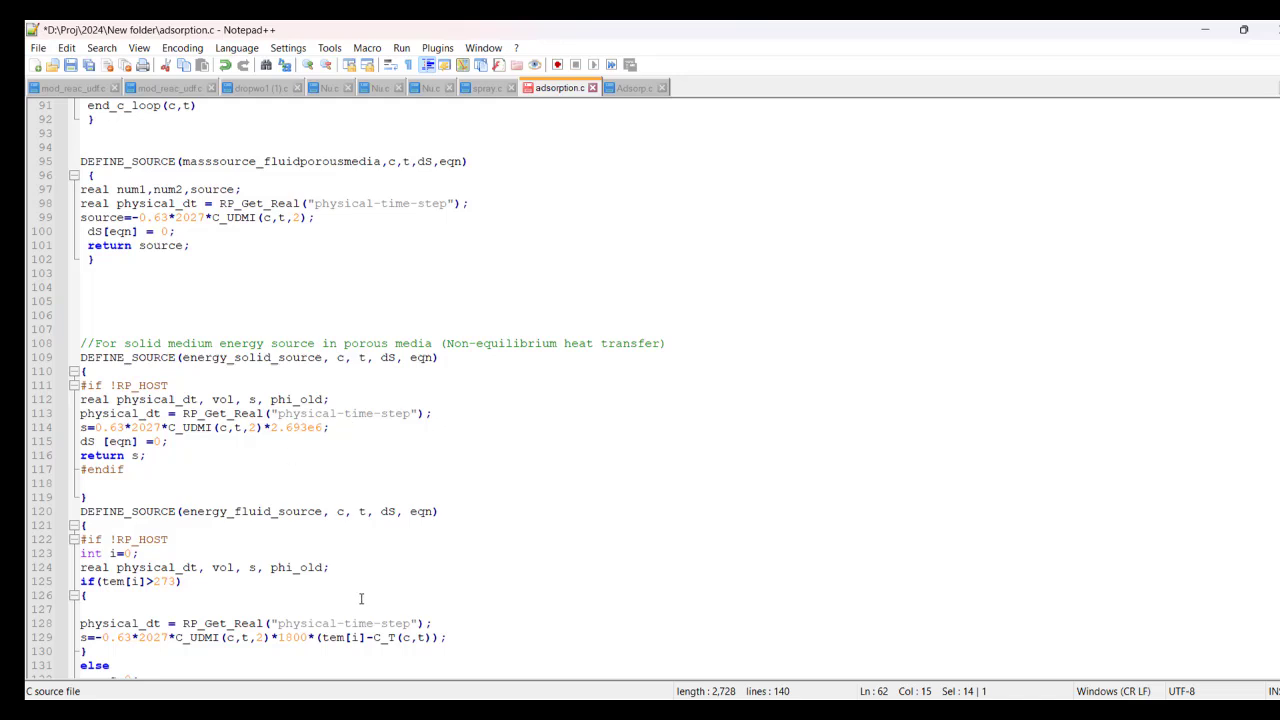
{"action": "left_click_drag", "start_coordinate": [447, 637], "coordinate": [80, 609]}
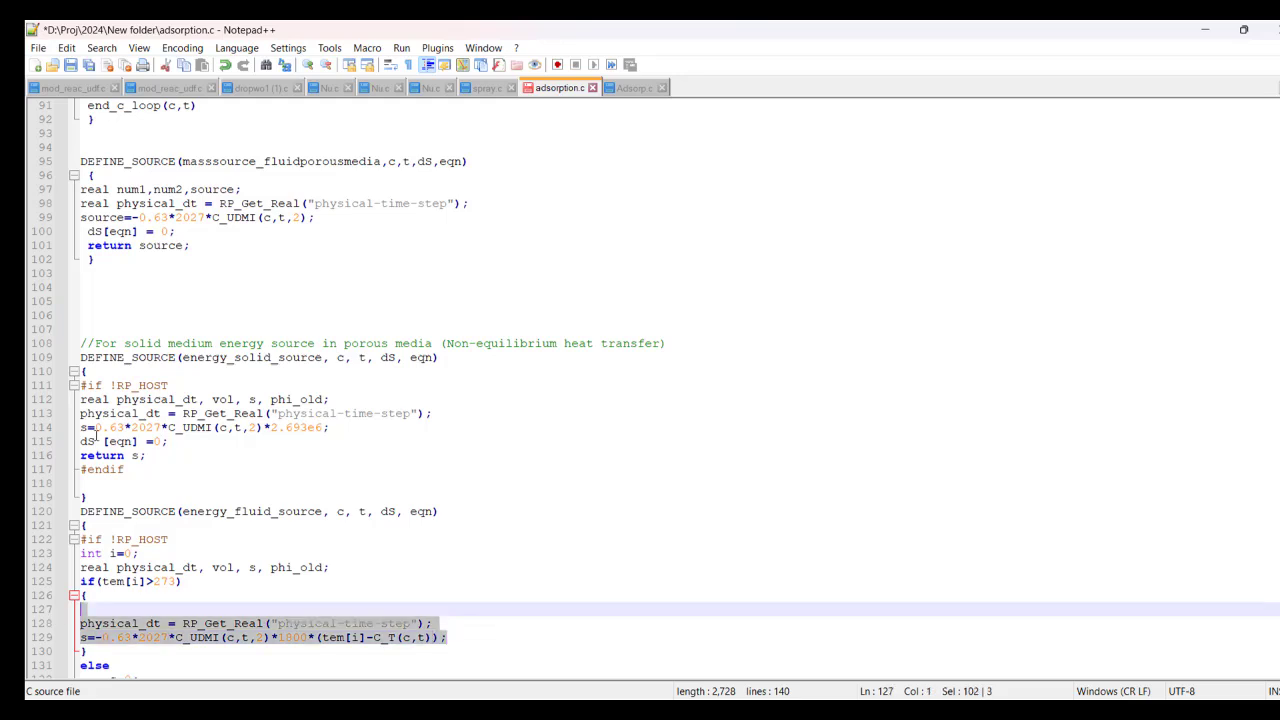
{"action": "left_click_drag", "start_coordinate": [81, 427], "coordinate": [358, 427]}
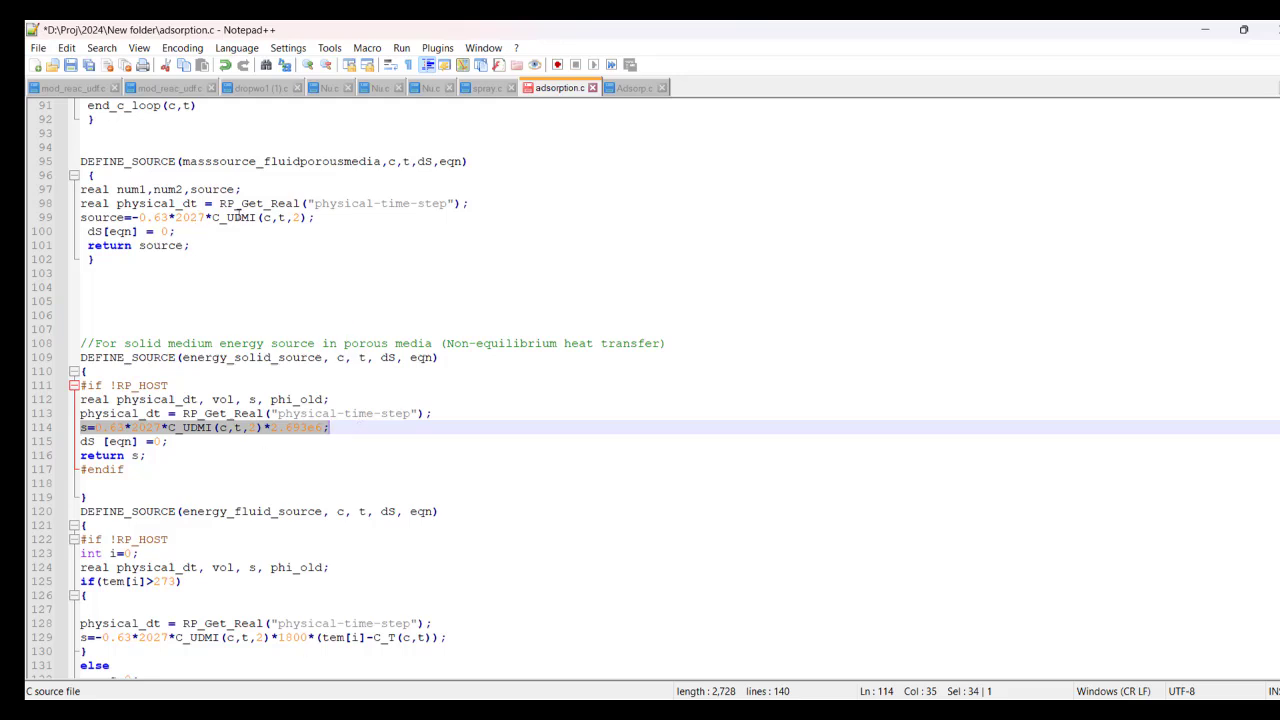
{"action": "left_click_drag", "start_coordinate": [212, 217], "coordinate": [302, 217]}
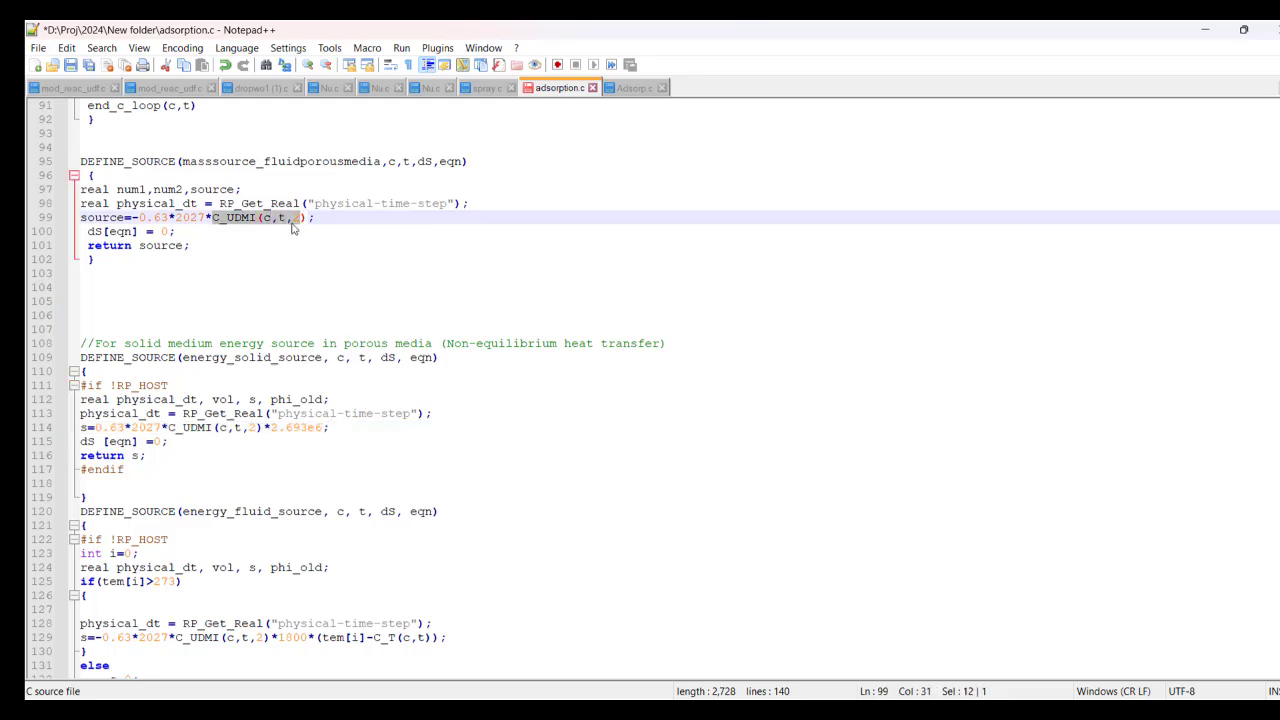
- Review the velocity and F_PROFILE lines of the heattransfercoefficient profile, and check the silicagel zone's non-equilibrium heat transfer settings in Fluent
{"action": "scroll", "coordinate": [290, 228], "scroll_direction": "up", "scroll_amount": 12}
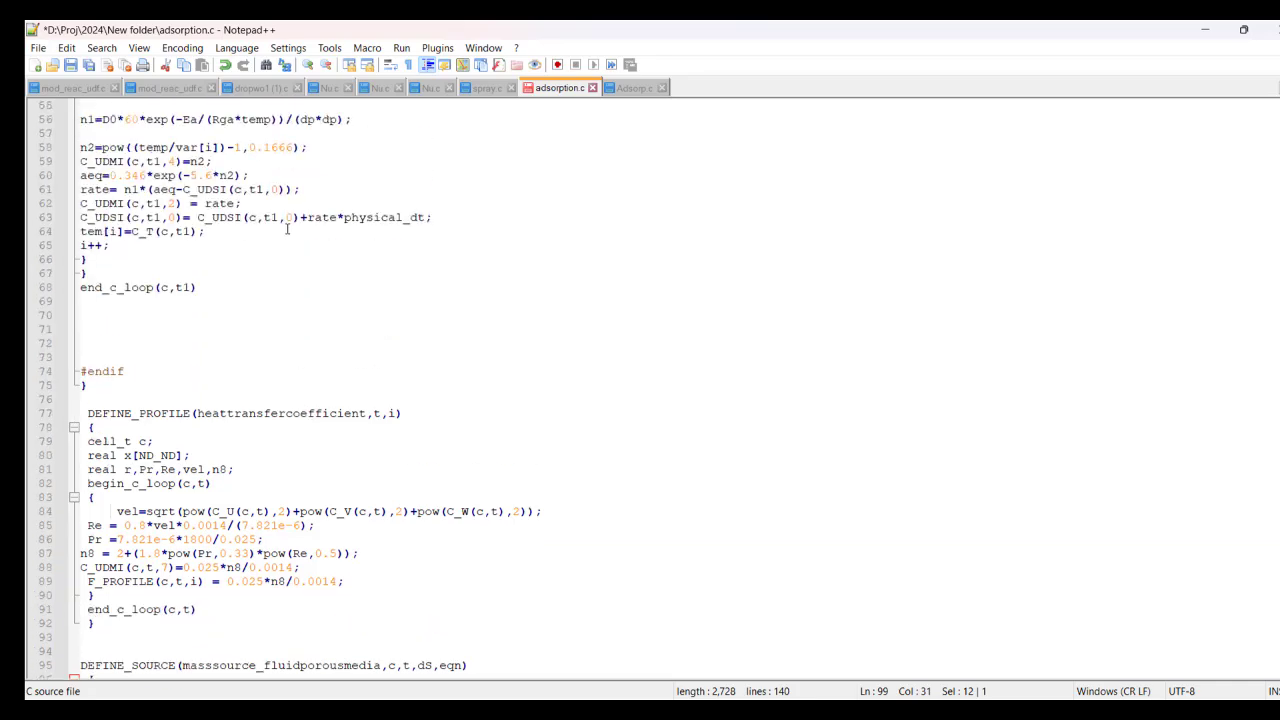
{"action": "scroll", "coordinate": [287, 229], "scroll_direction": "up", "scroll_amount": 10}
{"action": "scroll", "coordinate": [245, 290], "scroll_direction": "down", "scroll_amount": 5}
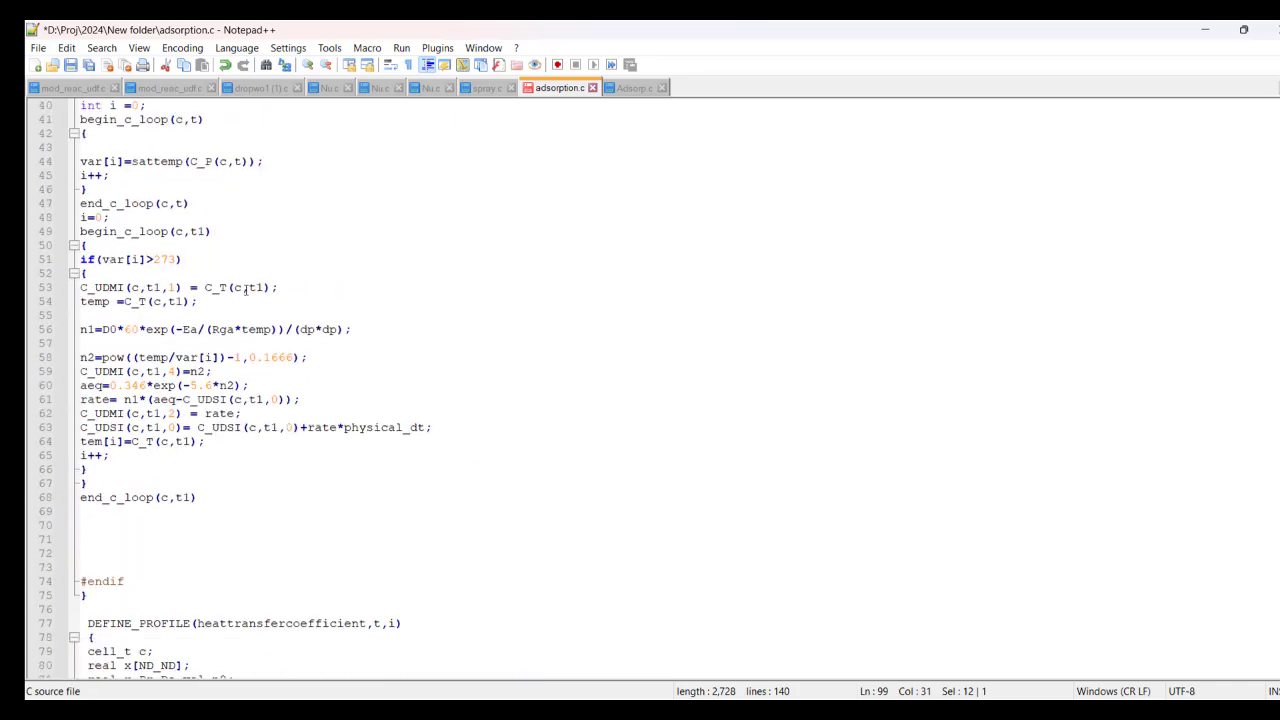
{"action": "left_click_drag", "start_coordinate": [82, 413], "coordinate": [402, 413]}
{"action": "scroll", "coordinate": [228, 388], "scroll_direction": "down", "scroll_amount": 5}
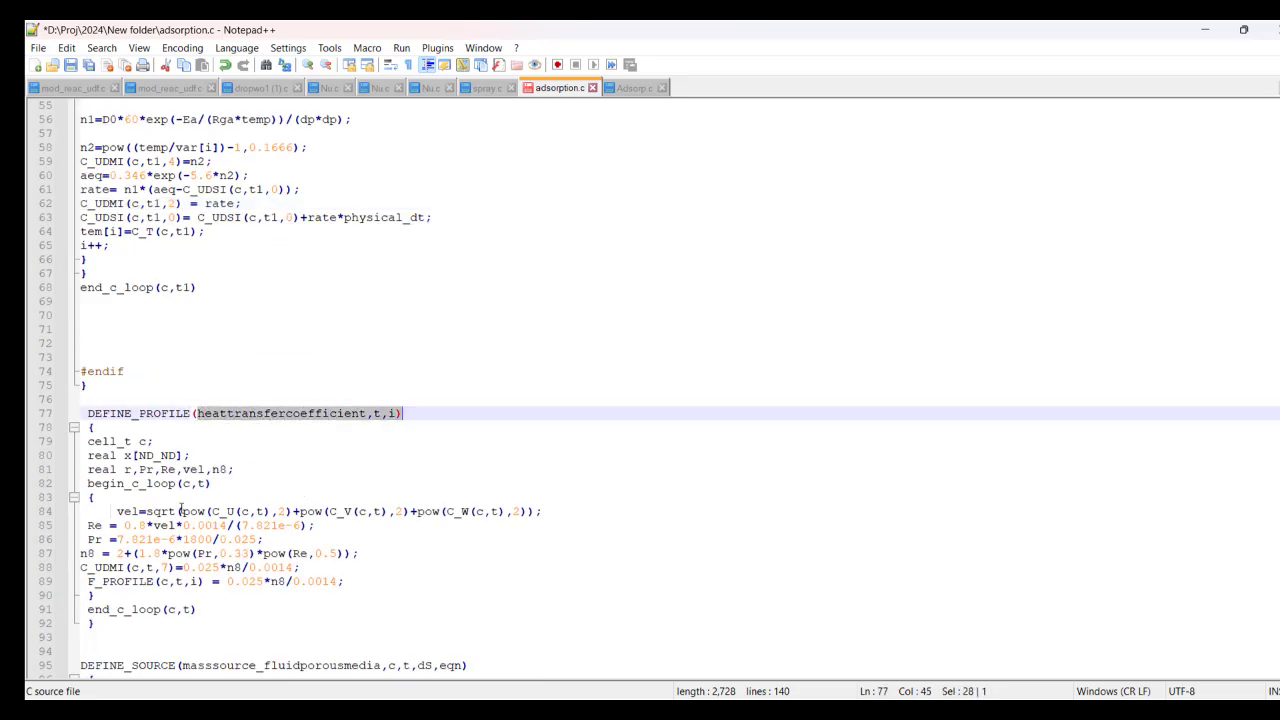
{"action": "left_click_drag", "start_coordinate": [139, 511], "coordinate": [578, 512]}
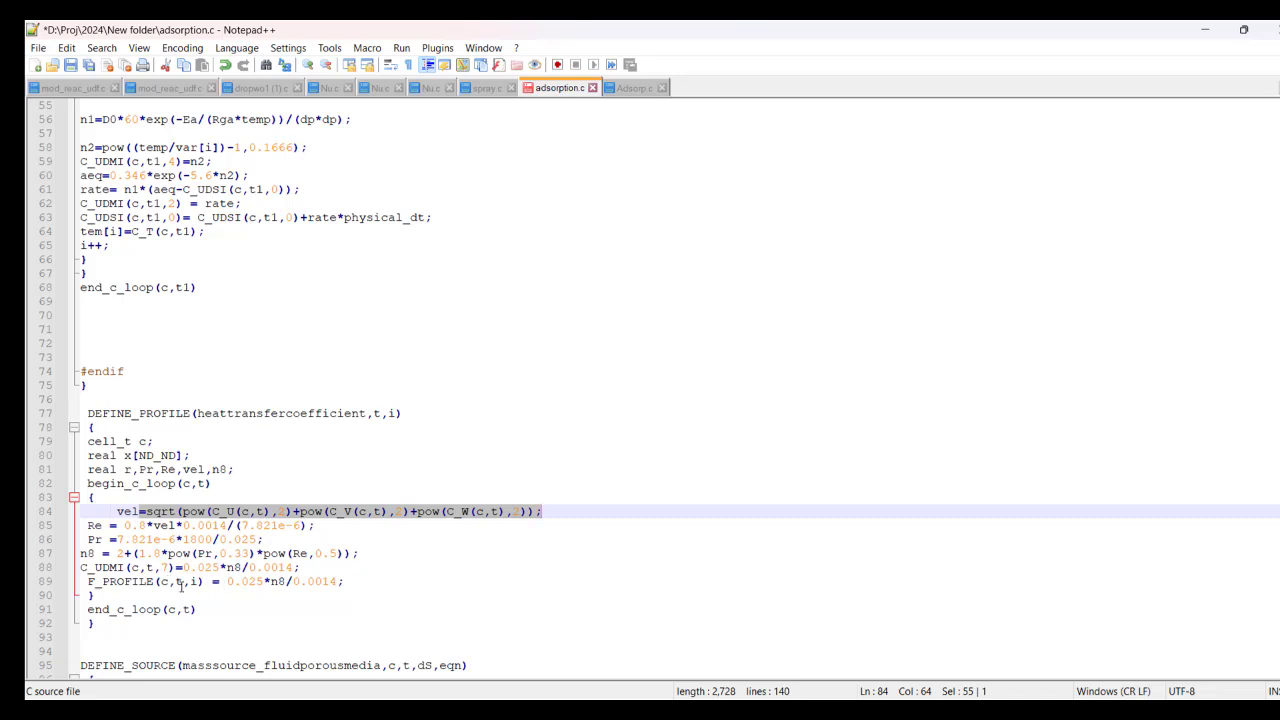
{"action": "mouse_move", "coordinate": [89, 582]}
{"action": "left_mouse_down"}
{"action": "mouse_move", "coordinate": [204, 582]}
{"action": "mouse_move", "coordinate": [102, 582]}
{"action": "left_mouse_up"}
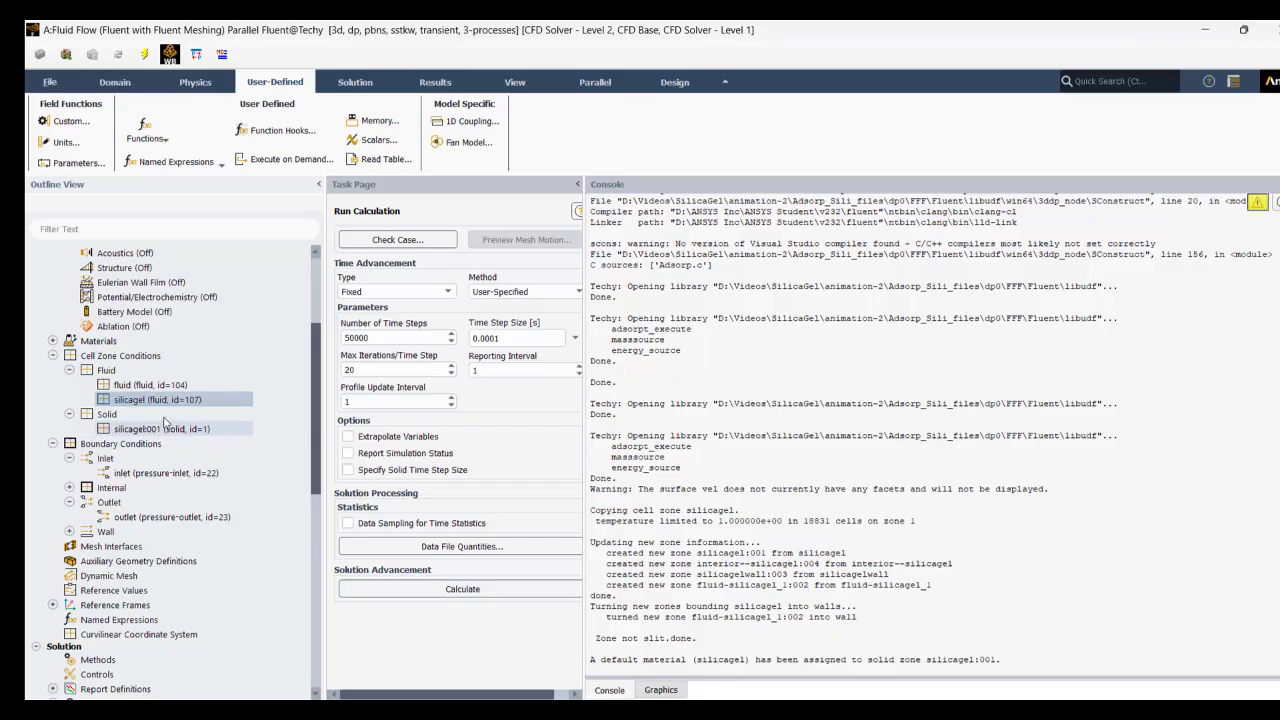
{"action": "double_click", "coordinate": [158, 400]}
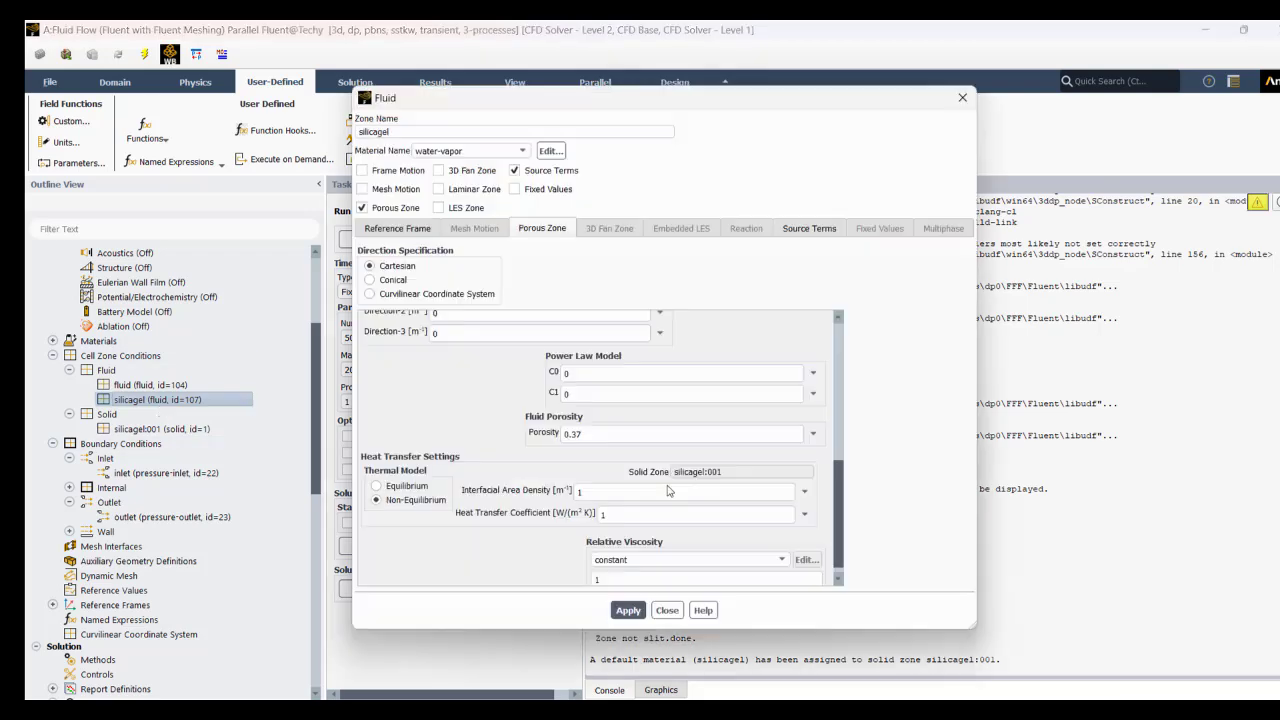
{"action": "left_click", "coordinate": [667, 610]}
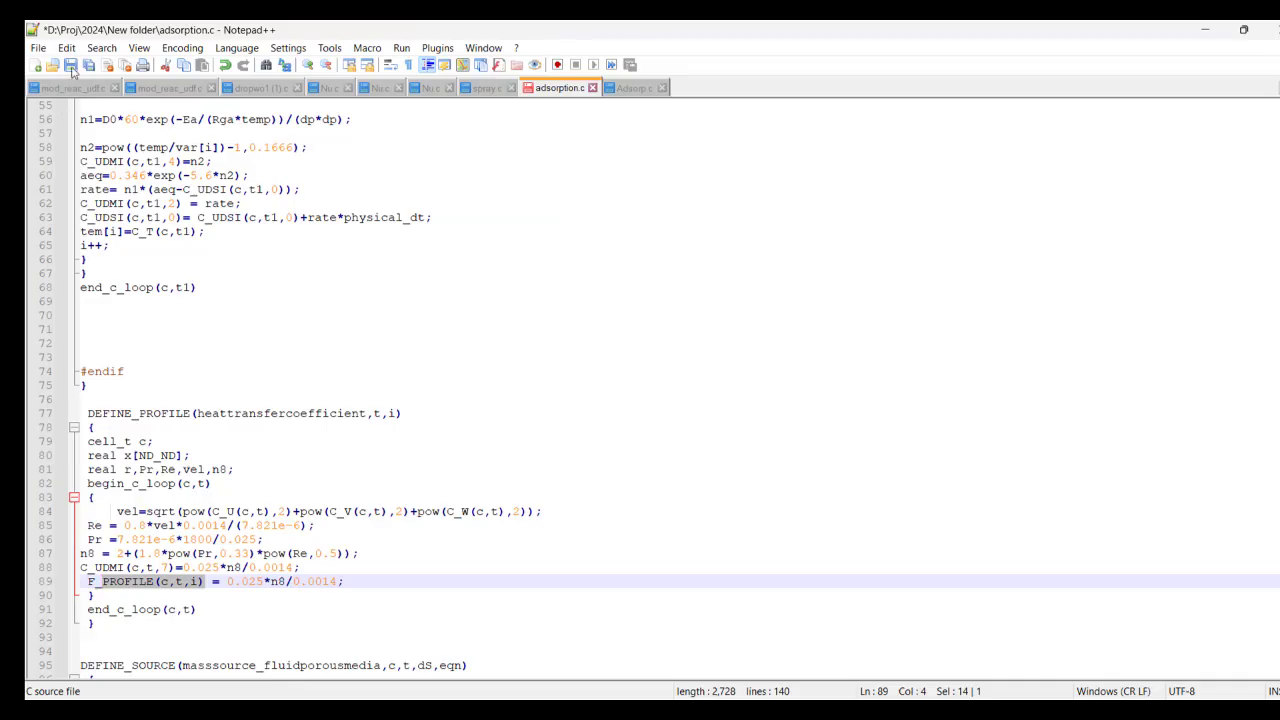
- Save adsorption.c, switch to Fluent, and set the number of user-defined memory locations to 6
{"action": "left_click", "coordinate": [71, 66]}
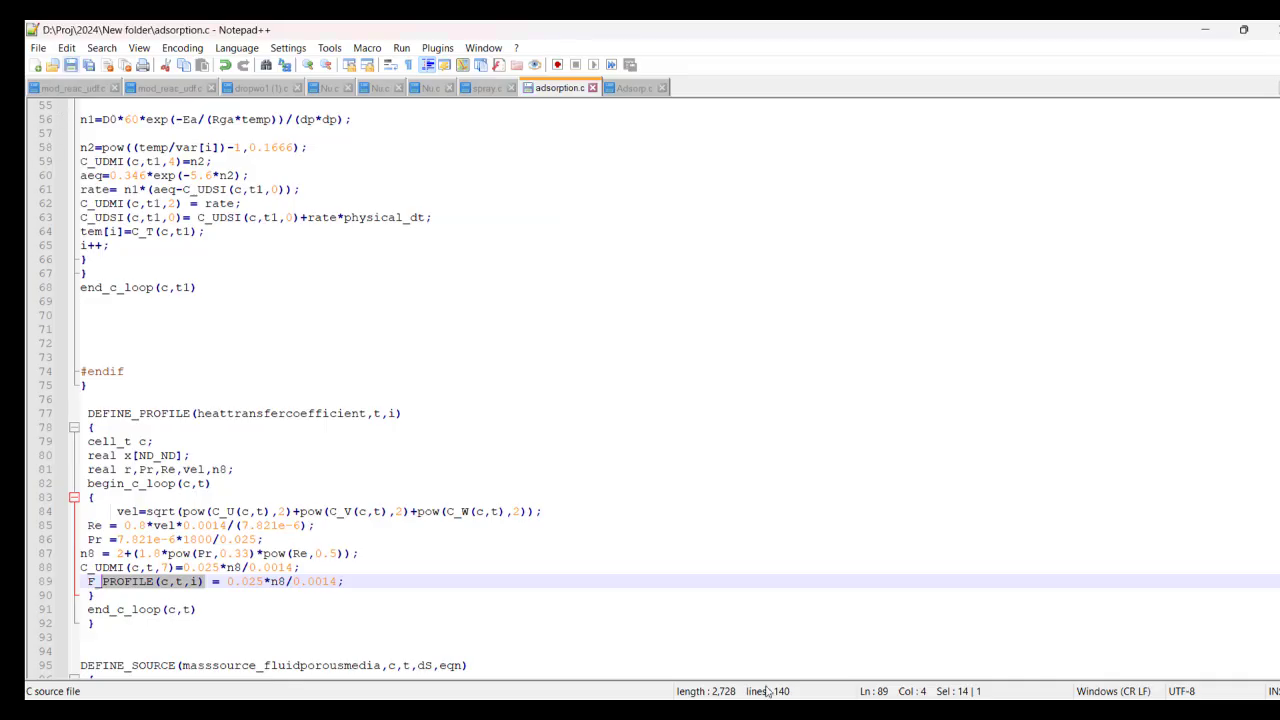
{"action": "key", "text": "alt+Tab"}
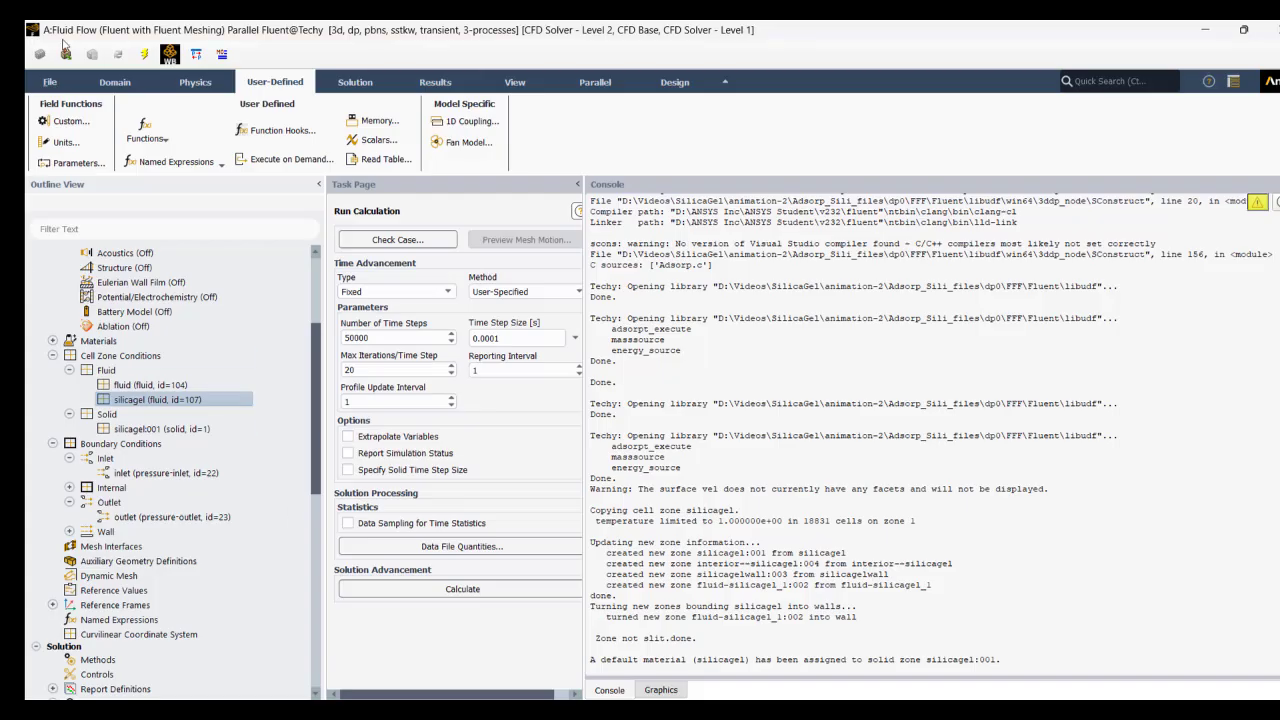
{"action": "left_click", "coordinate": [146, 132]}
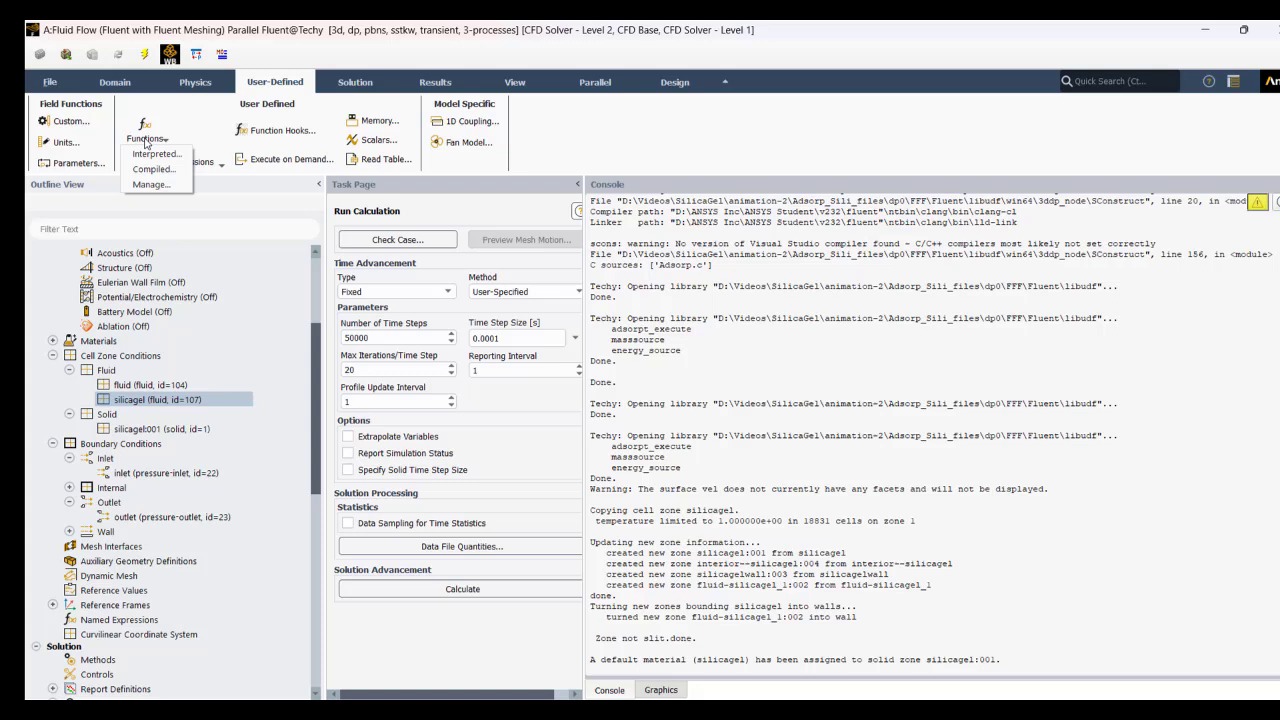
{"action": "left_click", "coordinate": [378, 120]}
{"action": "left_click", "coordinate": [536, 414]}
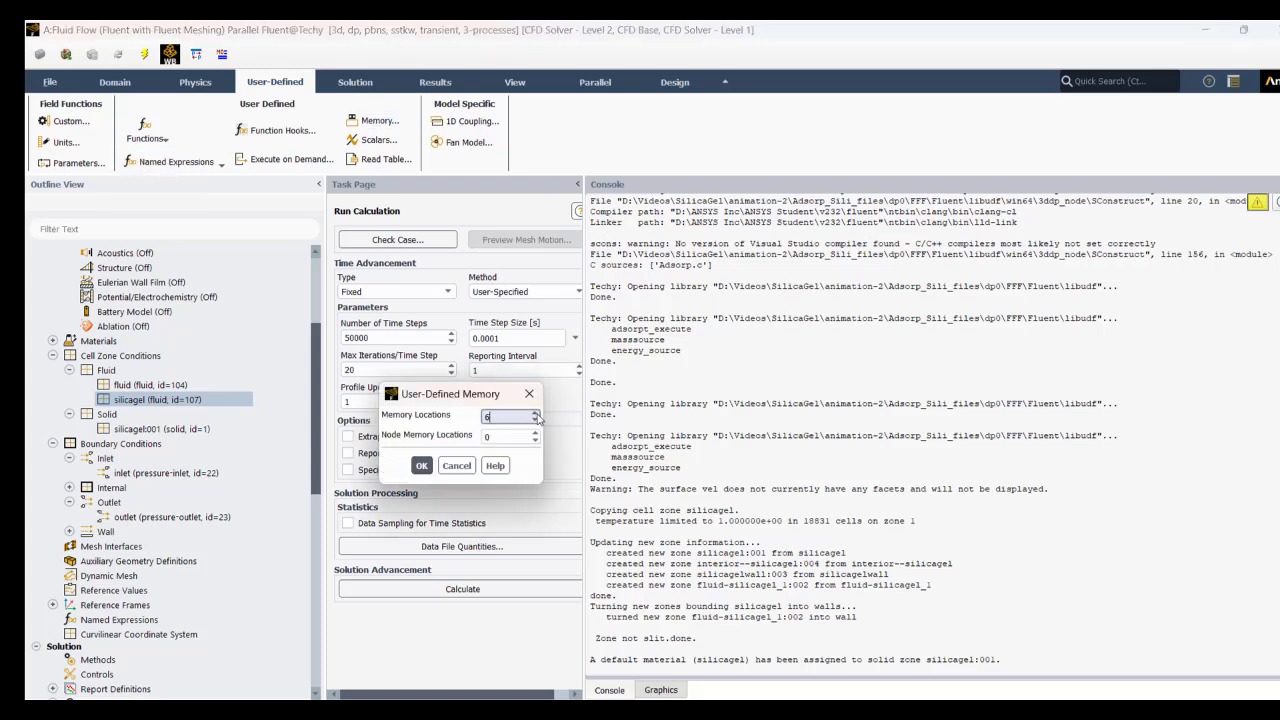
{"action": "left_click", "coordinate": [421, 465]}
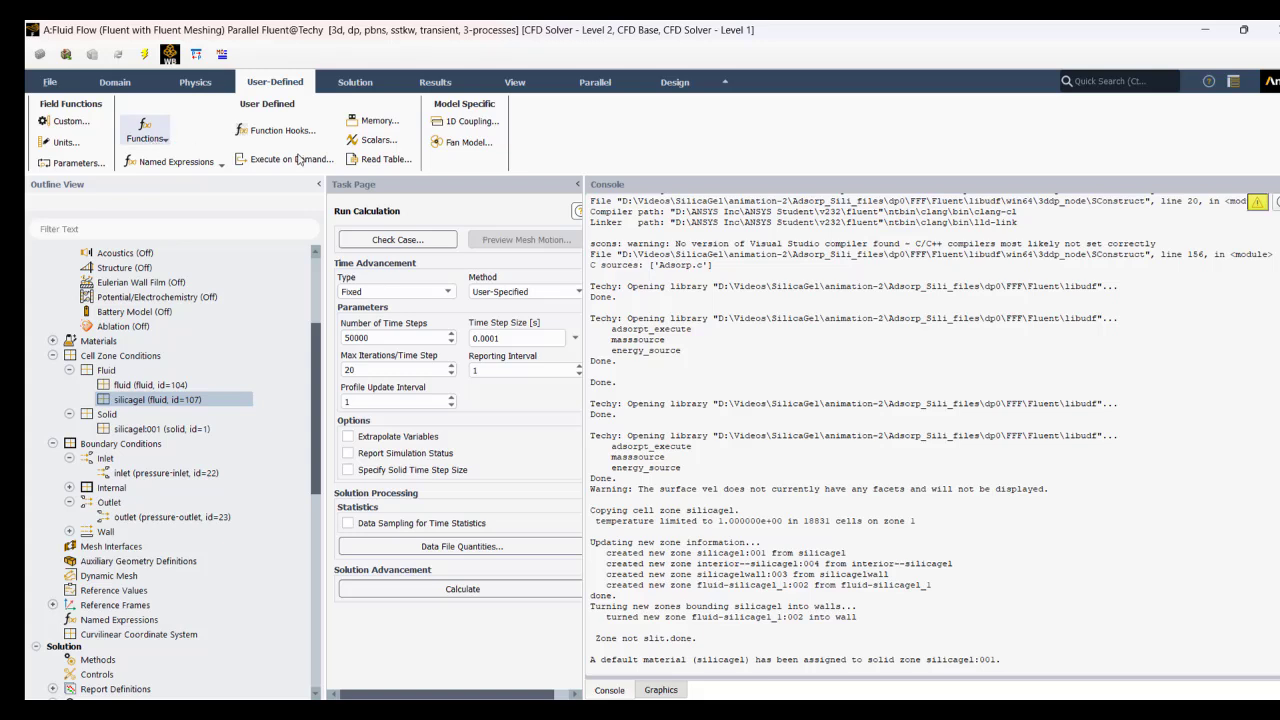
- Restrict the user-defined scalar's solution zones to silicagel:001 instead of silicagel, and accept the material property notice
{"action": "left_click", "coordinate": [378, 139]}
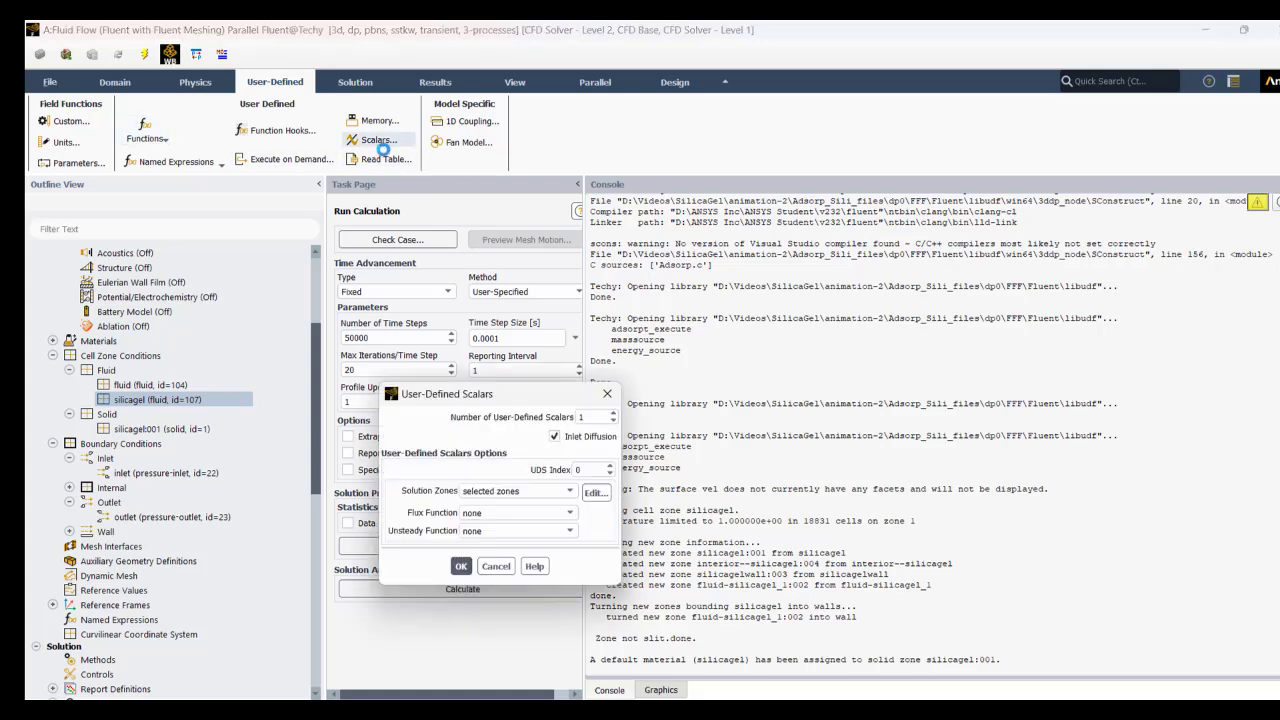
{"action": "left_click", "coordinate": [590, 492]}
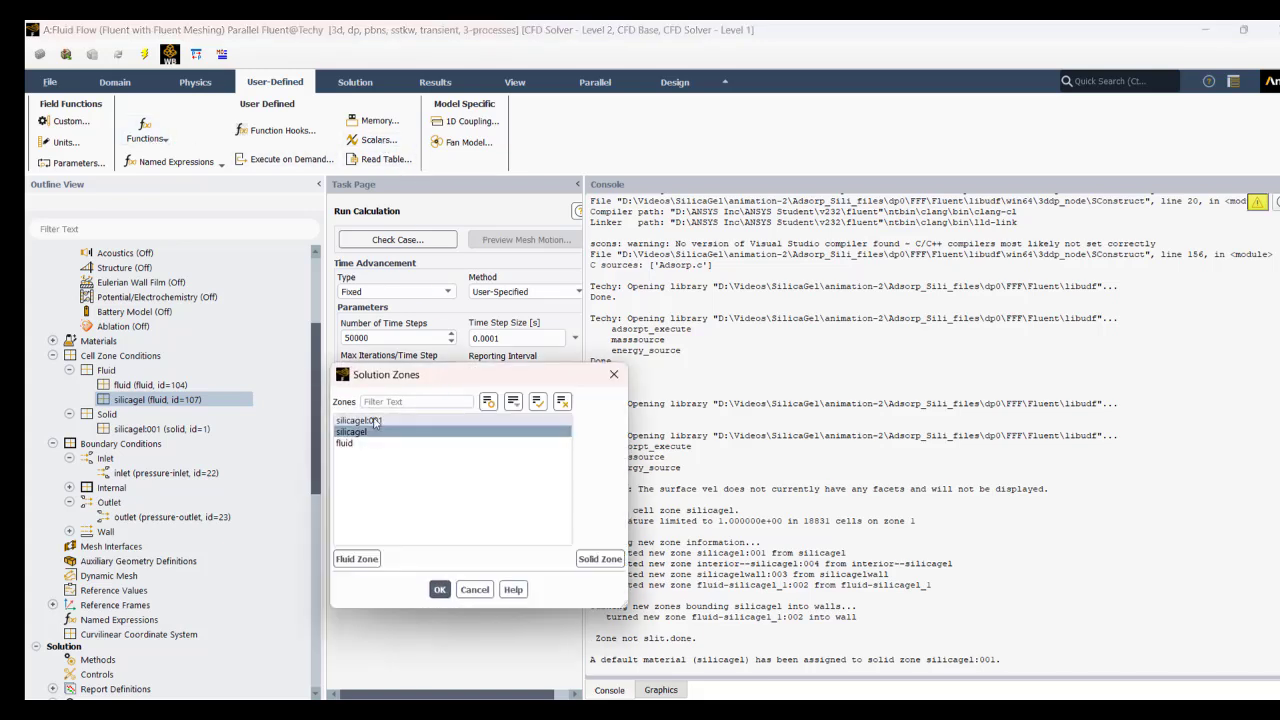
{"action": "left_click", "coordinate": [375, 422]}
{"action": "left_click", "coordinate": [375, 424]}
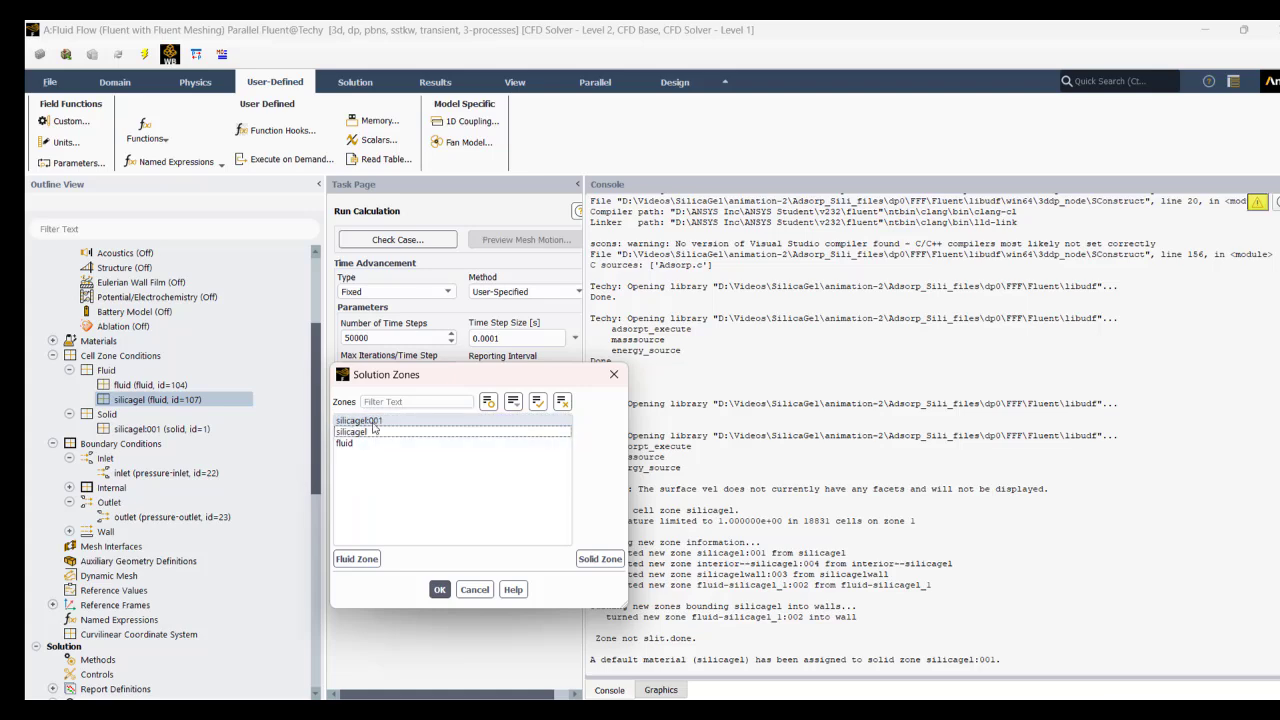
{"action": "left_click", "coordinate": [375, 421]}
{"action": "left_click", "coordinate": [440, 589]}
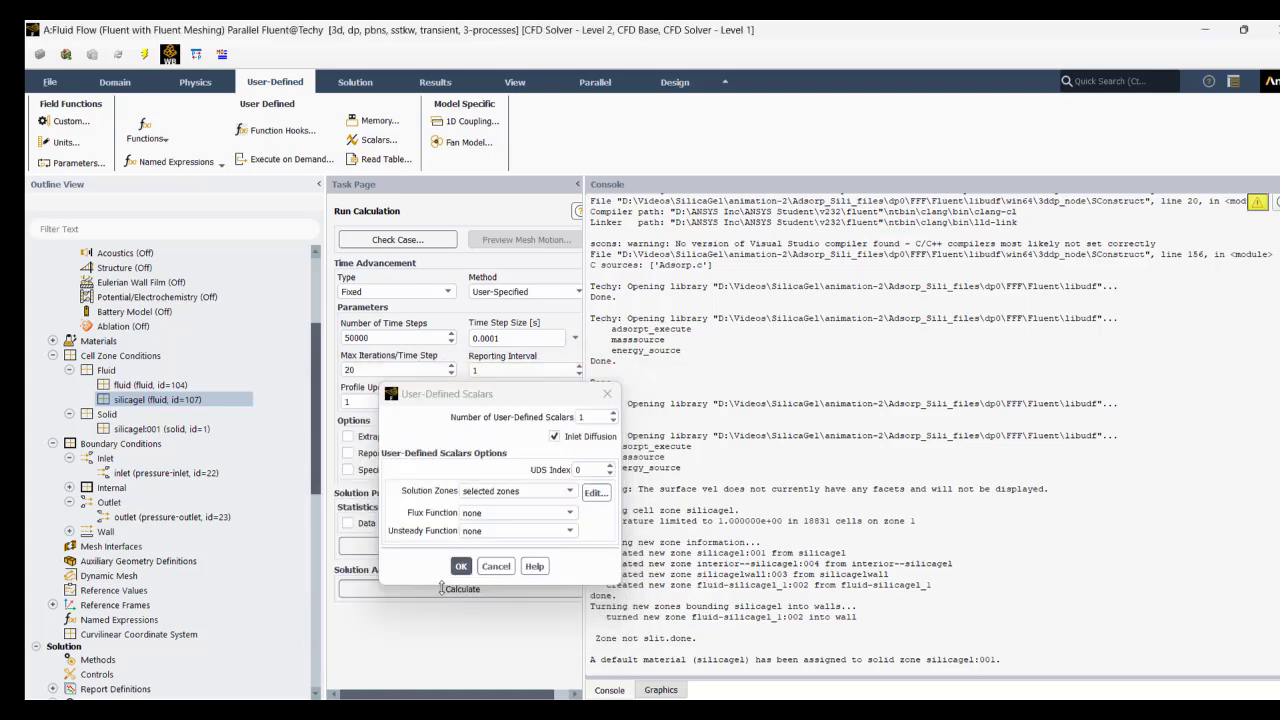
{"action": "left_click", "coordinate": [461, 566]}
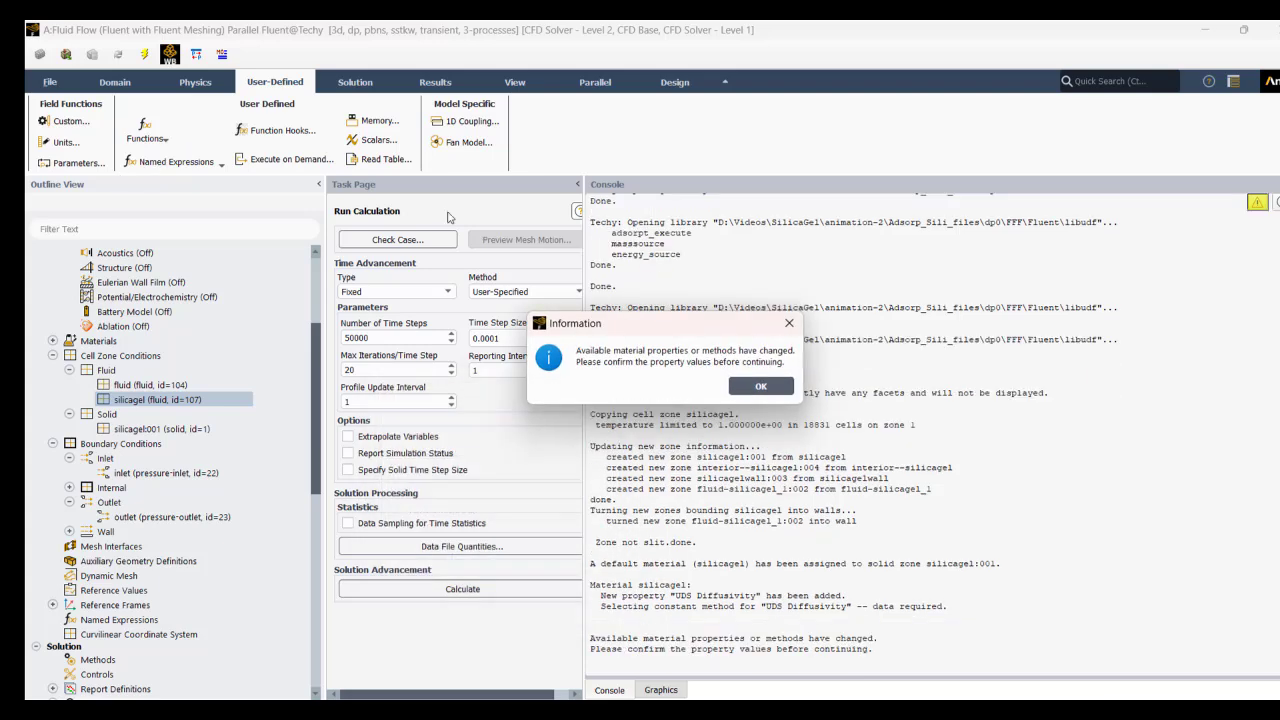
{"action": "left_click", "coordinate": [772, 384]}
- Replace Adsorp.c with adsorption.c from the Non Equilibrium folder in the source files for compiled UDFs
{"action": "left_click", "coordinate": [145, 132]}
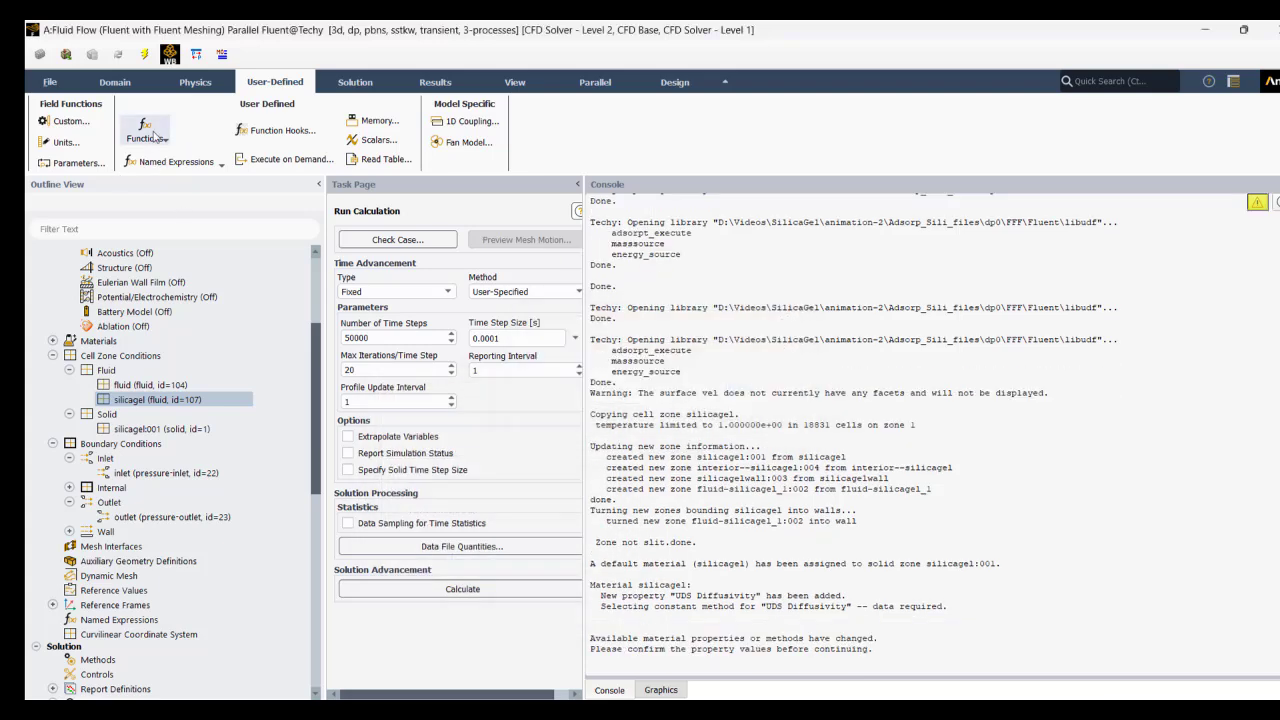
{"action": "left_click", "coordinate": [153, 169]}
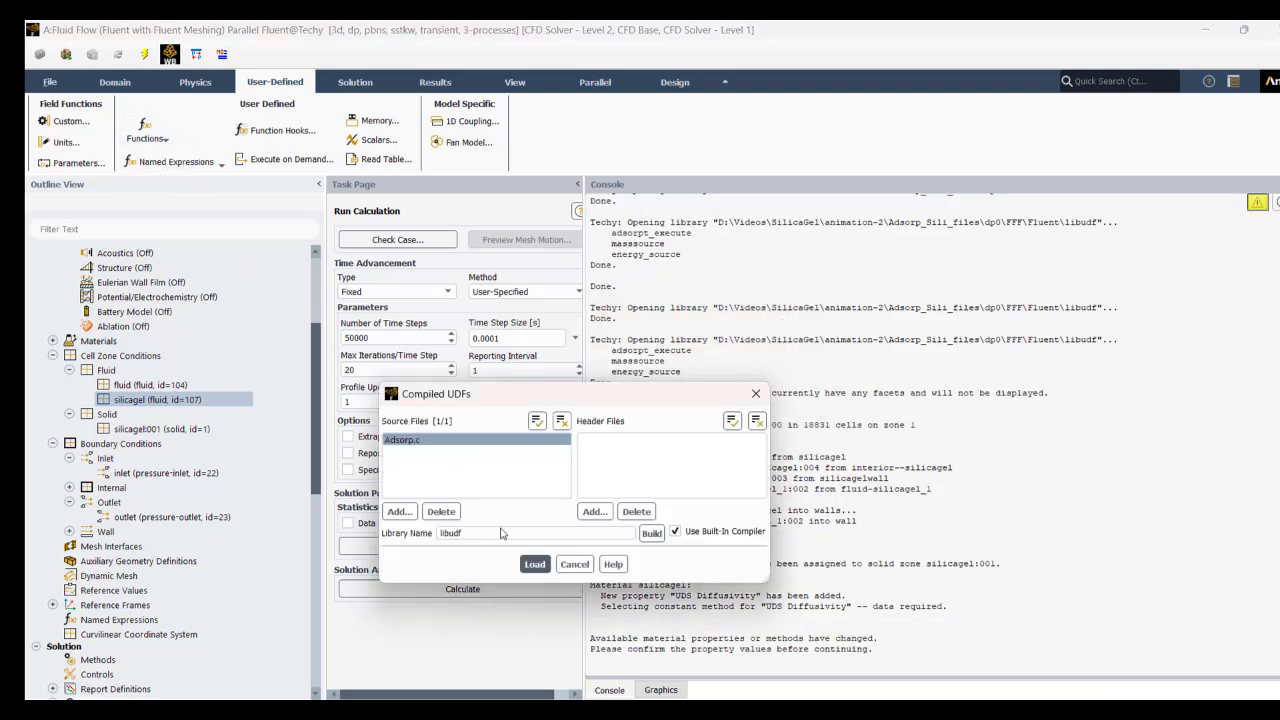
{"action": "left_click", "coordinate": [399, 511]}
{"action": "left_click", "coordinate": [580, 245]}
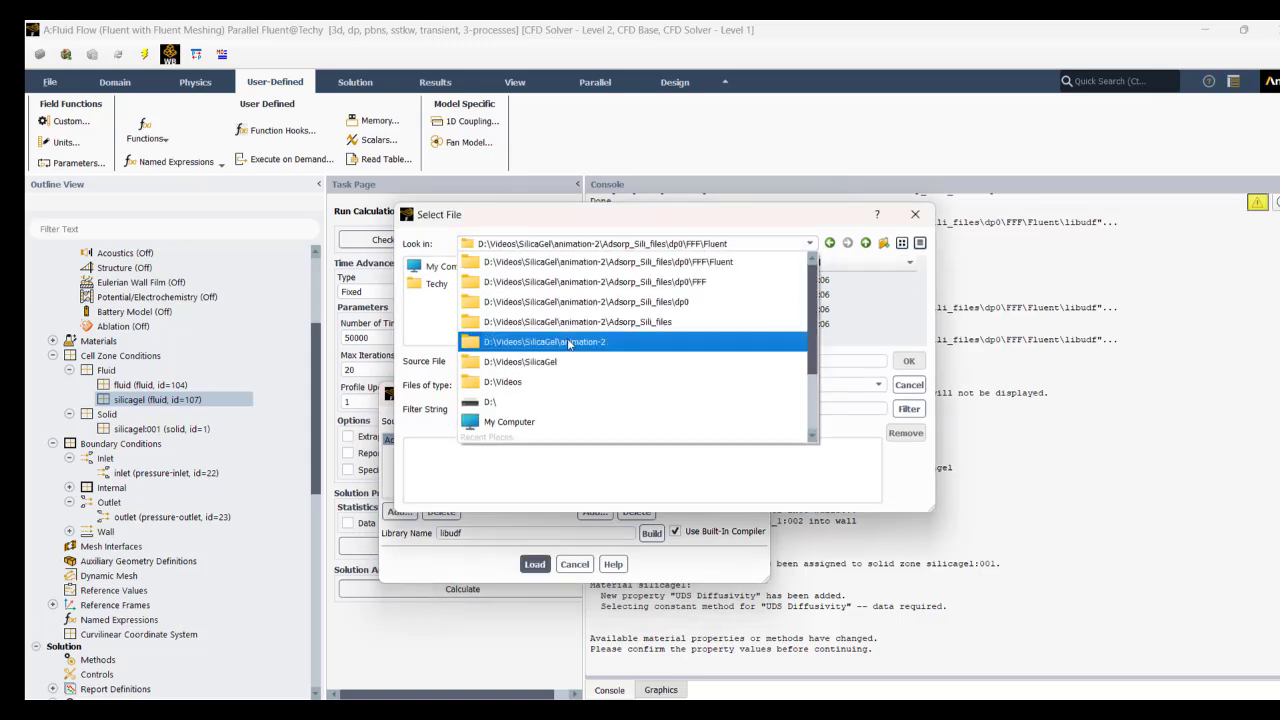
{"action": "left_click", "coordinate": [562, 357]}
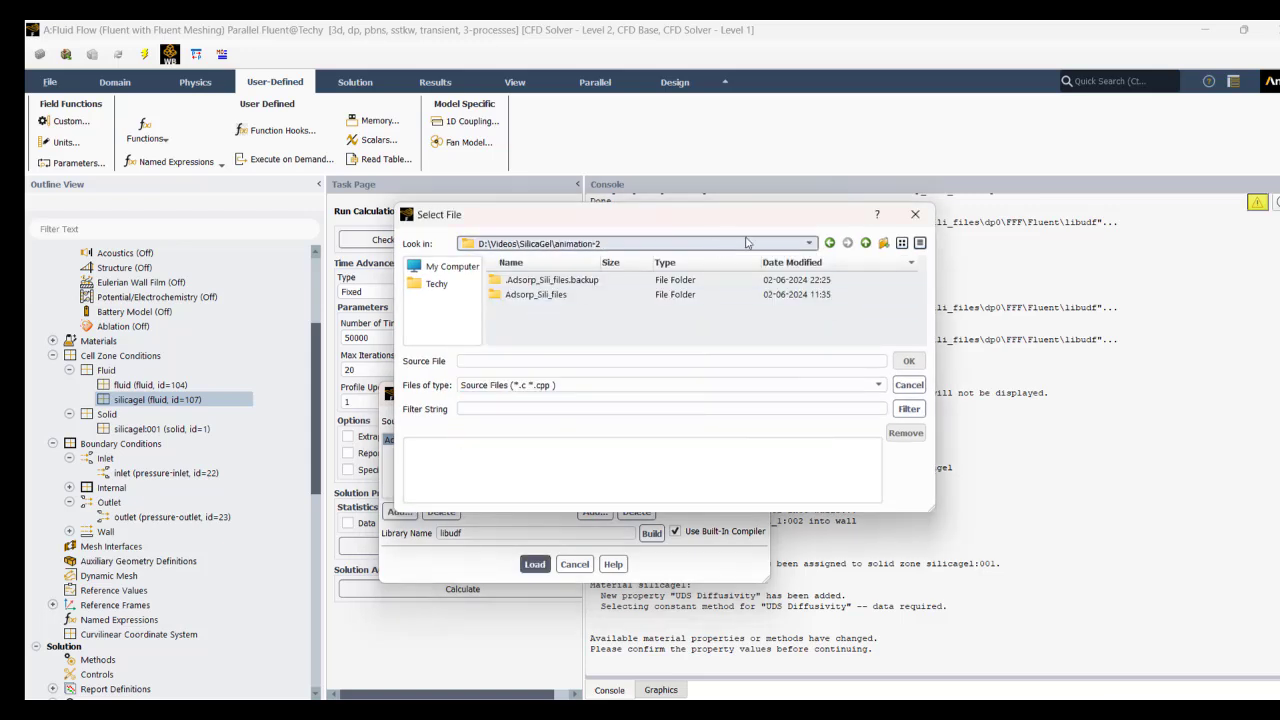
{"action": "double_click", "coordinate": [540, 309]}
{"action": "double_click", "coordinate": [540, 280]}
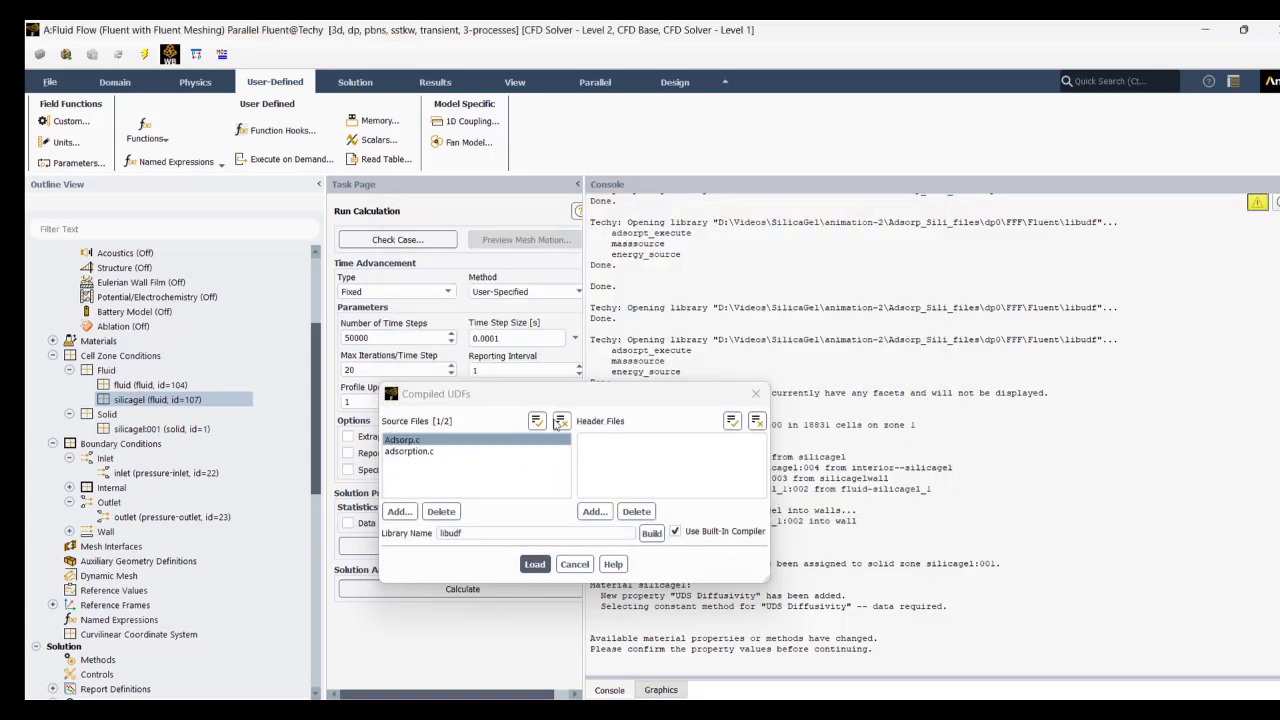
{"action": "left_click", "coordinate": [561, 424]}
{"action": "left_click", "coordinate": [402, 440]}
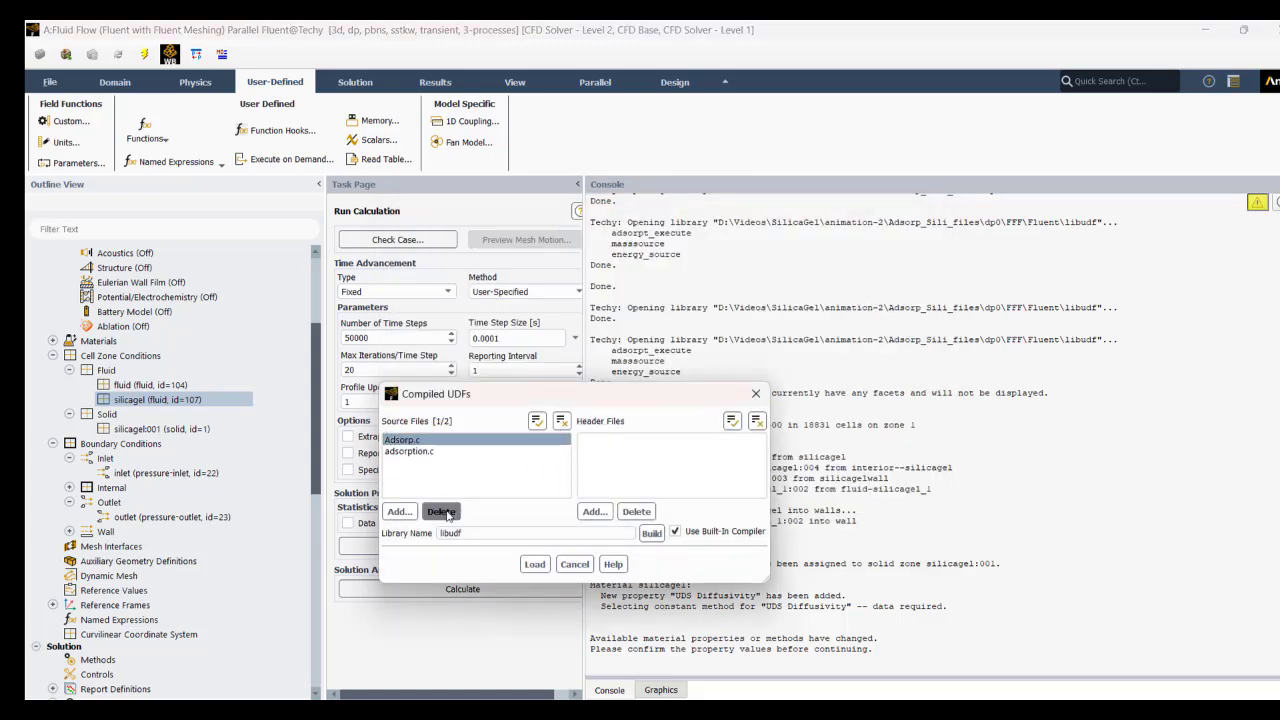
{"action": "left_click", "coordinate": [441, 511]}
- Build the libudf library from adsorption.c with the built-in compiler, accept the source directory notice, and load the library
{"action": "left_click", "coordinate": [407, 440]}
{"action": "left_click", "coordinate": [651, 533]}
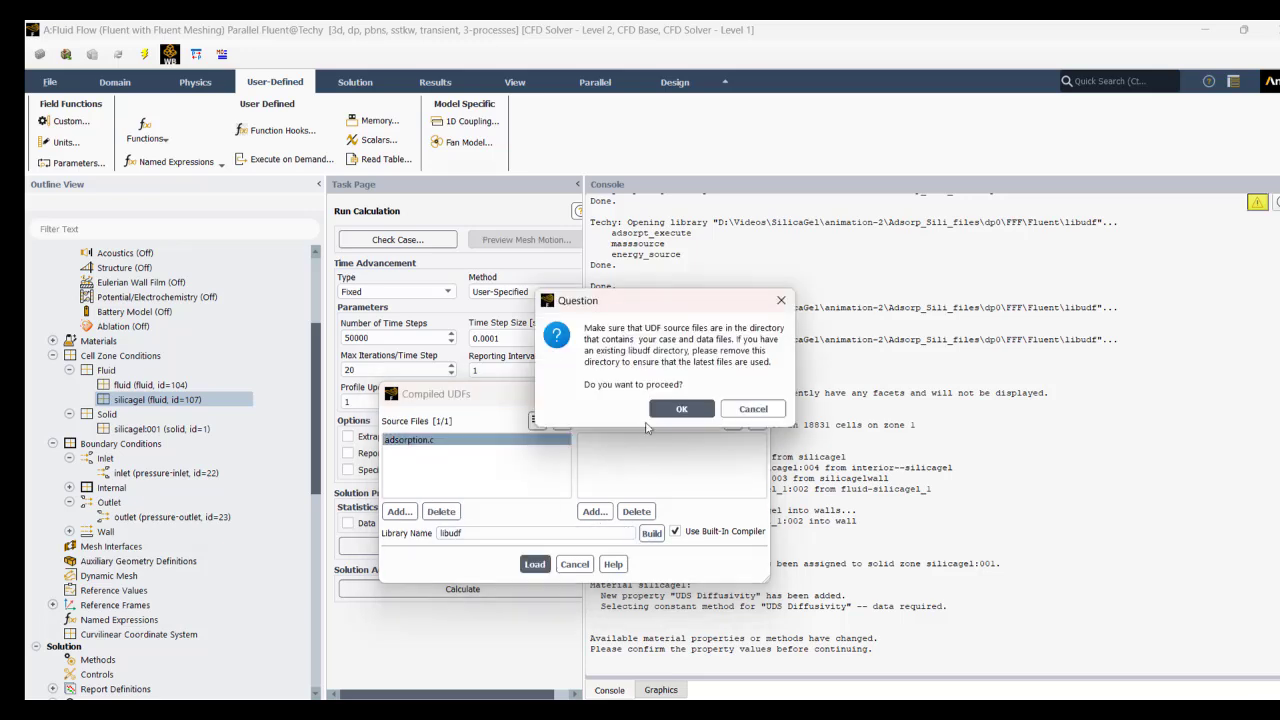
{"action": "key", "text": "Return"}
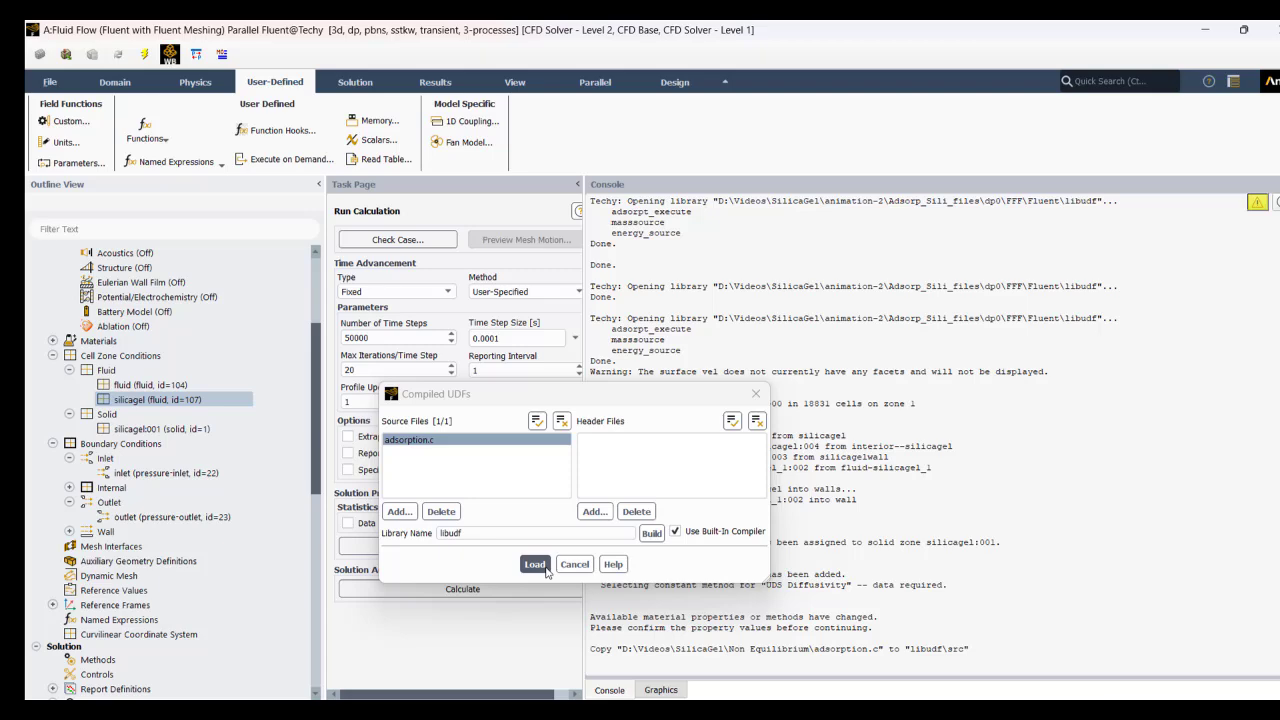
{"action": "left_click", "coordinate": [535, 564]}
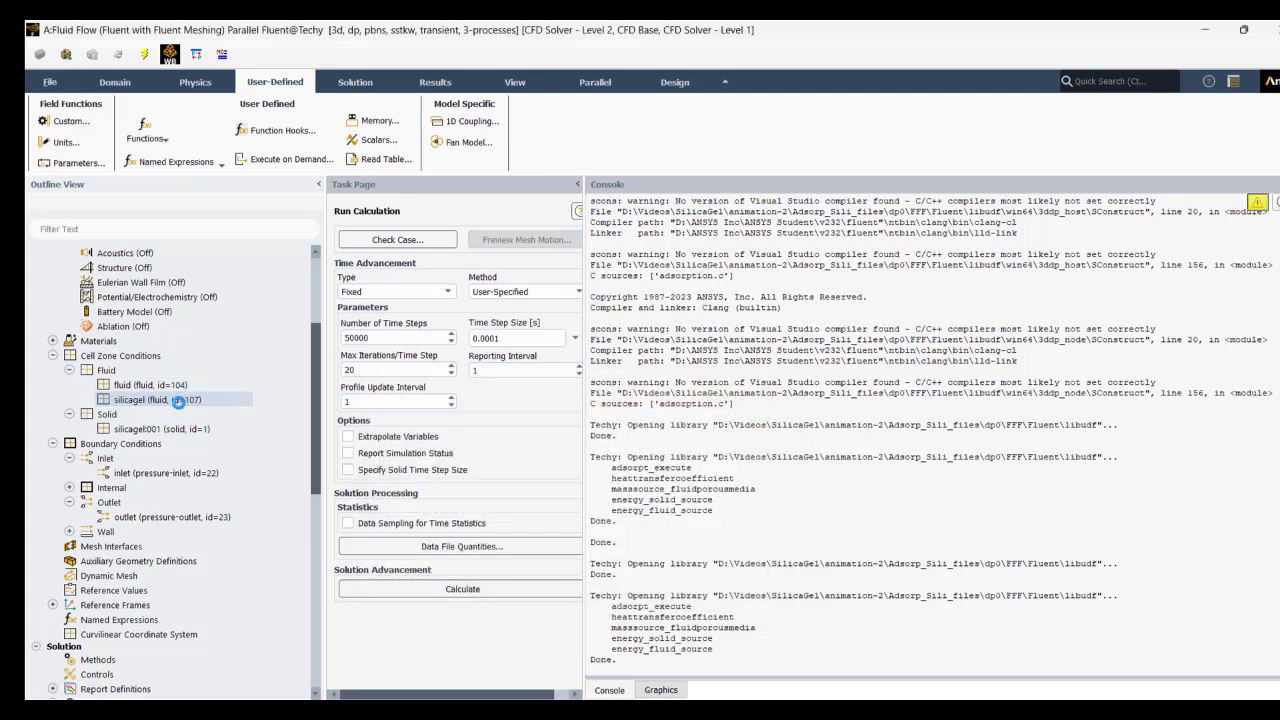
- Set the silicagel fluid zone's interfacial area density to 2720 m⁻¹ and its heat transfer coefficient to udf heattransfercoefficient::libudf
{"action": "double_click", "coordinate": [178, 401]}
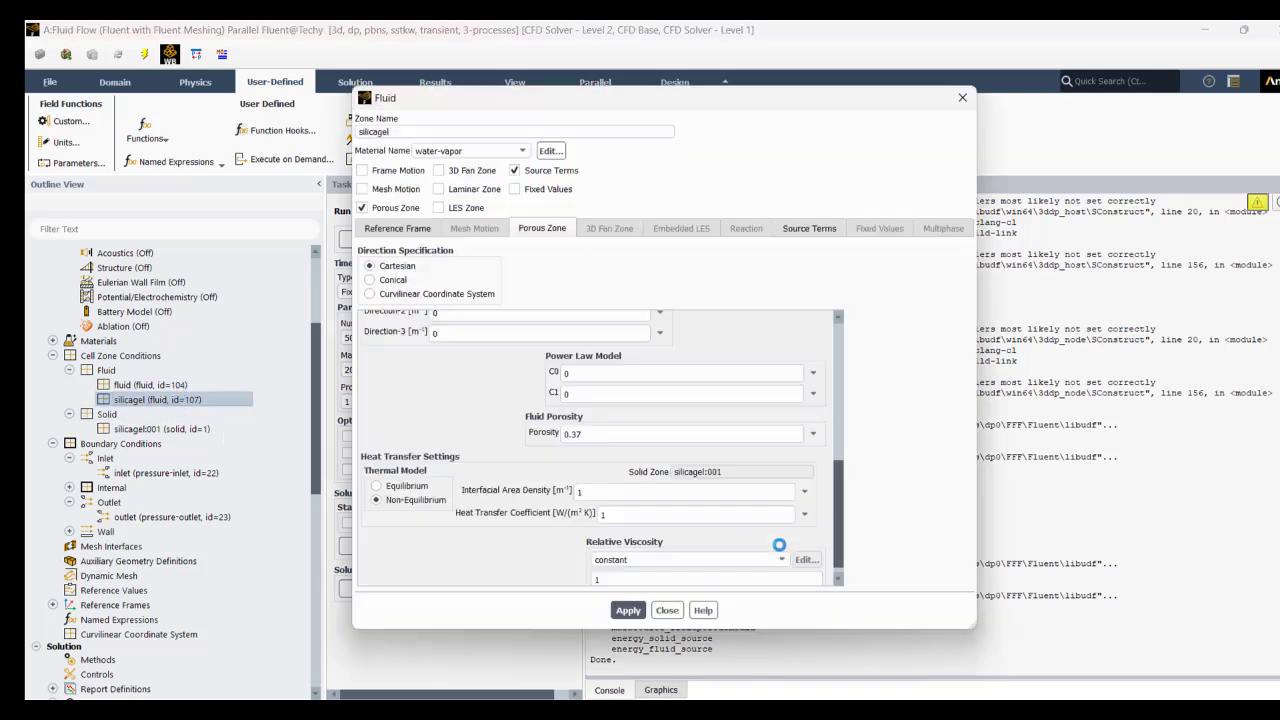
{"action": "left_click", "coordinate": [690, 491]}
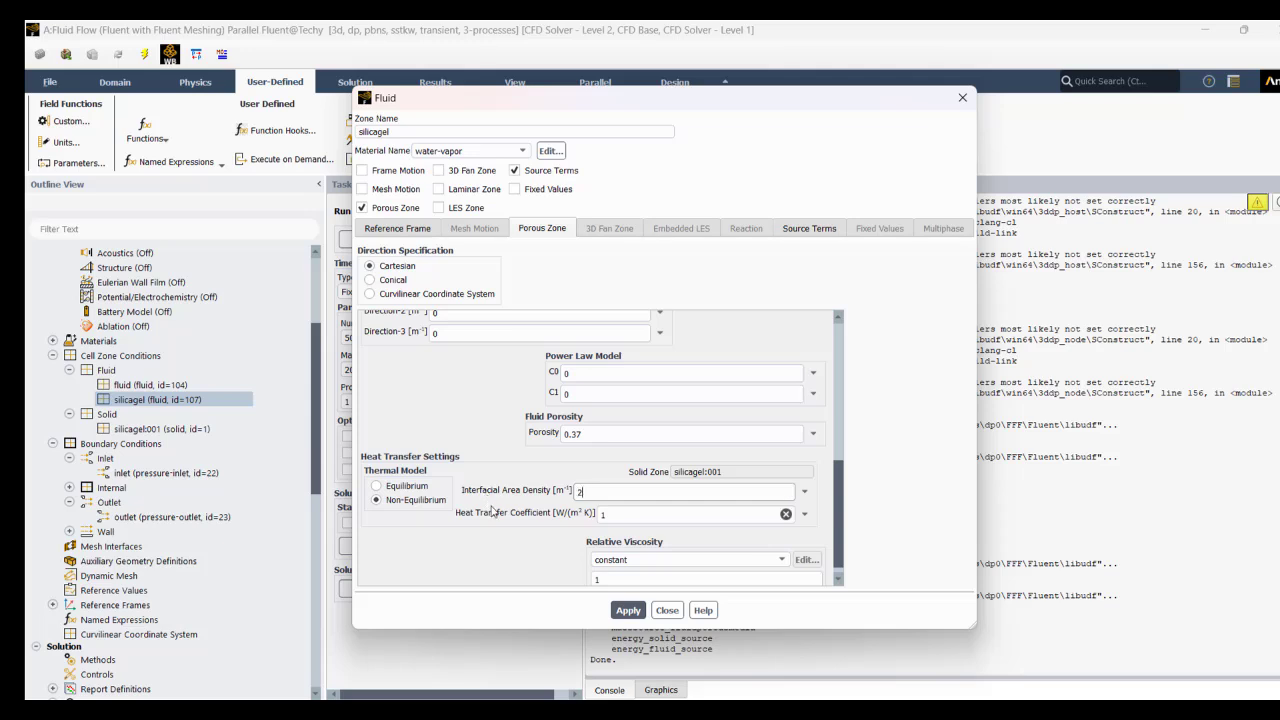
{"action": "type", "text": "2720"}
{"action": "left_click", "coordinate": [630, 511]}
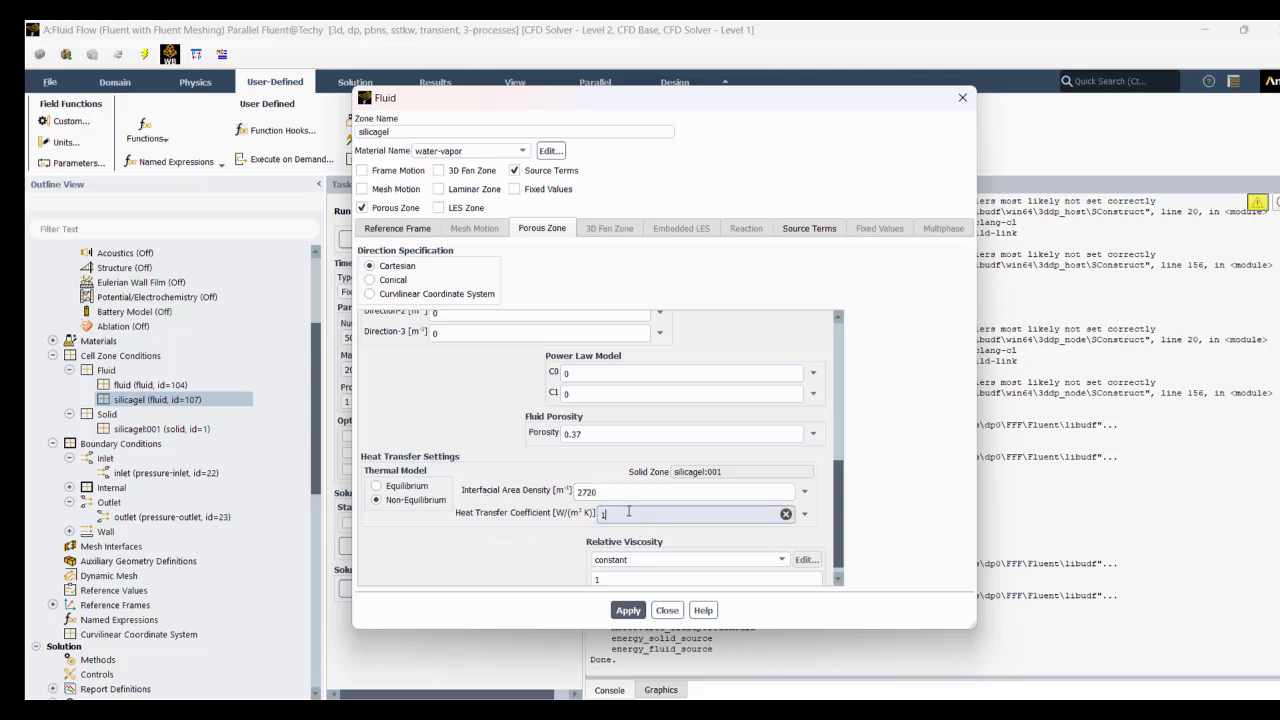
{"action": "left_click", "coordinate": [804, 514]}
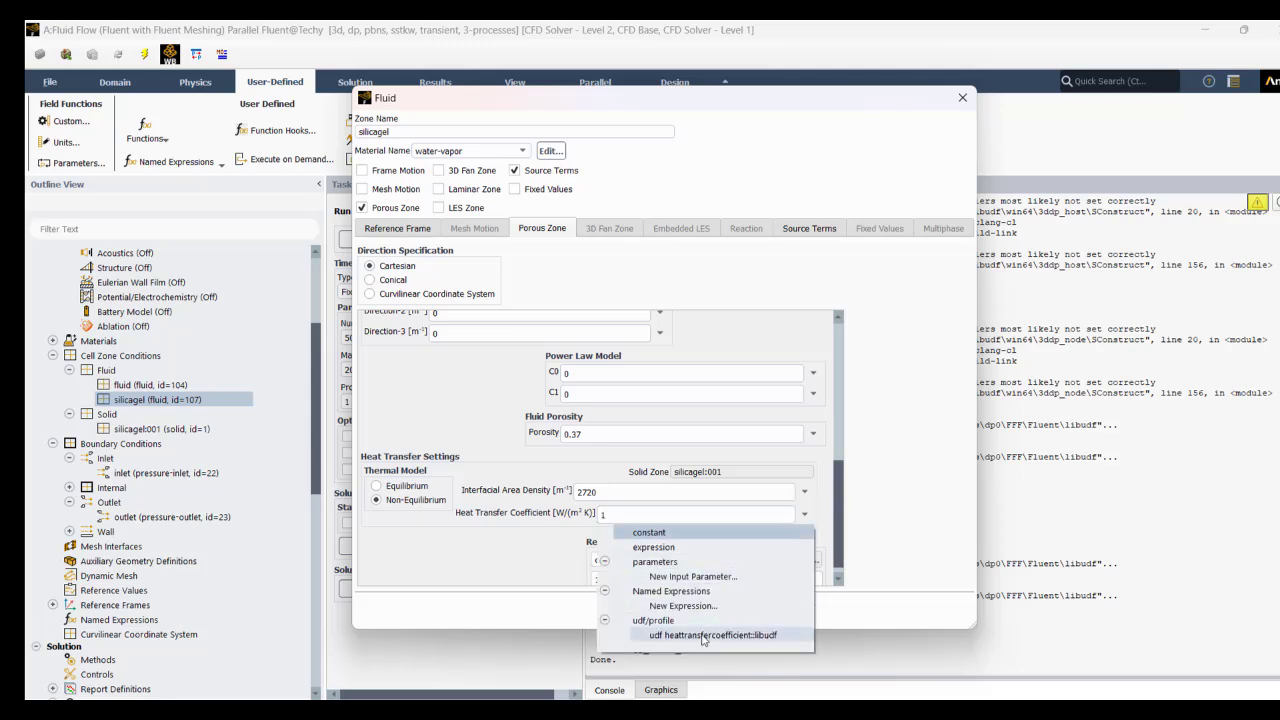
{"action": "left_click", "coordinate": [700, 632]}
- Check the silicagel porous zone's viscous resistance values in all three directions
{"action": "scroll", "coordinate": [600, 471], "scroll_direction": "up", "scroll_amount": 5}
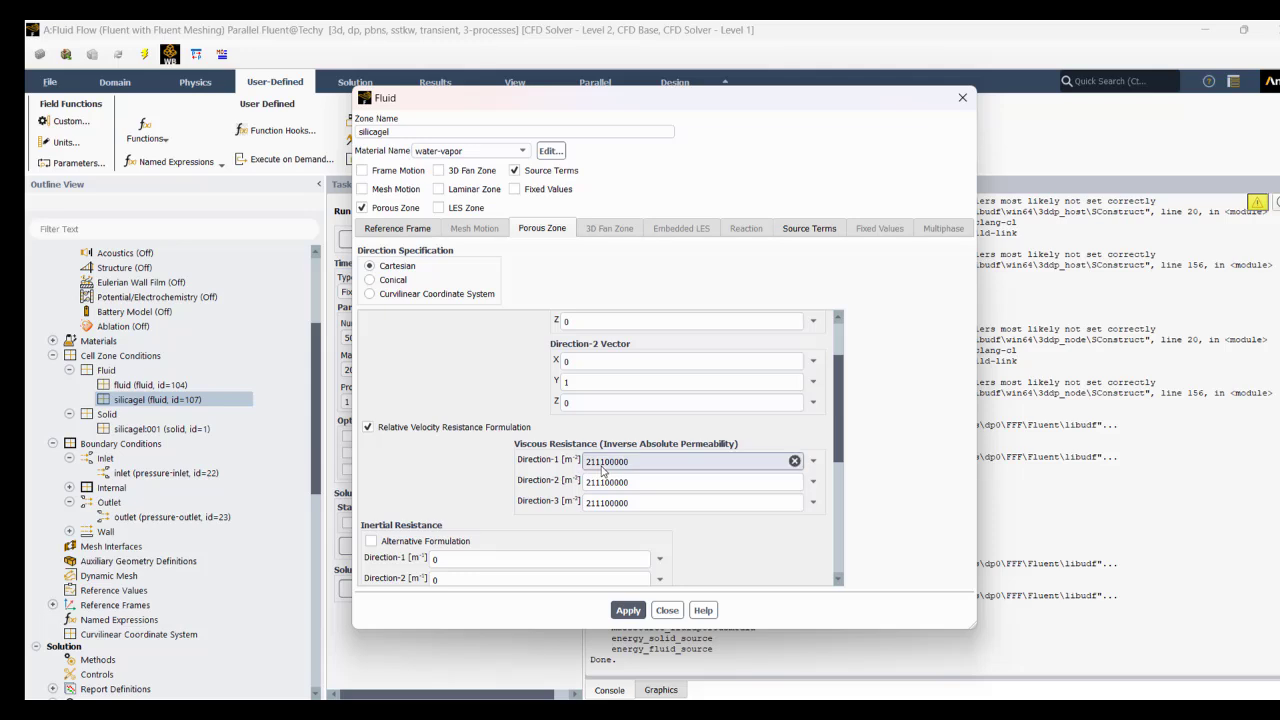
{"action": "double_click", "coordinate": [637, 455]}
{"action": "key", "text": "Tab"}
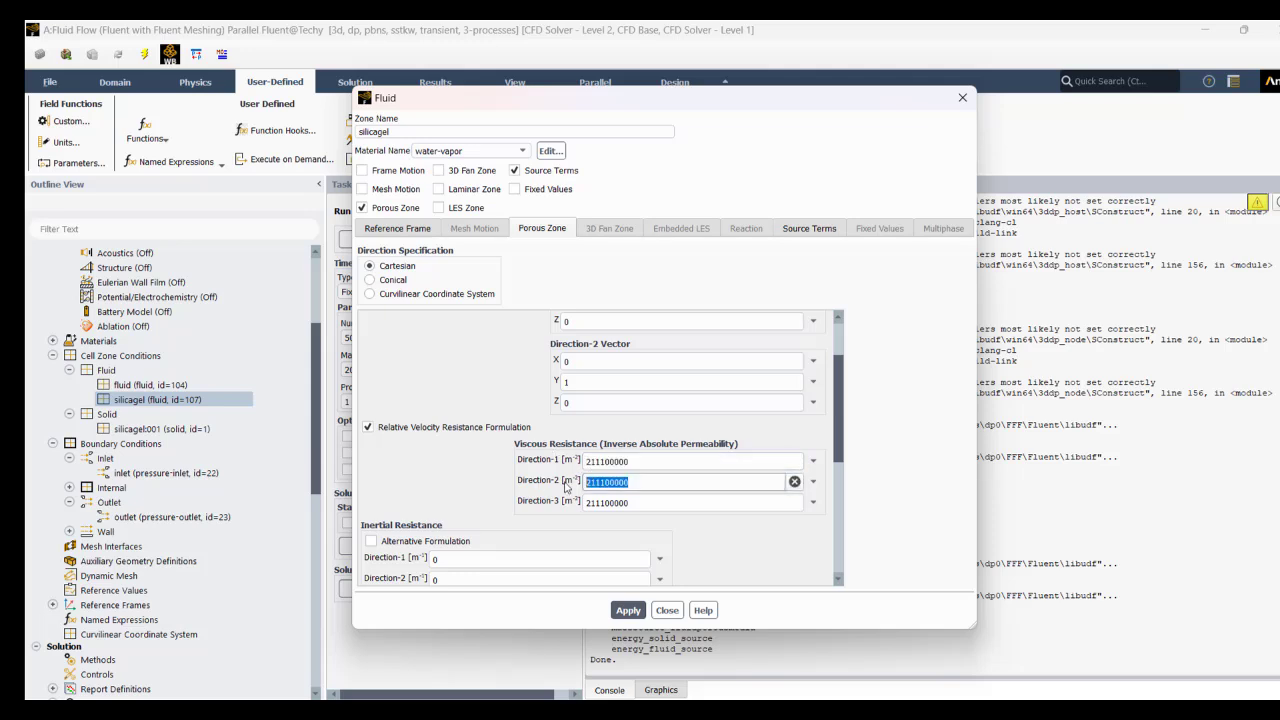
{"action": "key", "text": "Tab"}
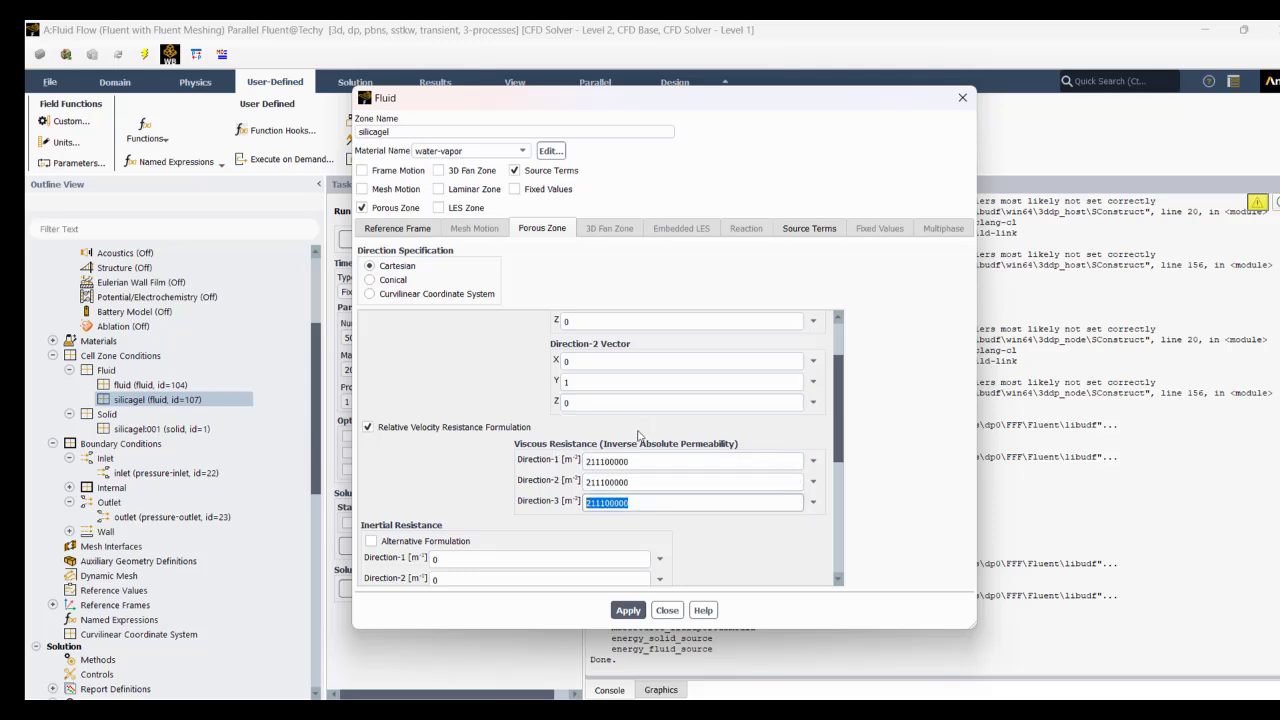
{"action": "scroll", "coordinate": [640, 446], "scroll_direction": "up", "scroll_amount": 2}
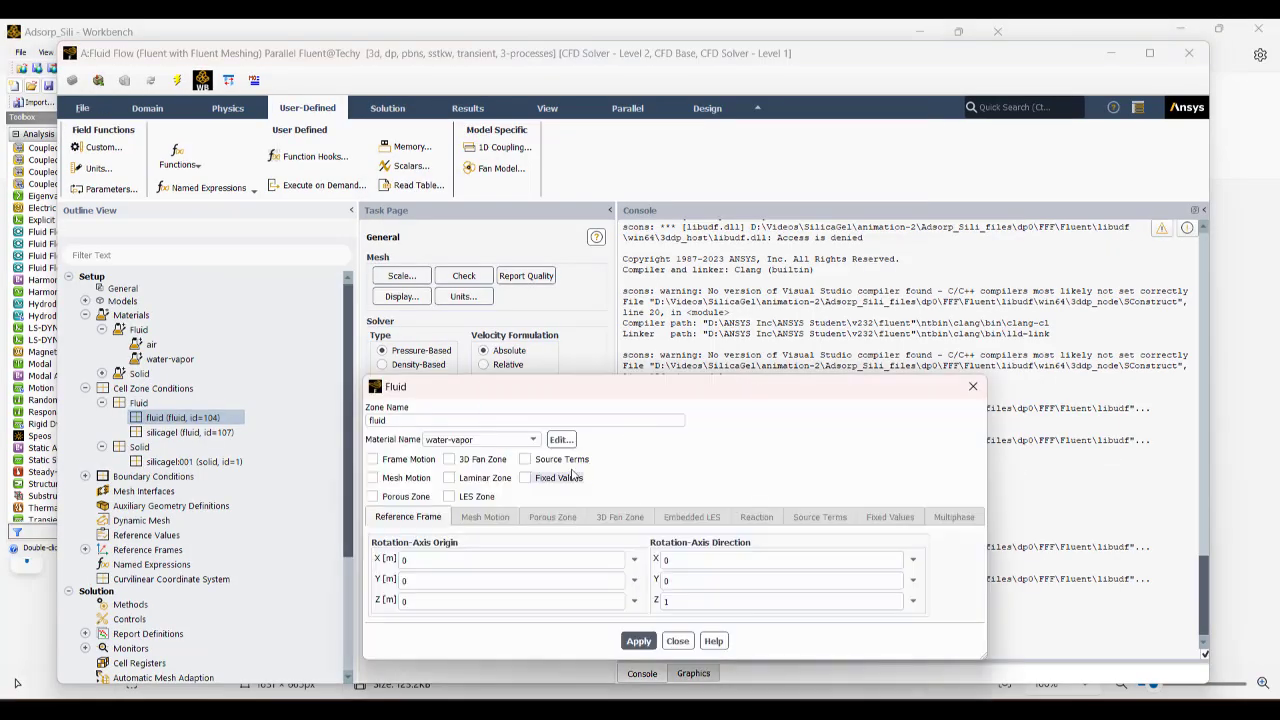
- Close the fluid zone settings, assign udf masssource_fluidporousmedia::libudf as the silicagel fluid zone's mass source, and apply it
{"action": "left_click", "coordinate": [972, 390]}
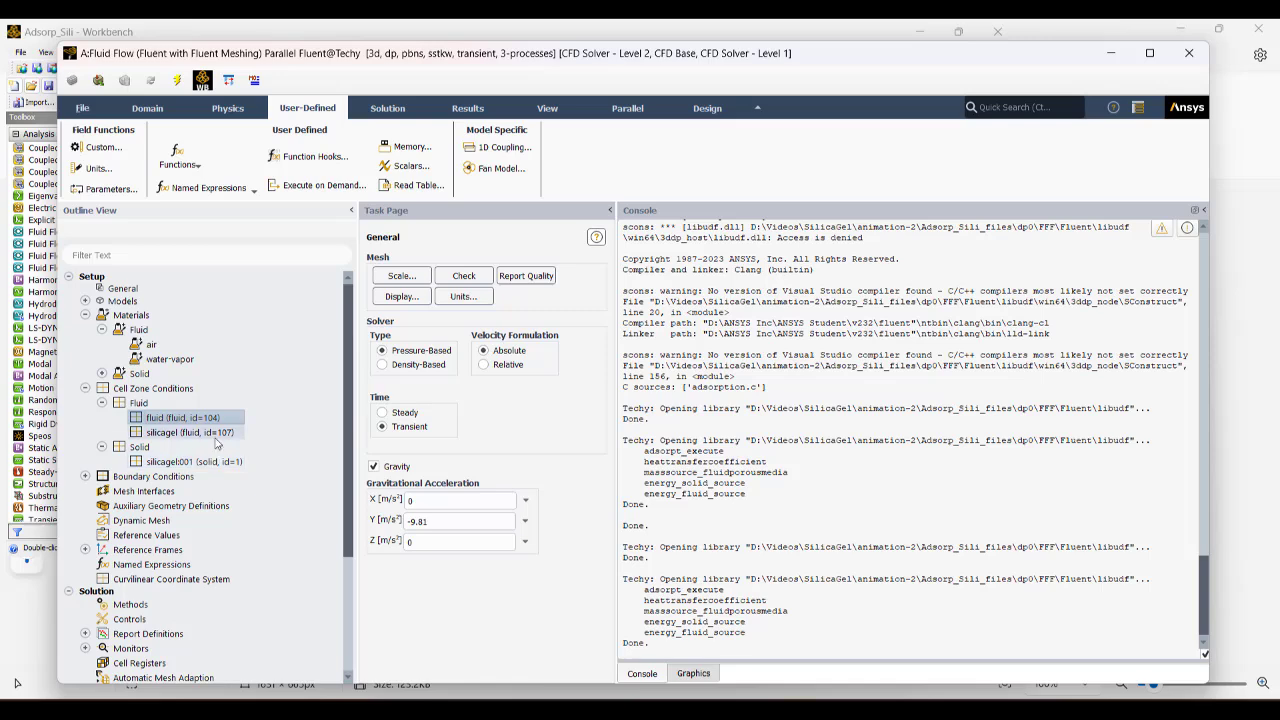
{"action": "double_click", "coordinate": [190, 432]}
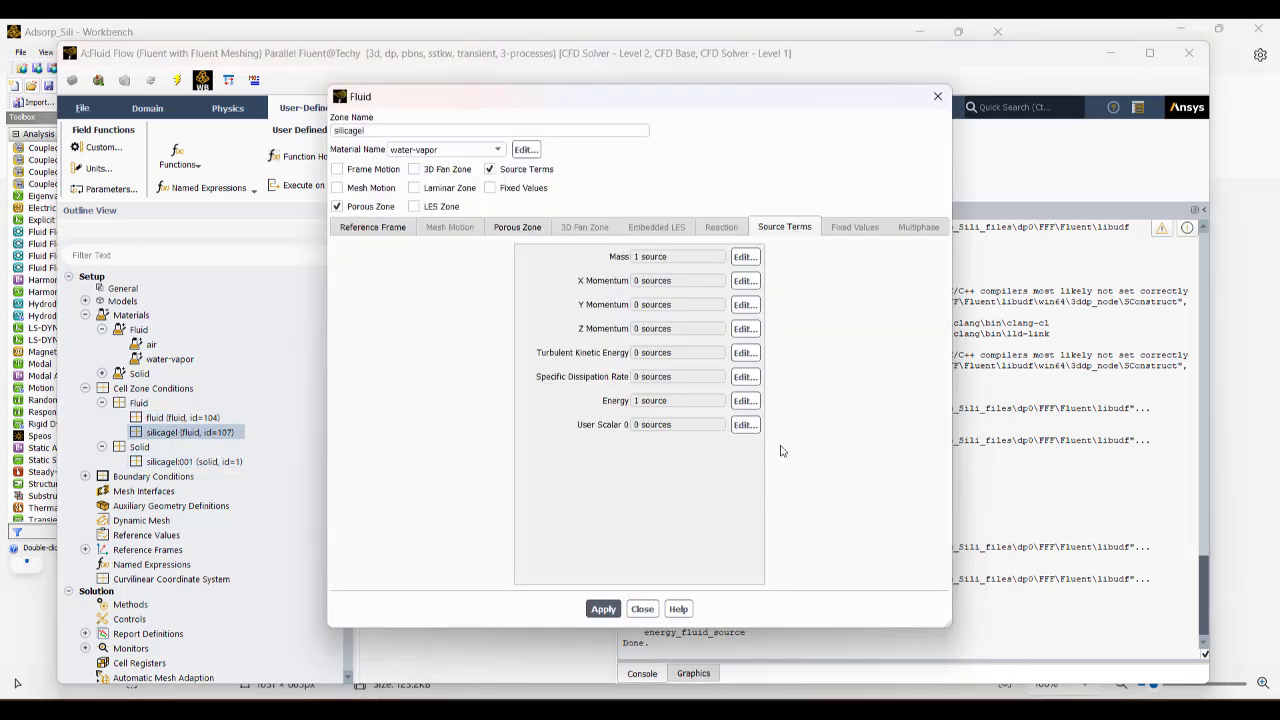
{"action": "left_click", "coordinate": [745, 257]}
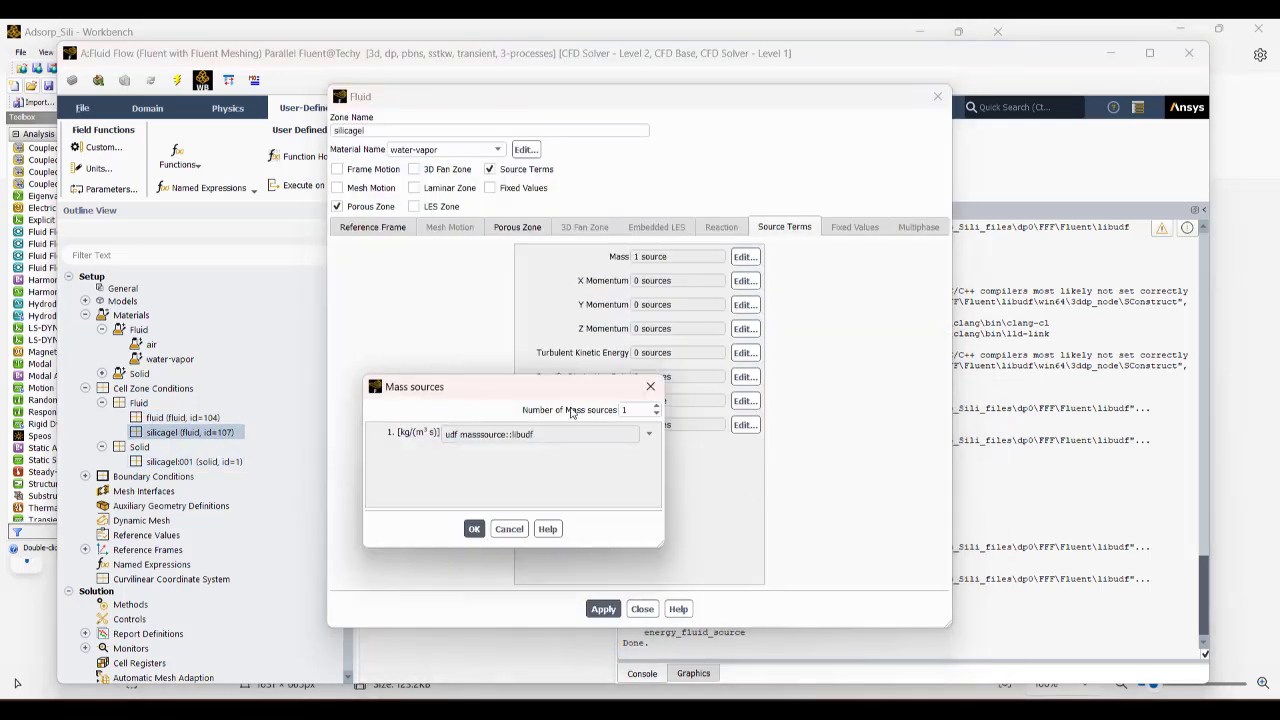
{"action": "left_click", "coordinate": [646, 432]}
{"action": "scroll", "coordinate": [575, 545], "scroll_direction": "down", "scroll_amount": 2}
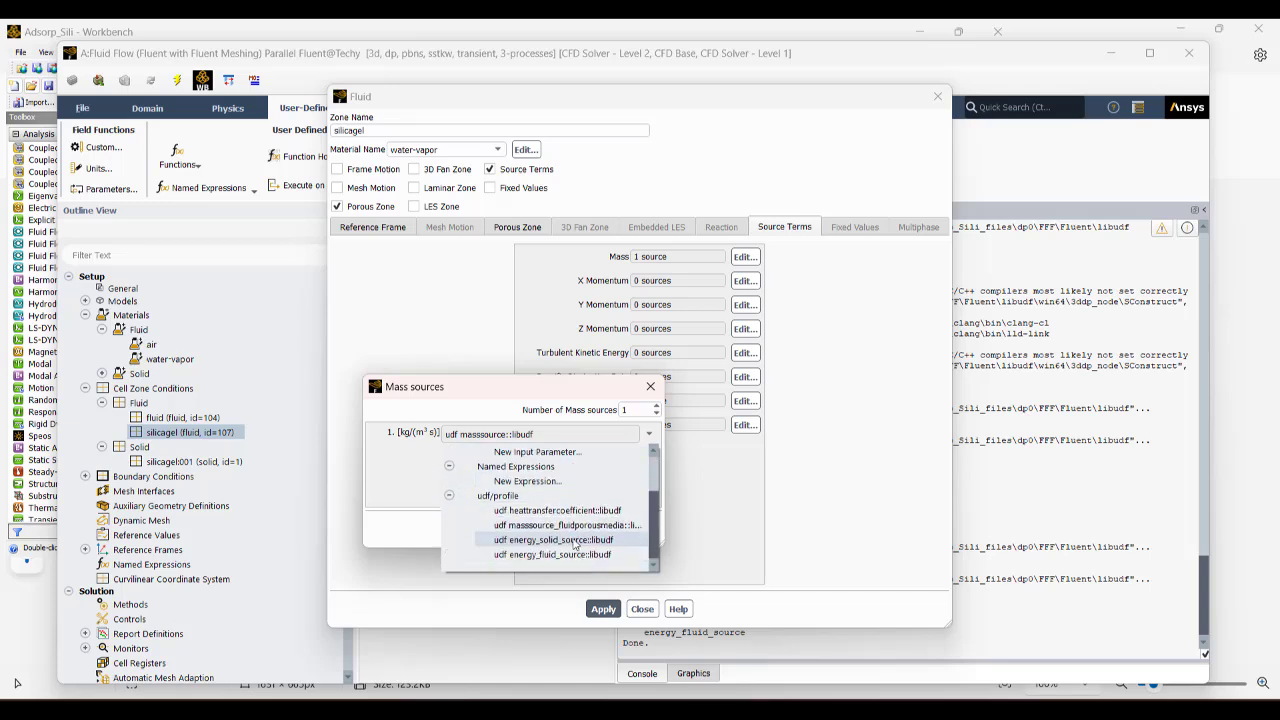
{"action": "left_click", "coordinate": [553, 526]}
{"action": "left_click", "coordinate": [470, 526]}
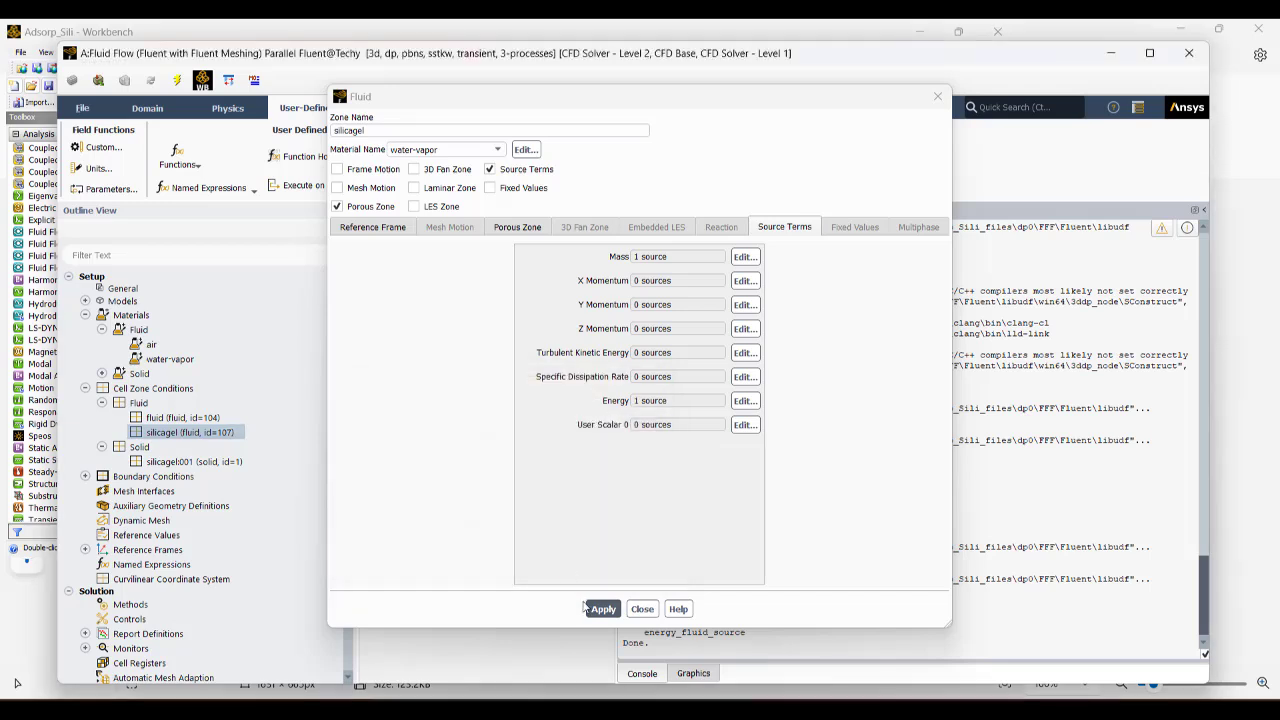
{"action": "left_click", "coordinate": [603, 608]}
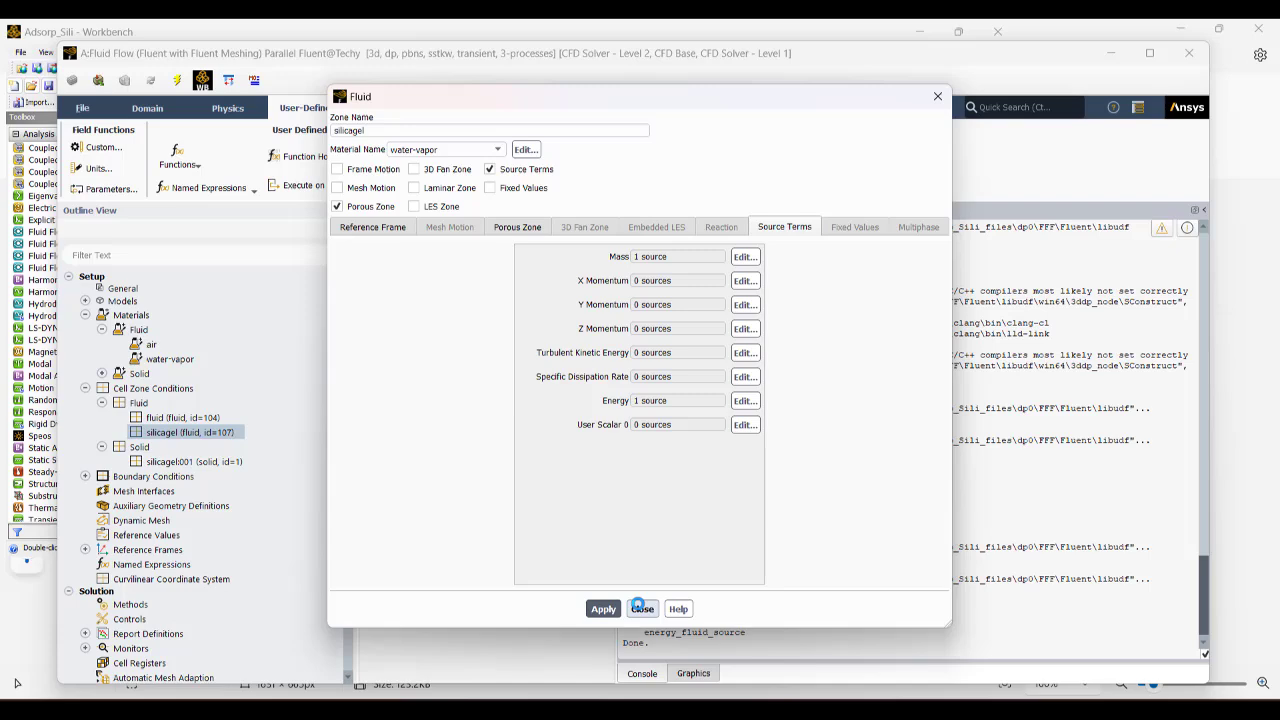
{"action": "left_click", "coordinate": [641, 608]}
- Initialize the solution using standard initialization
{"action": "scroll", "coordinate": [120, 535], "scroll_direction": "down", "scroll_amount": 4}
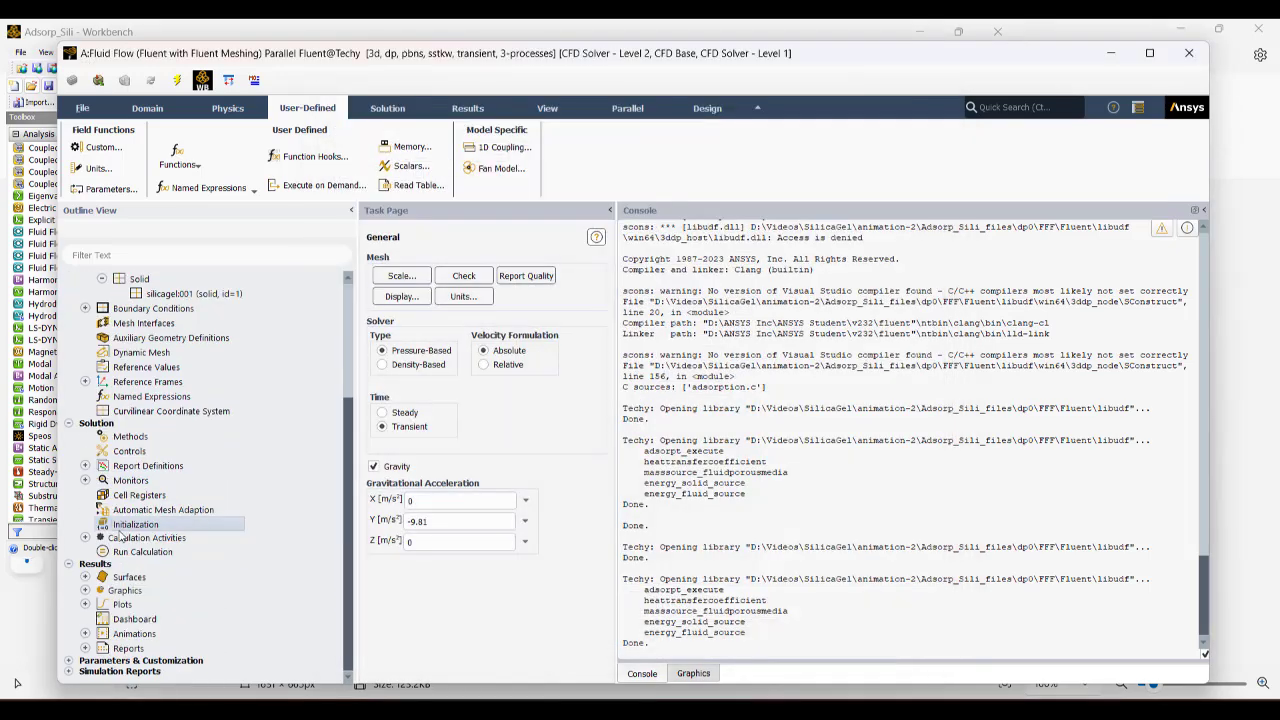
{"action": "left_click", "coordinate": [135, 524]}
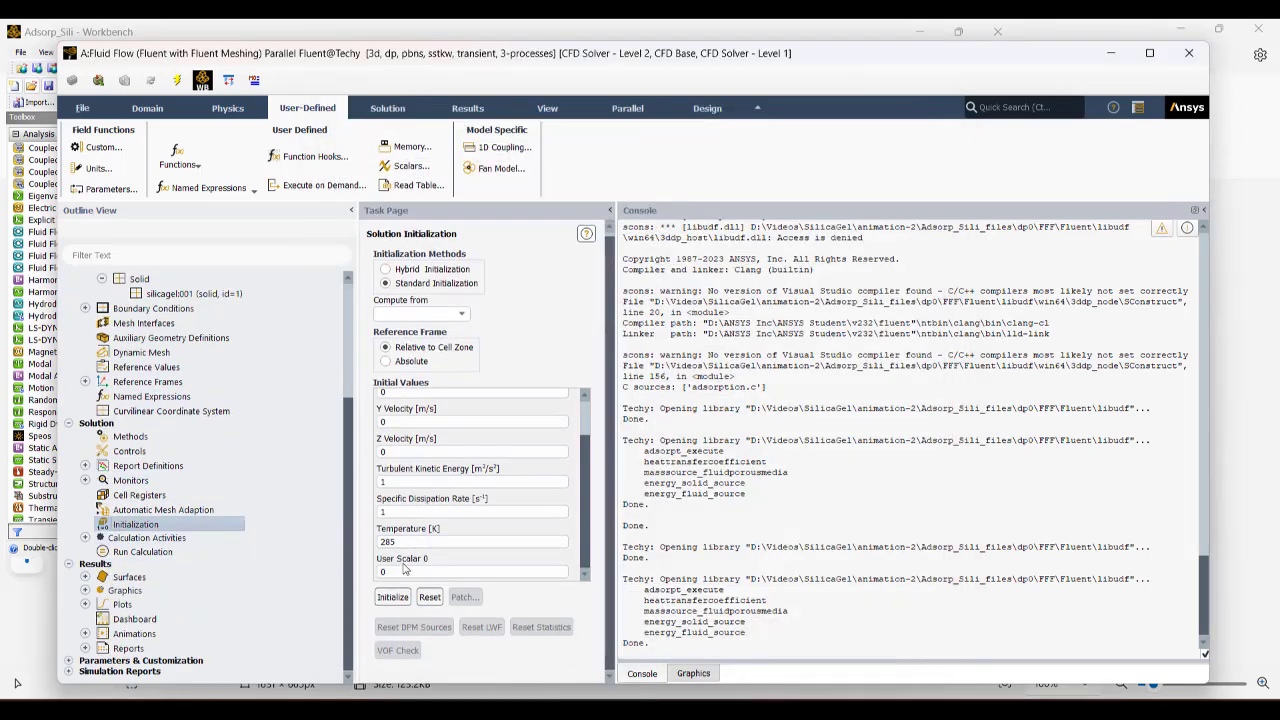
{"action": "left_click", "coordinate": [403, 598]}
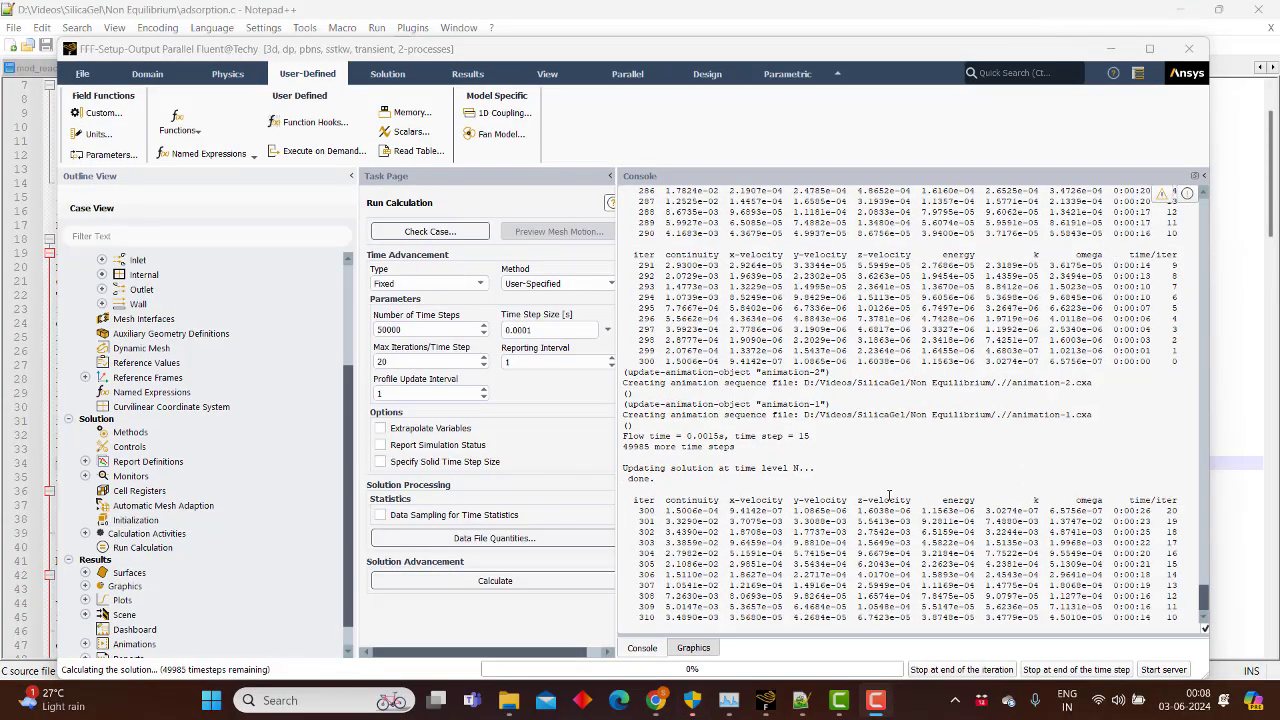
- Stop the calculation at the end of the time step and display contour-1 of user-defined Scalar-0 on plane-5 with its computed range
{"action": "left_click", "coordinate": [1076, 669]}
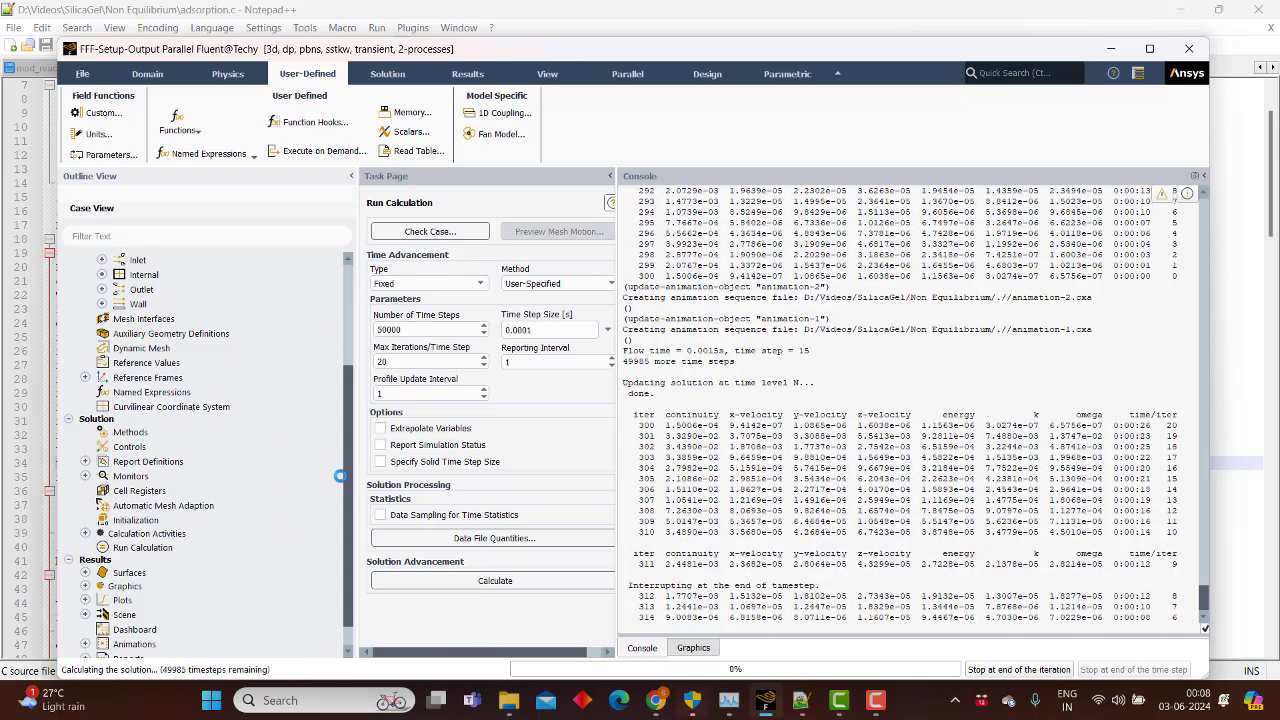
{"action": "scroll", "coordinate": [344, 473], "scroll_direction": "down", "scroll_amount": 1}
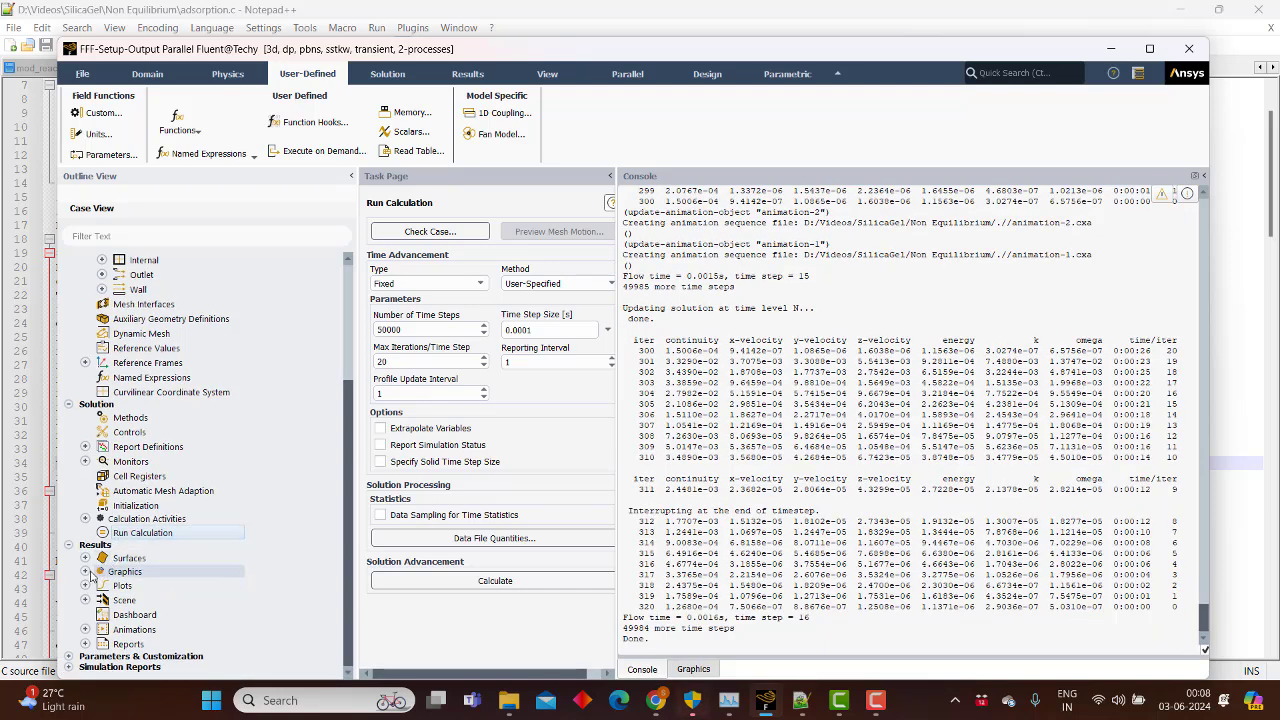
{"action": "left_click", "coordinate": [86, 571]}
{"action": "left_click", "coordinate": [102, 600]}
{"action": "left_click", "coordinate": [164, 647]}
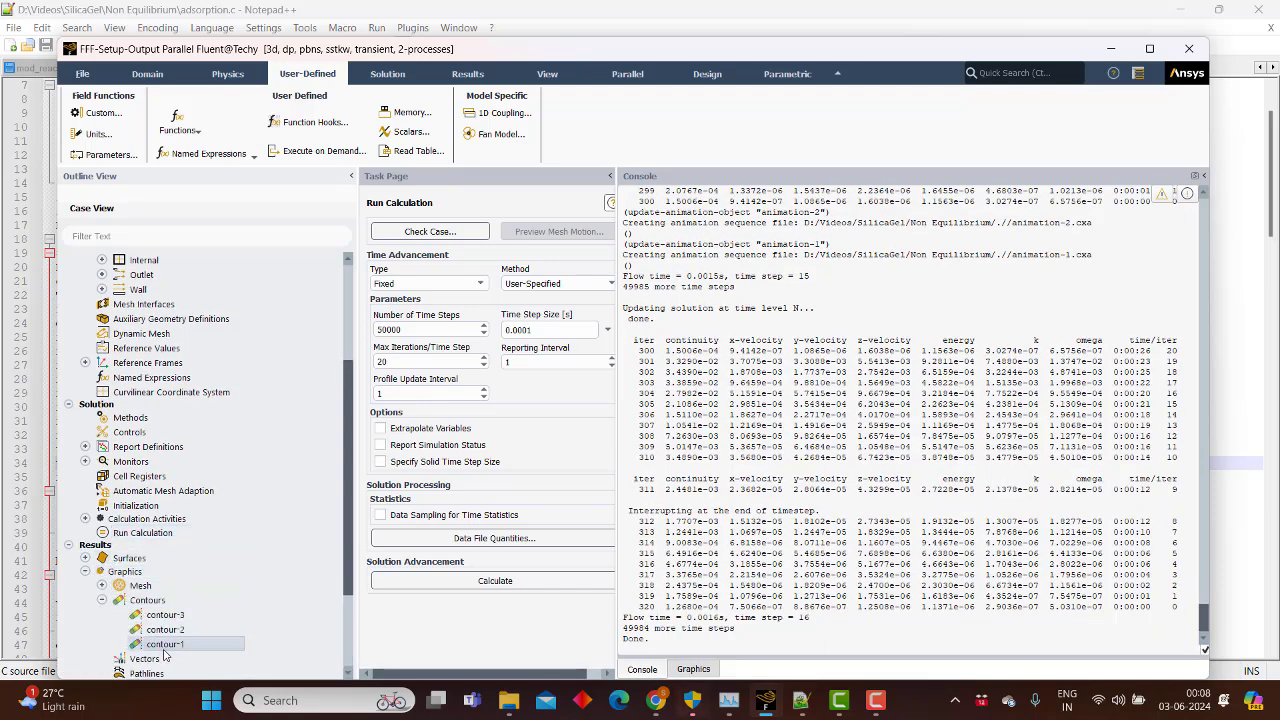
{"action": "double_click", "coordinate": [168, 646]}
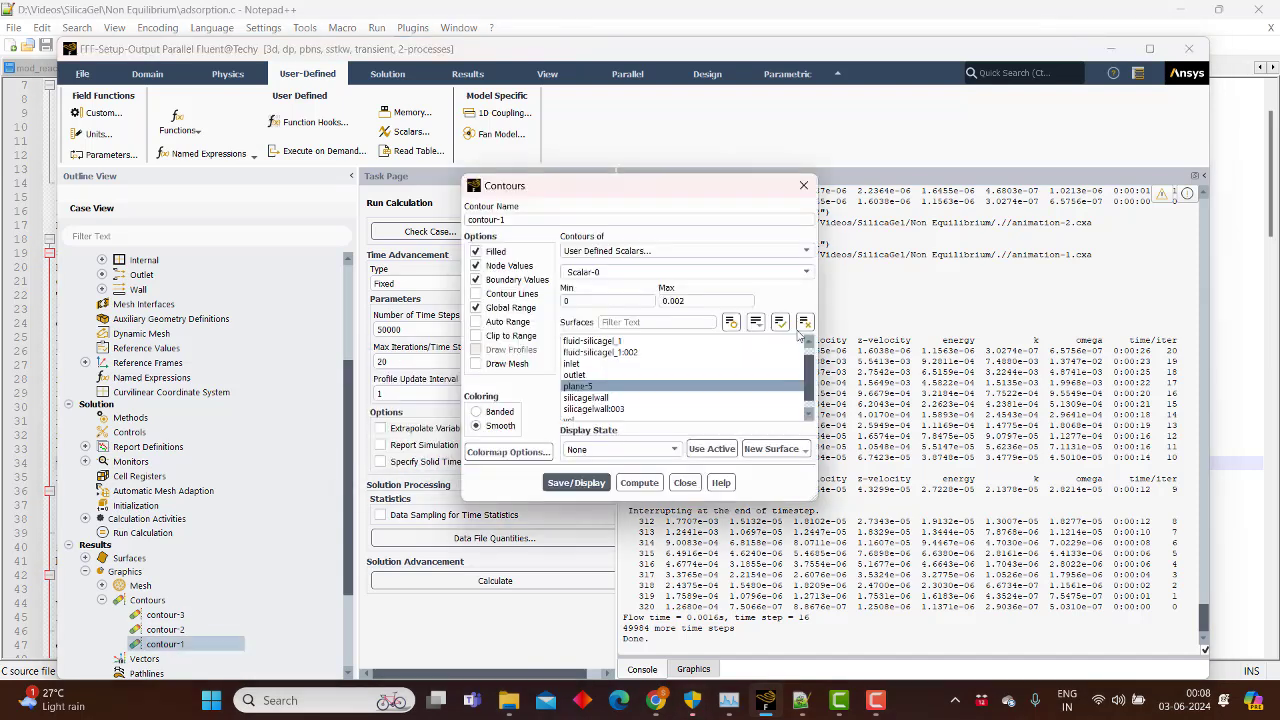
{"action": "left_click", "coordinate": [640, 484]}
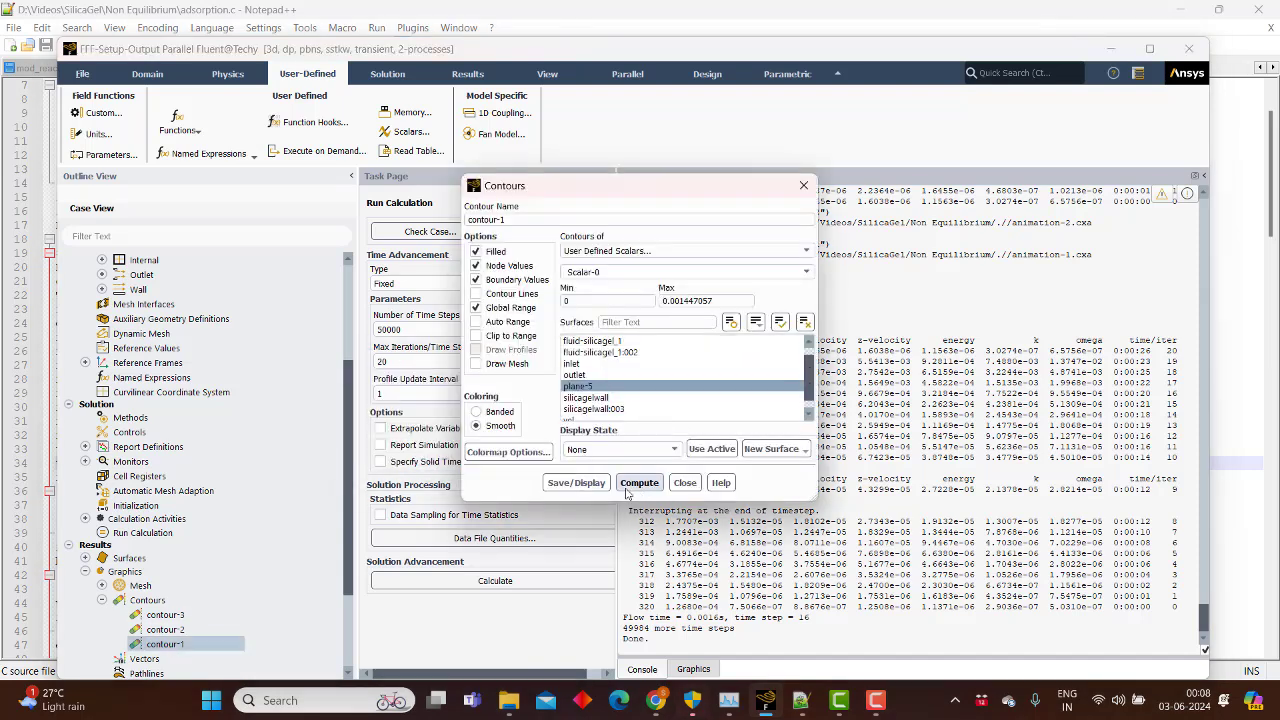
{"action": "left_click", "coordinate": [575, 487]}
{"action": "left_click", "coordinate": [700, 667]}
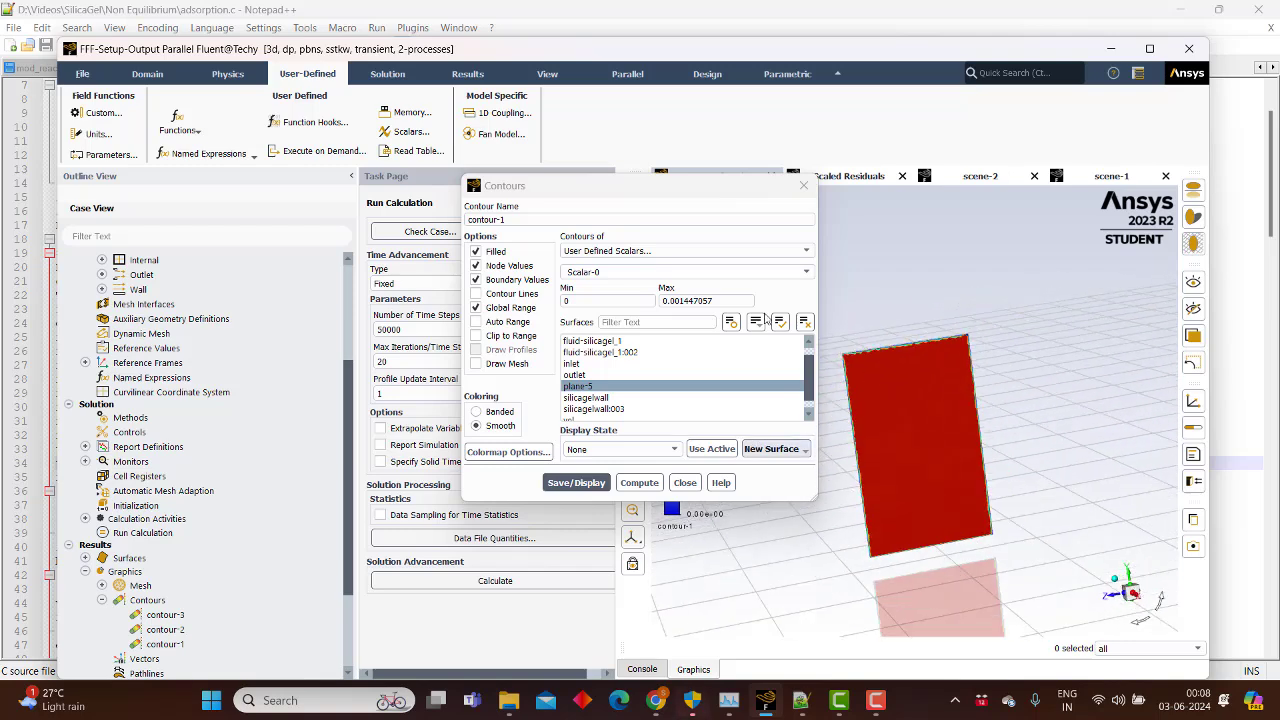
- Change contour-1 to static temperature, compute its range, and display it on plane-5 to inspect the silica gel region
{"action": "left_click", "coordinate": [680, 250]}
{"action": "left_click", "coordinate": [600, 298]}
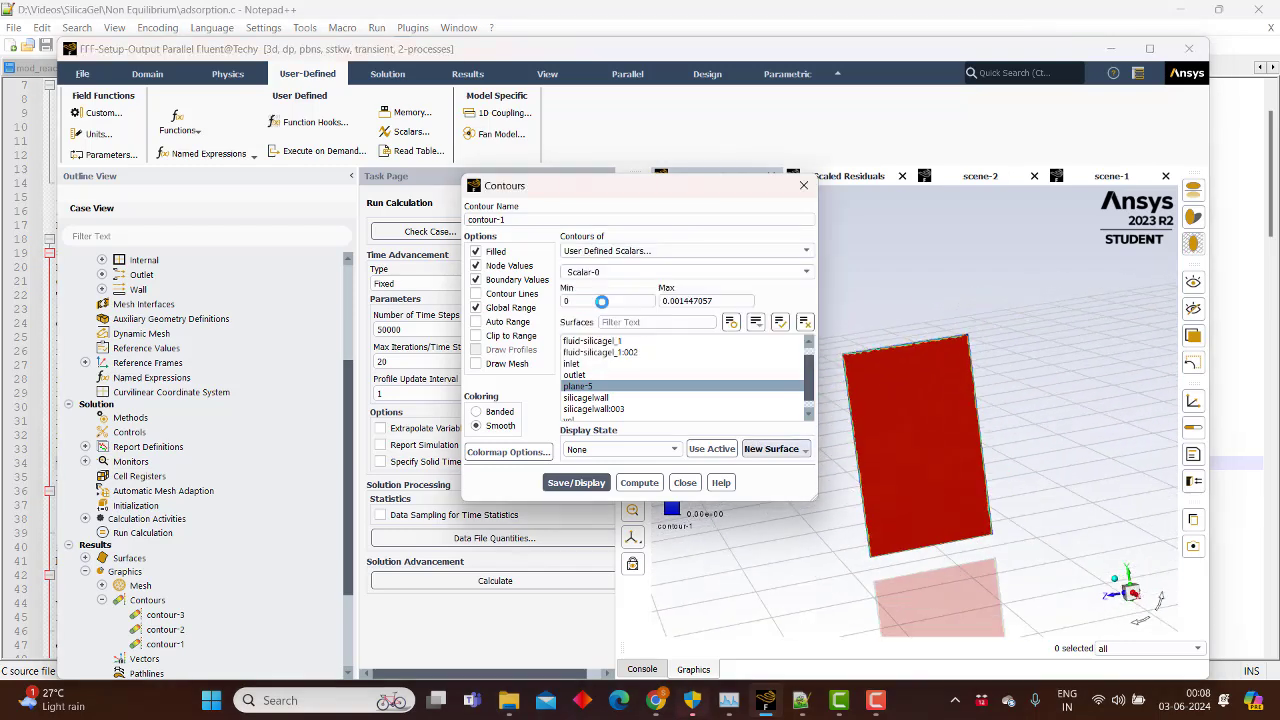
{"action": "left_click", "coordinate": [639, 483]}
{"action": "left_click", "coordinate": [604, 483]}
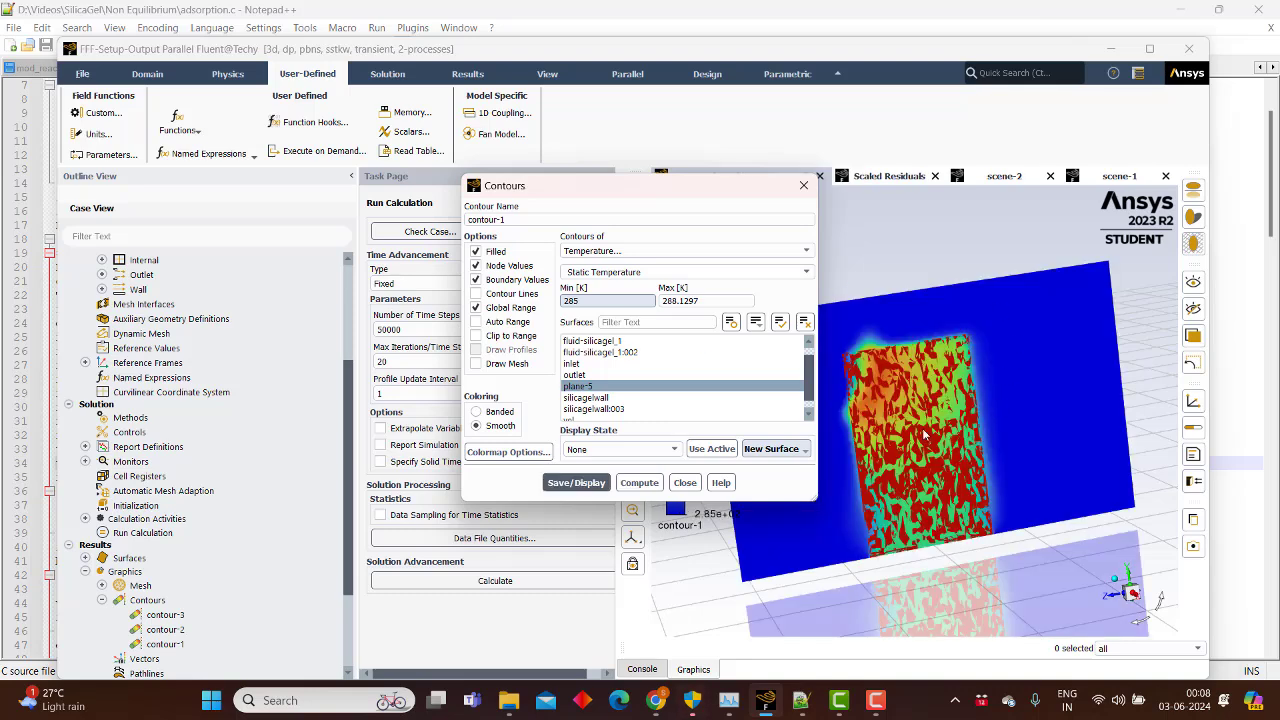
{"action": "scroll", "coordinate": [916, 428], "scroll_direction": "up", "scroll_amount": 5}
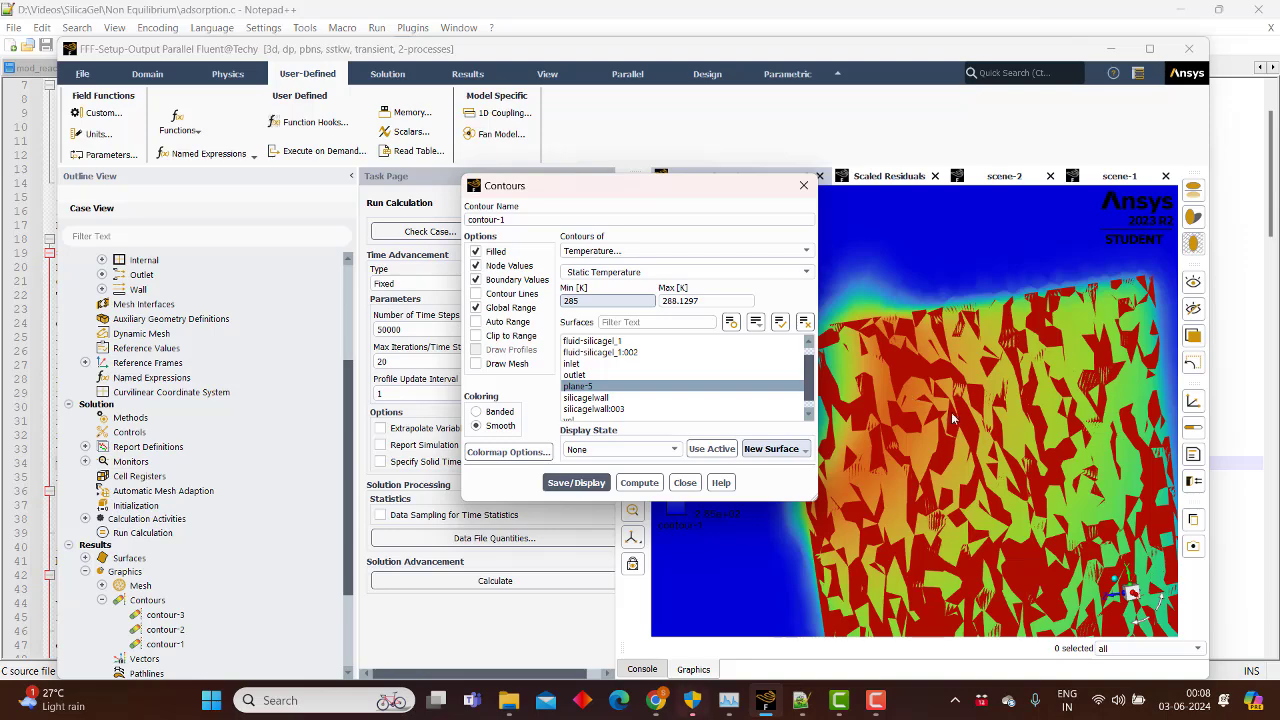
- Inspect the full static temperature contour on plane-5 and its maximum value, then close the contour-1 settings
{"action": "left_click", "coordinate": [587, 189]}
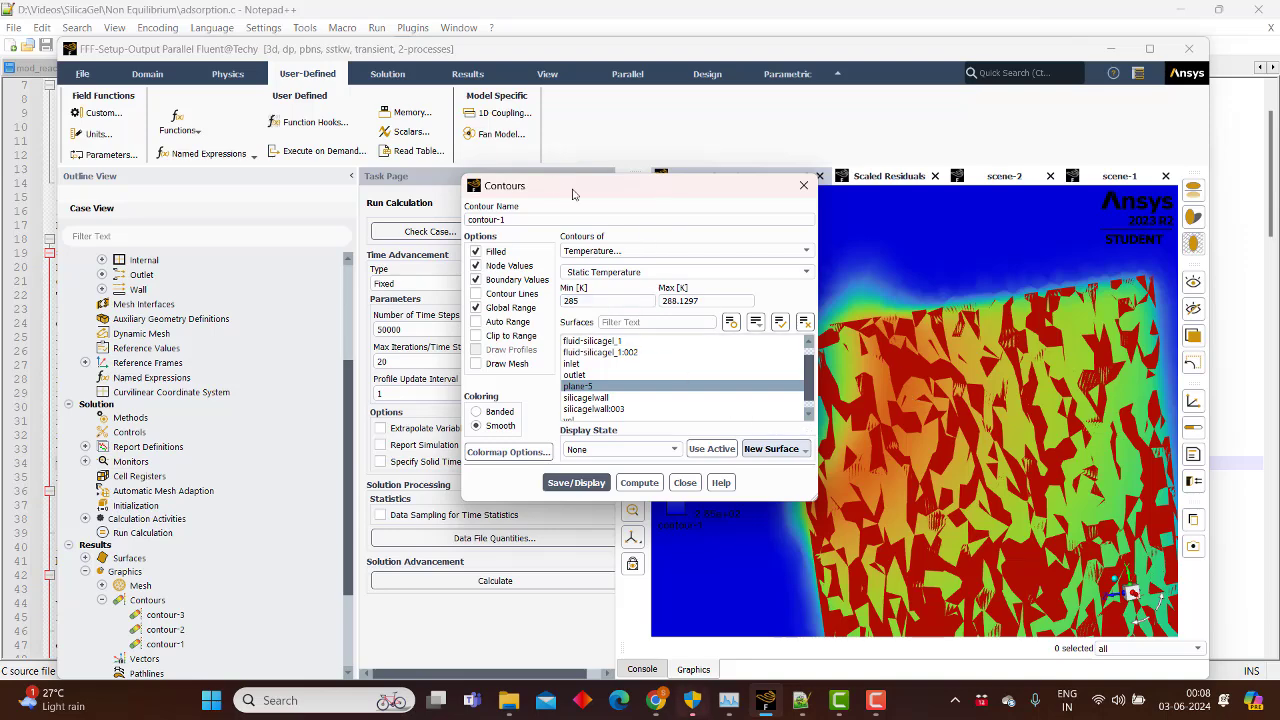
{"action": "left_click_drag", "start_coordinate": [573, 193], "coordinate": [407, 203]}
{"action": "scroll", "coordinate": [988, 440], "scroll_direction": "down", "scroll_amount": 5}
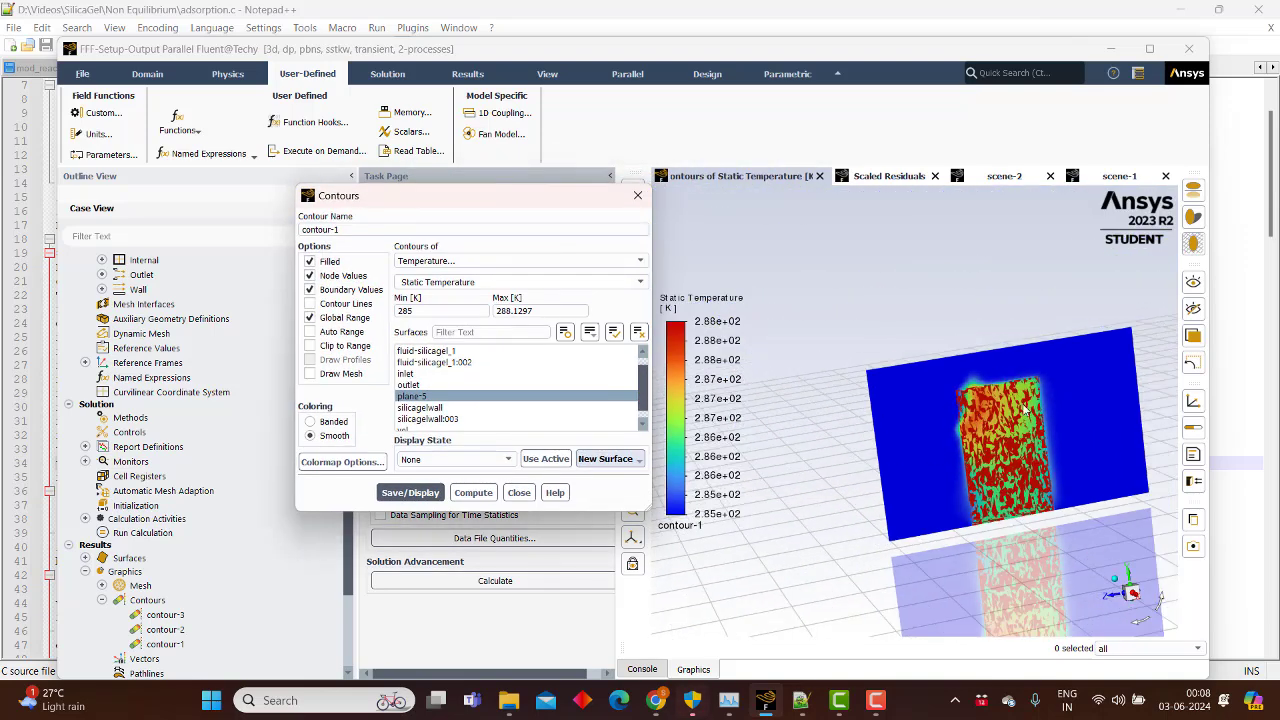
{"action": "double_click", "coordinate": [515, 310]}
{"action": "left_click", "coordinate": [519, 492]}
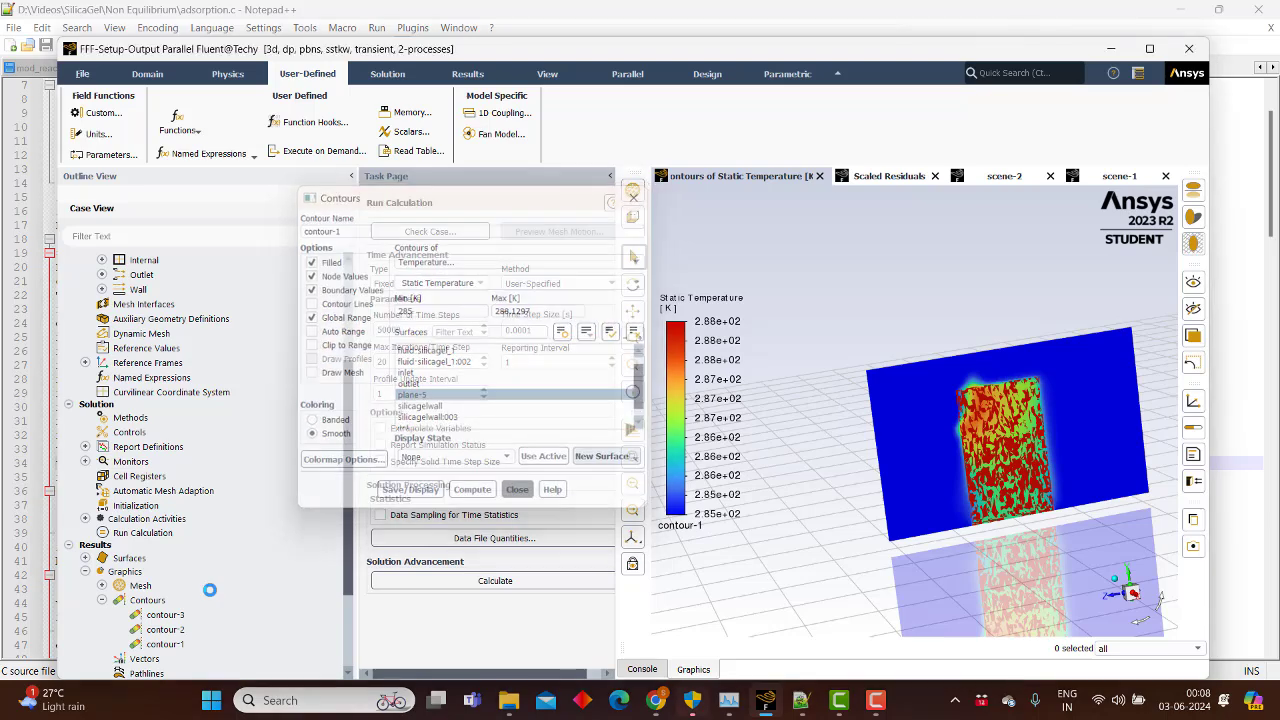
- Compute the volume-average static temperature of the silicagel:001 cell zone with a volume integral report
{"action": "scroll", "coordinate": [130, 625], "scroll_direction": "down", "scroll_amount": 3}
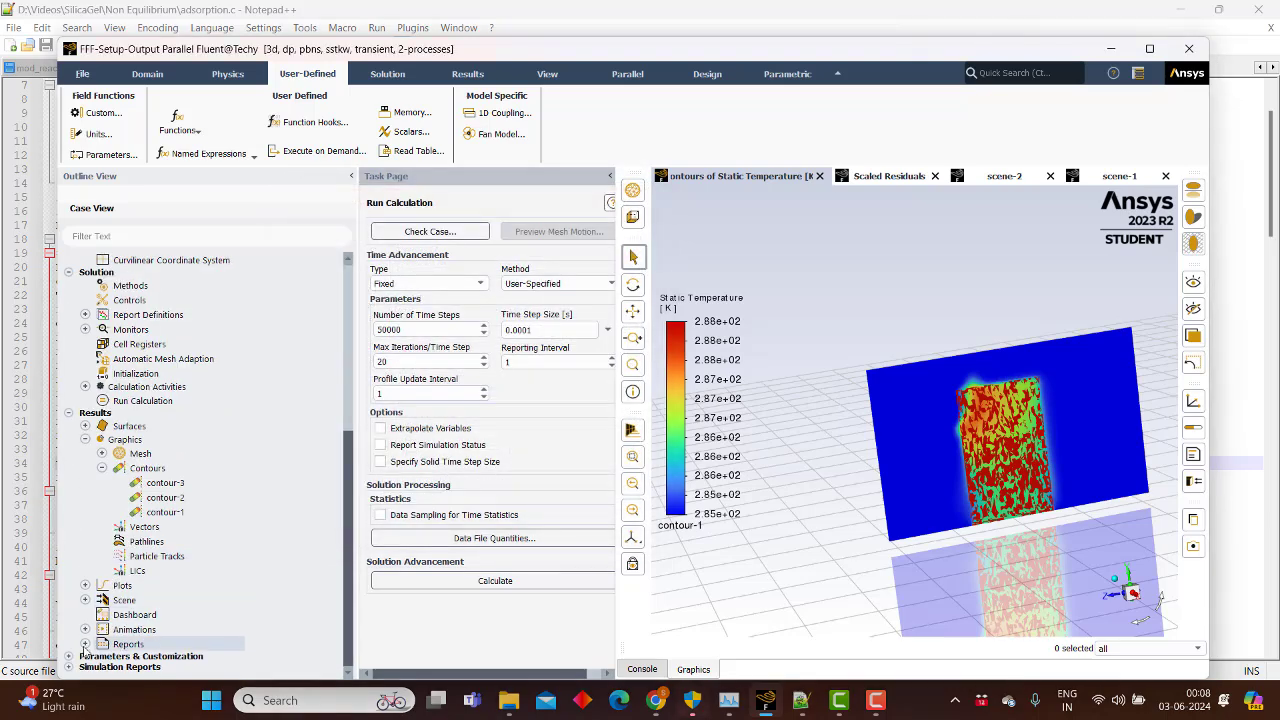
{"action": "left_click", "coordinate": [85, 645]}
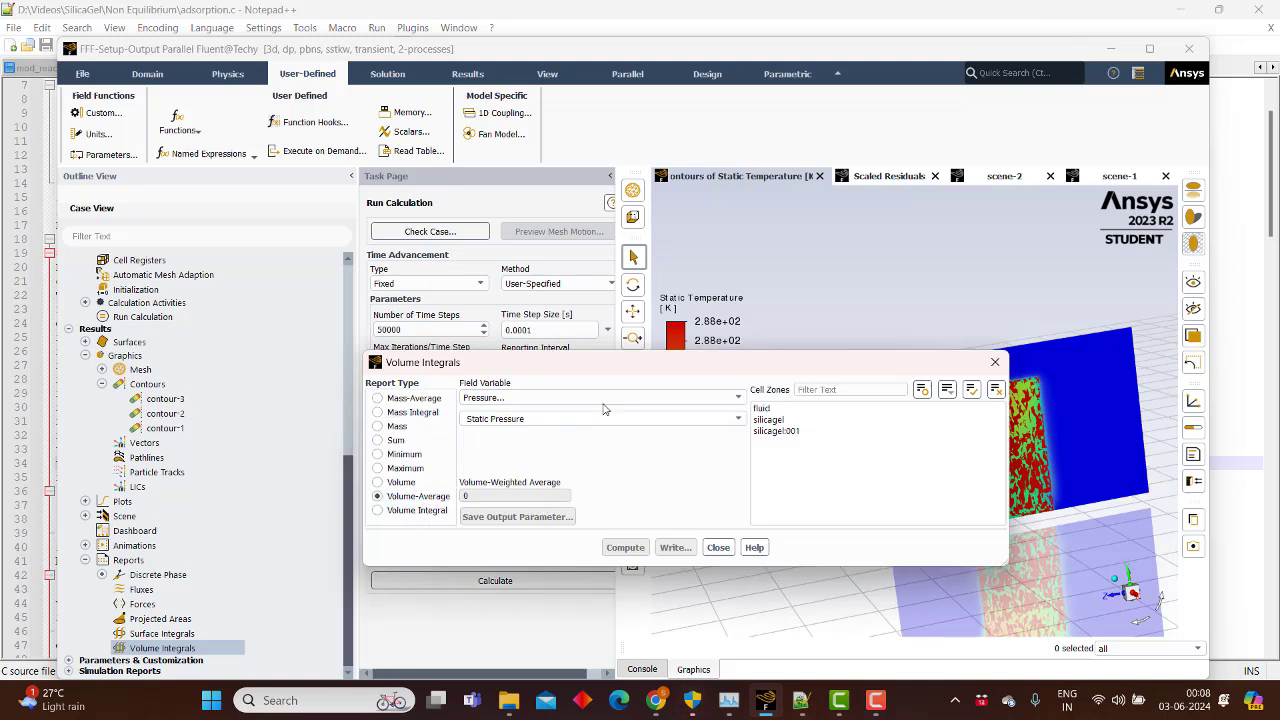
{"action": "left_click", "coordinate": [603, 399]}
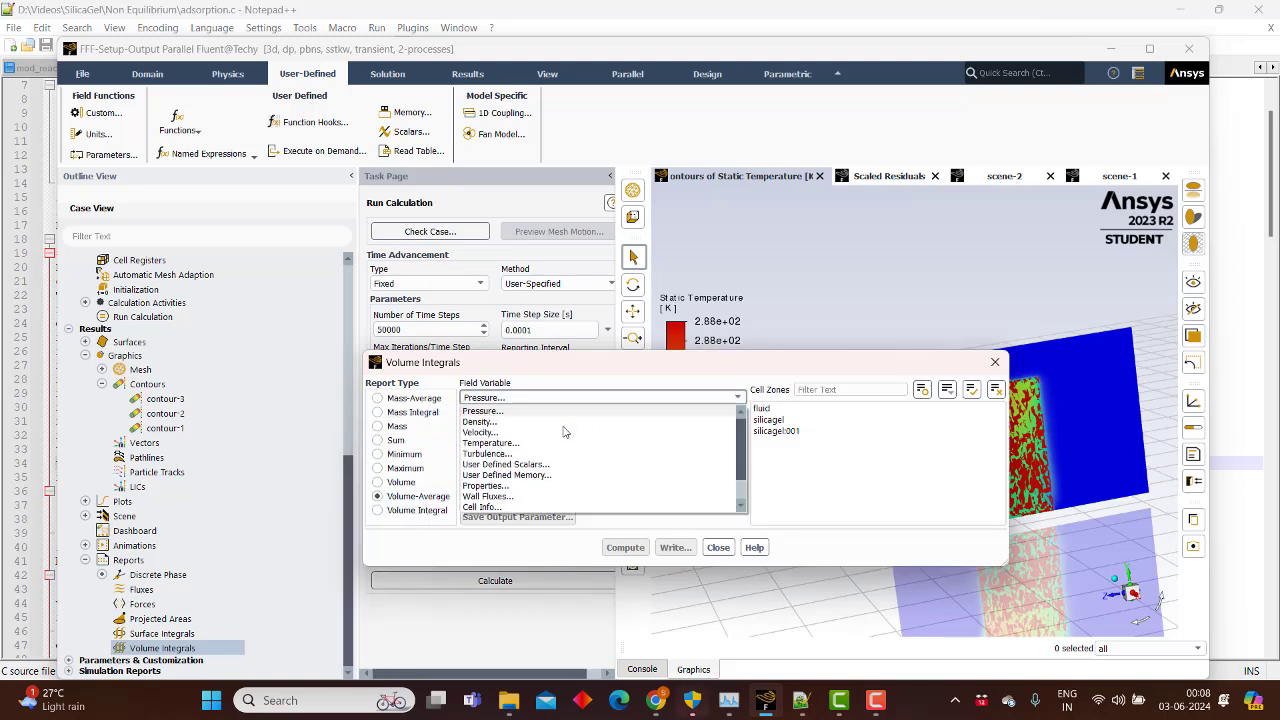
{"action": "left_click", "coordinate": [512, 443]}
{"action": "left_click", "coordinate": [775, 431]}
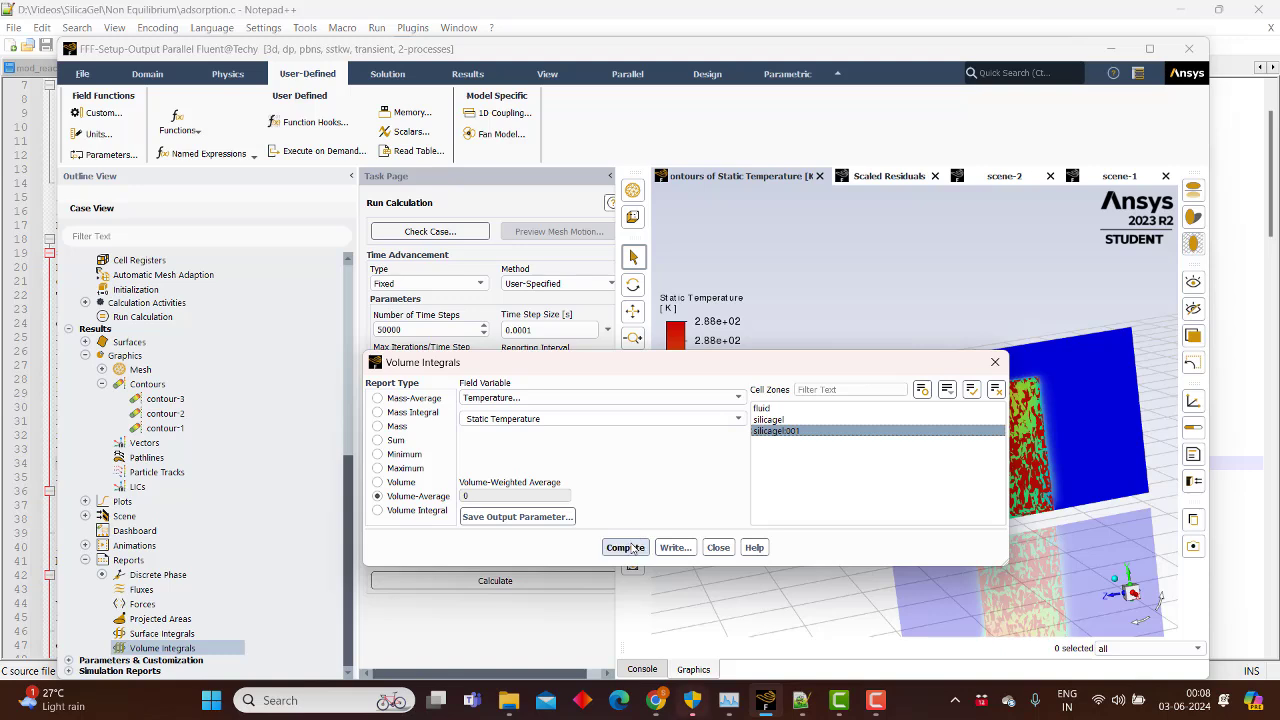
{"action": "left_click", "coordinate": [625, 547]}
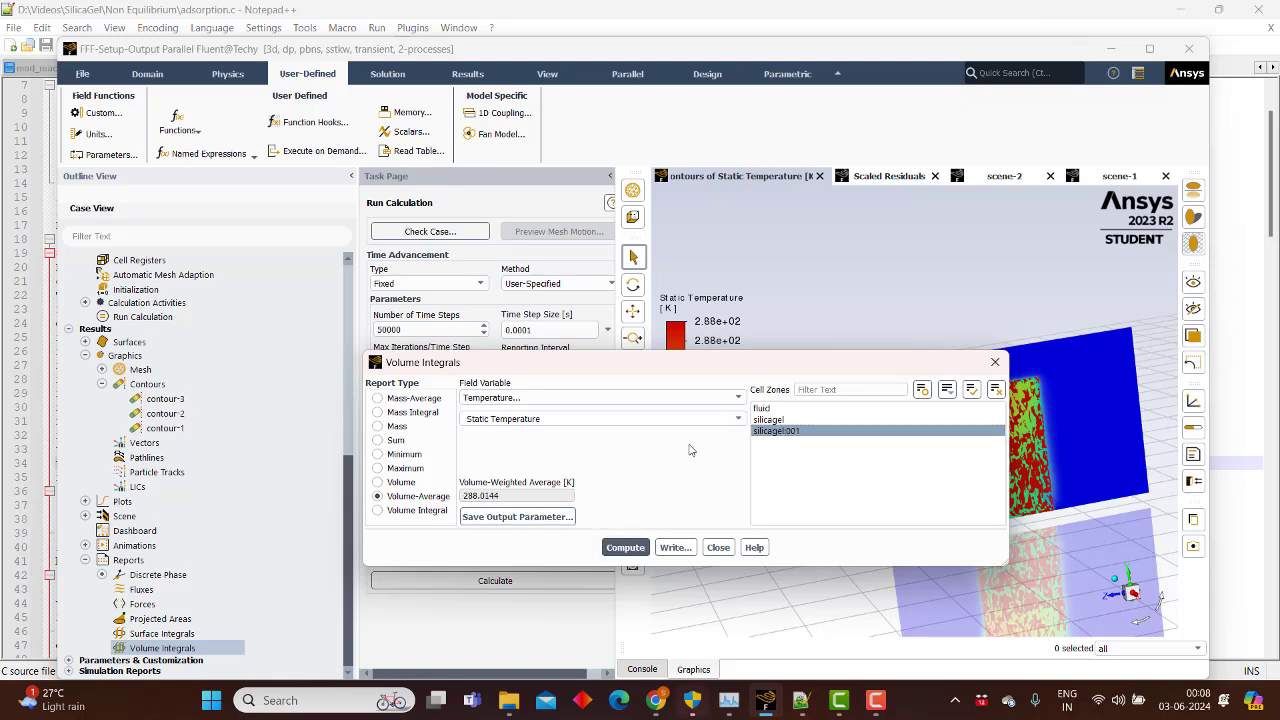
- Compute the volume-average static temperature of the silicagel cell zone alone for comparison
{"action": "left_click", "coordinate": [768, 419]}
{"action": "left_click", "coordinate": [625, 547]}
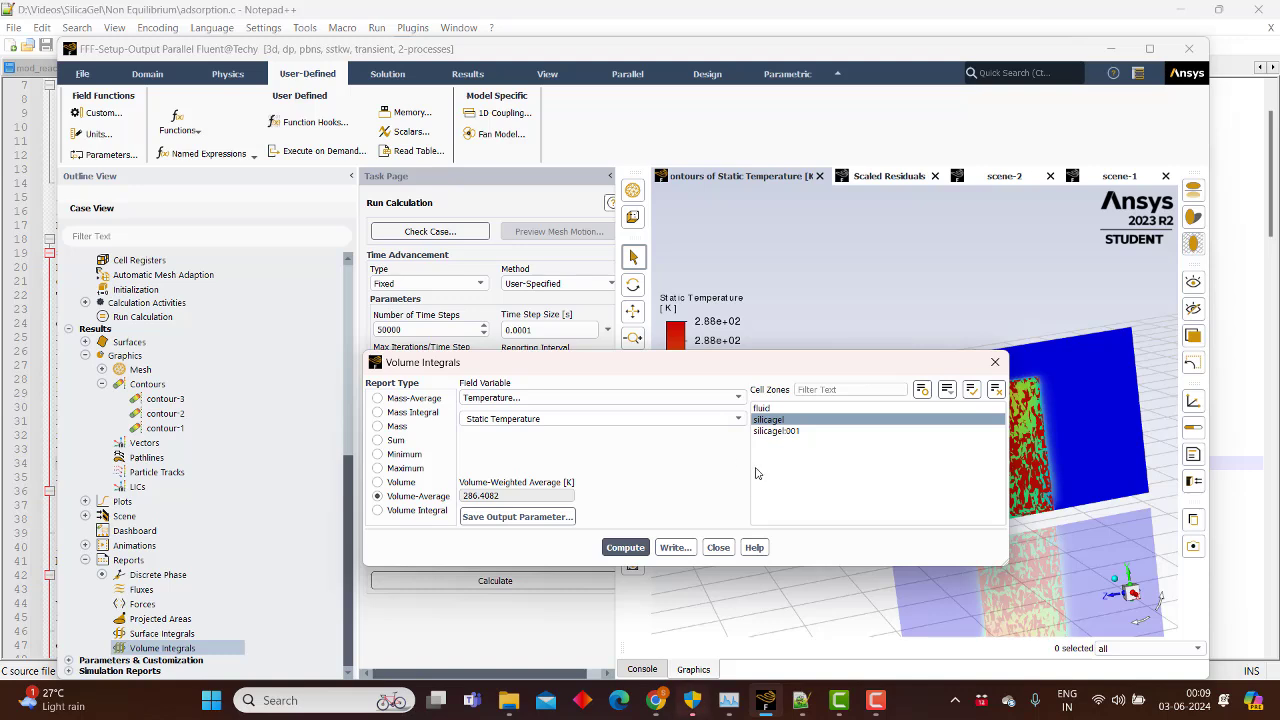
{"action": "left_click", "coordinate": [771, 421]}
{"action": "left_click", "coordinate": [776, 424]}
- Switch to adsorption.c in Notepad++ and review the heattransfercoefficient profile and the tem[i]-C_T(c,t) term in energy_fluid_source
{"action": "left_click", "coordinate": [800, 698]}
{"action": "scroll", "coordinate": [283, 400], "scroll_direction": "down", "scroll_amount": 14}
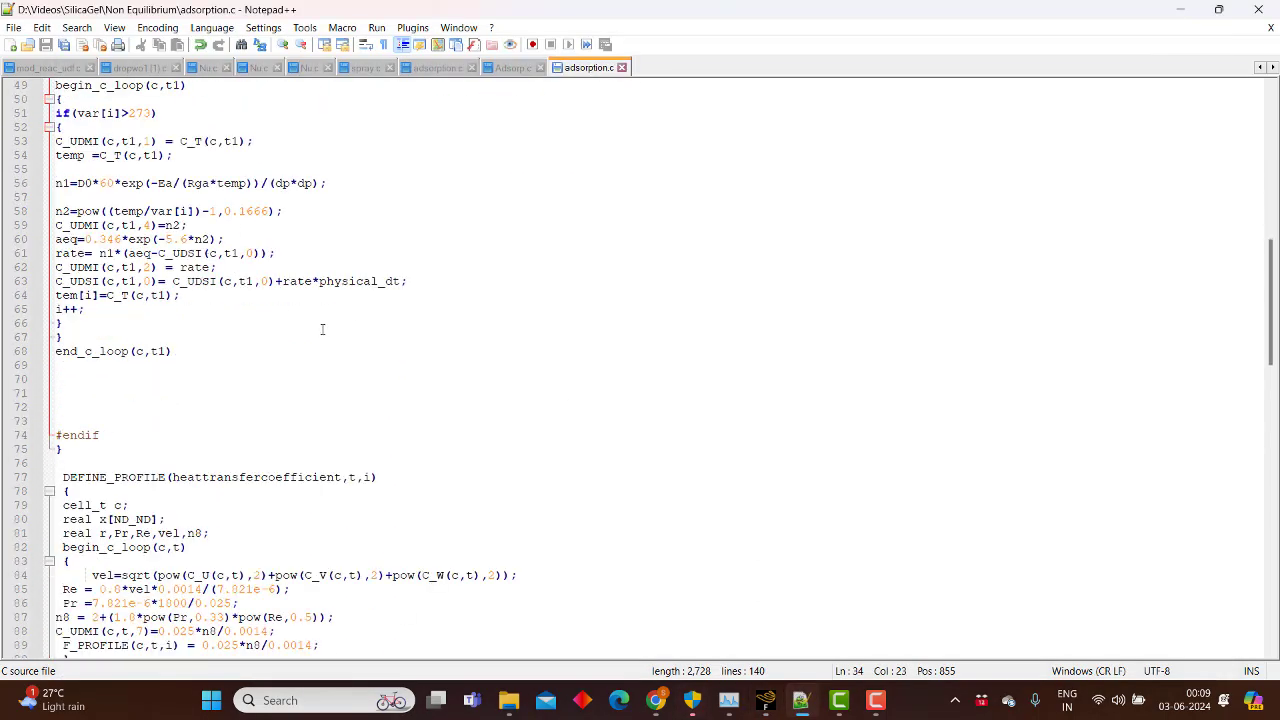
{"action": "scroll", "coordinate": [228, 324], "scroll_direction": "down", "scroll_amount": 4}
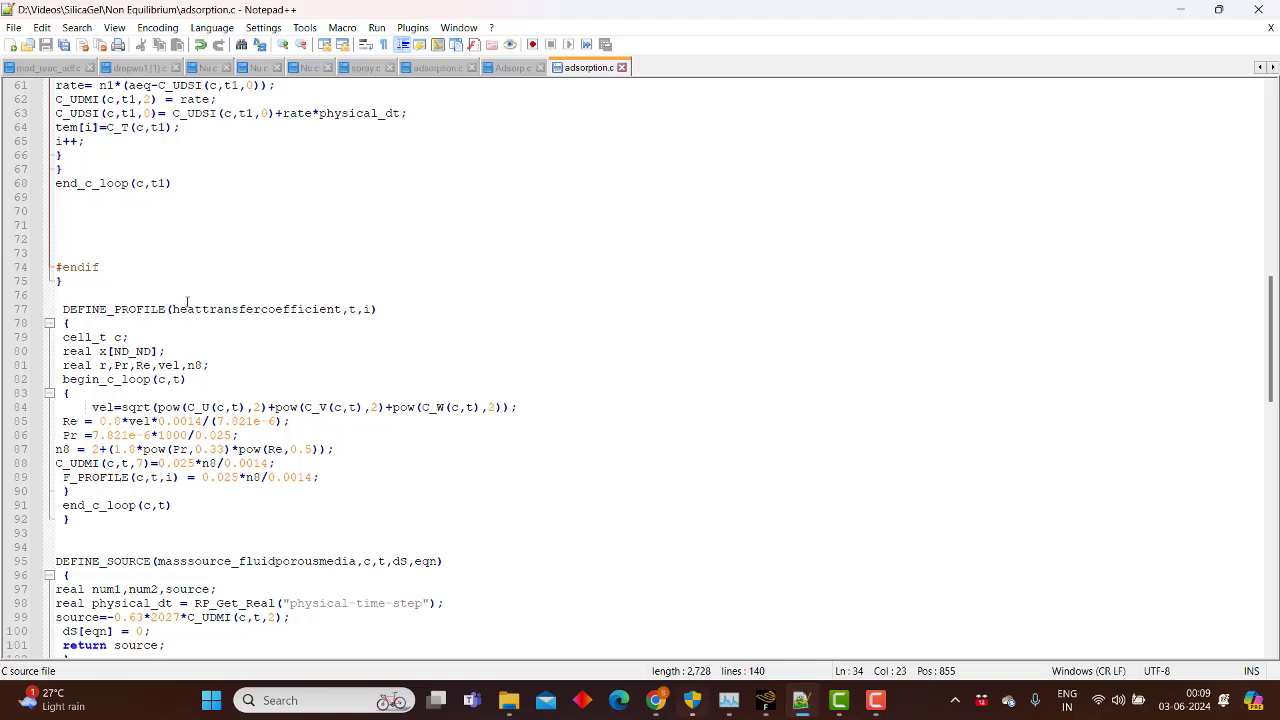
{"action": "left_click_drag", "start_coordinate": [172, 309], "coordinate": [345, 309]}
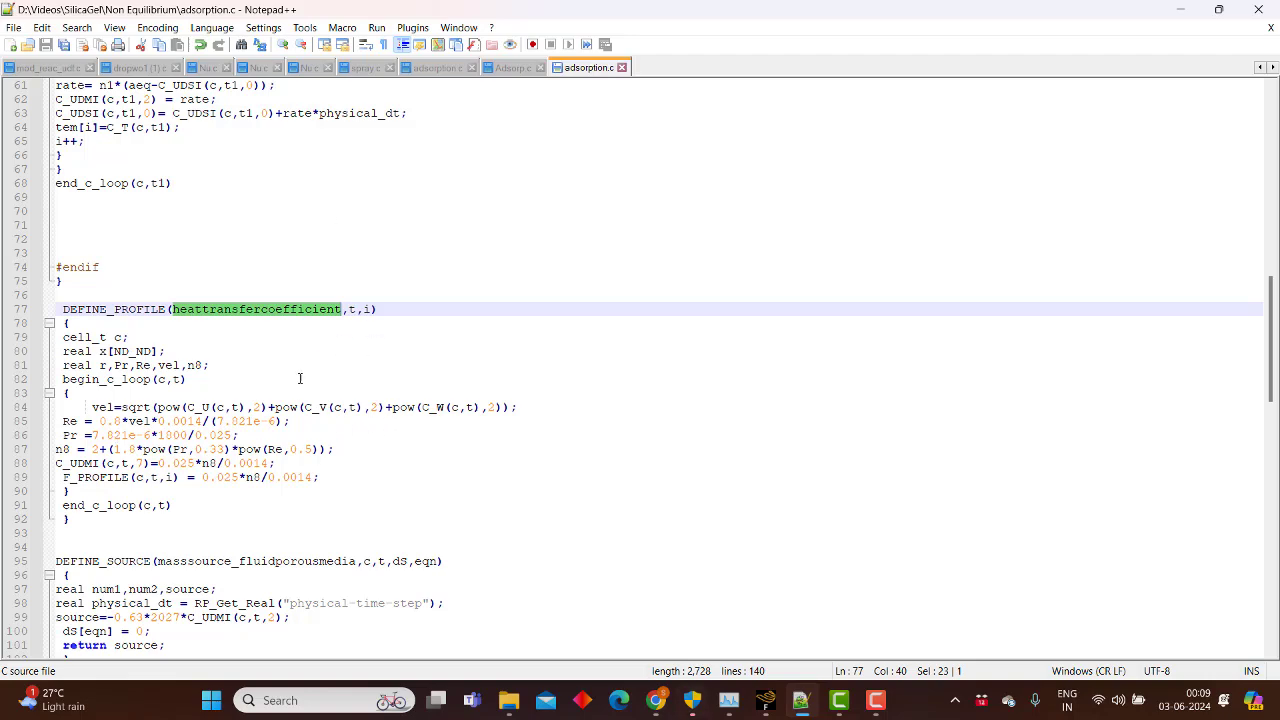
{"action": "scroll", "coordinate": [675, 380], "scroll_direction": "down", "scroll_amount": 9}
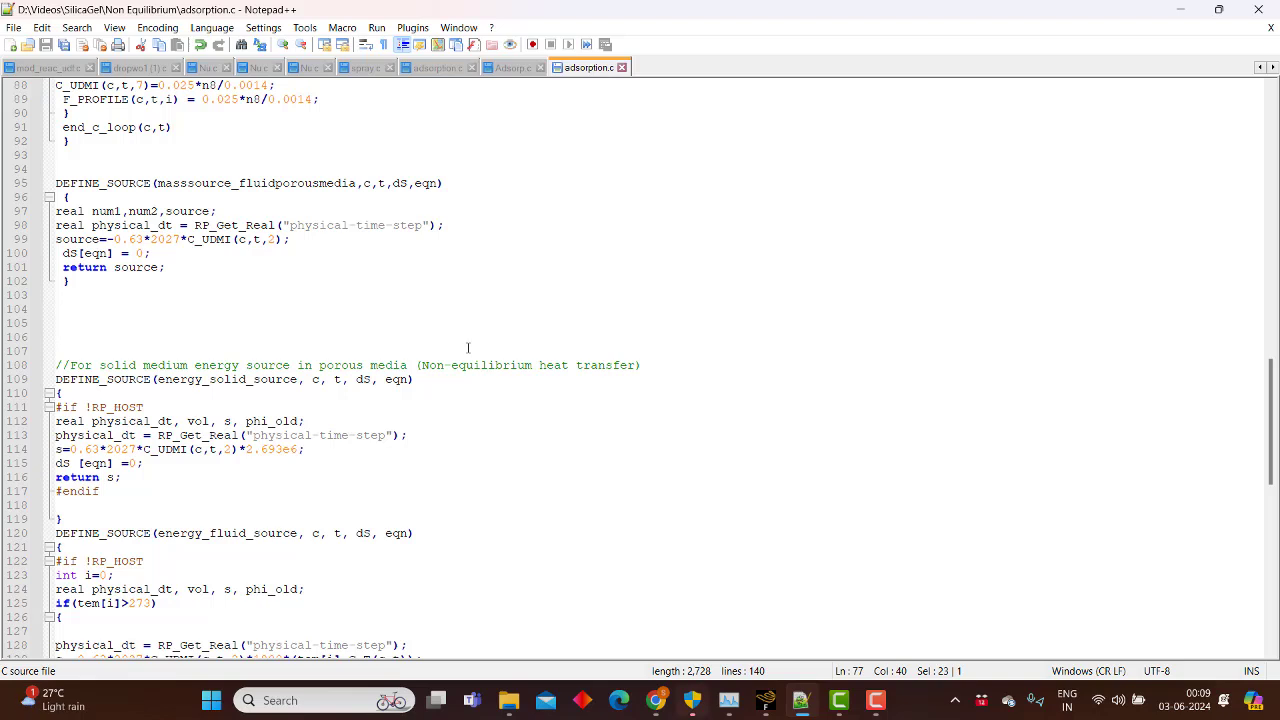
{"action": "scroll", "coordinate": [400, 456], "scroll_direction": "down", "scroll_amount": 5}
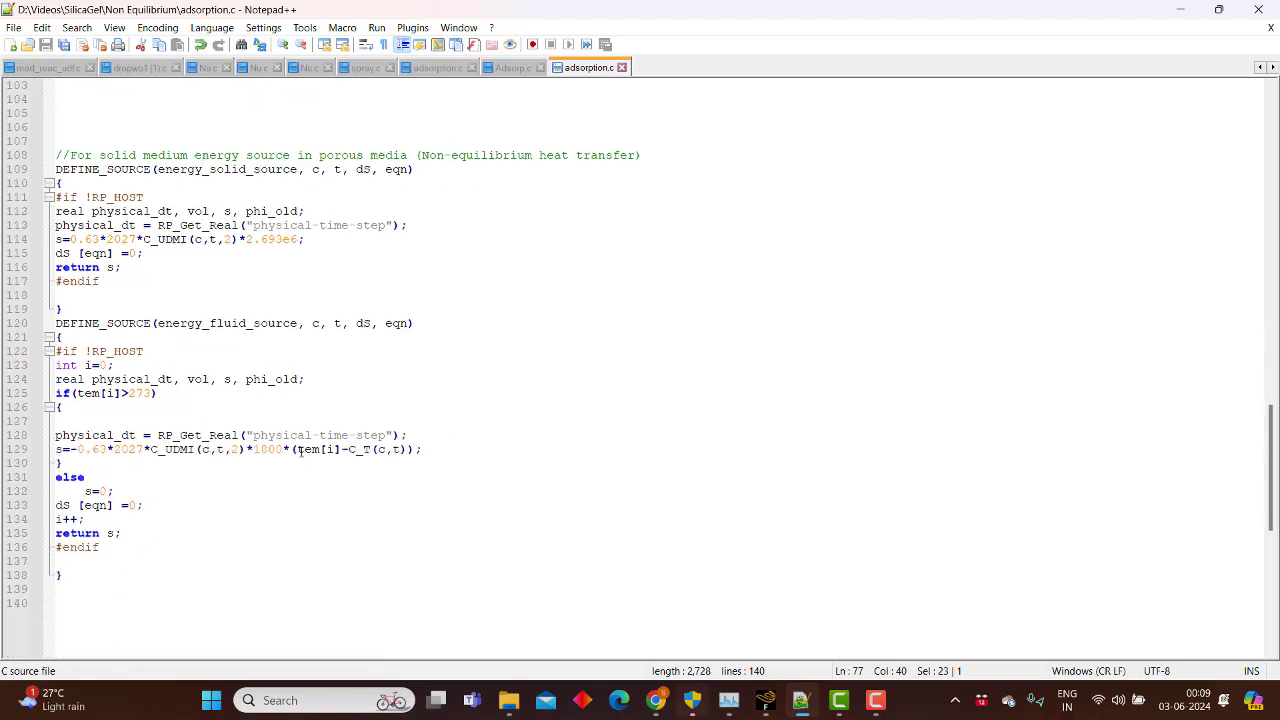
{"action": "left_click_drag", "start_coordinate": [294, 451], "coordinate": [393, 446]}
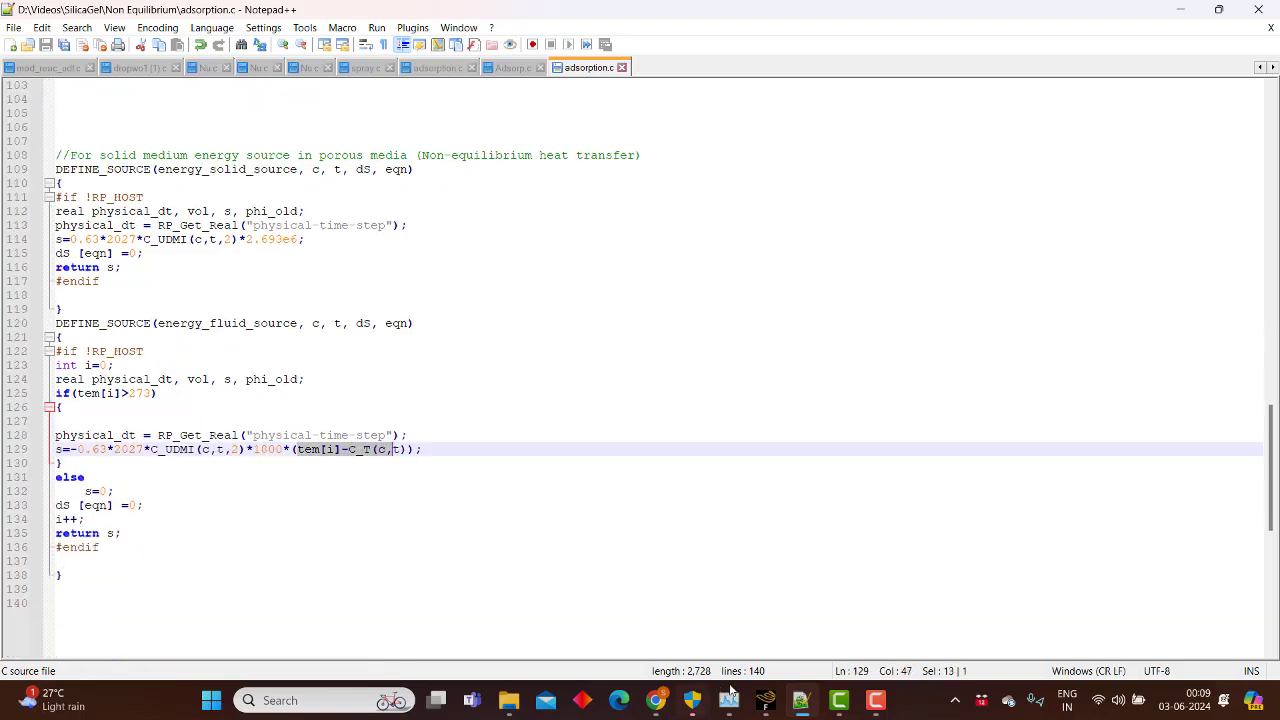
- Switch back to Fluent and close the volume integral report
{"action": "mouse_move", "coordinate": [765, 700]}
{"action": "left_click", "coordinate": [727, 555]}
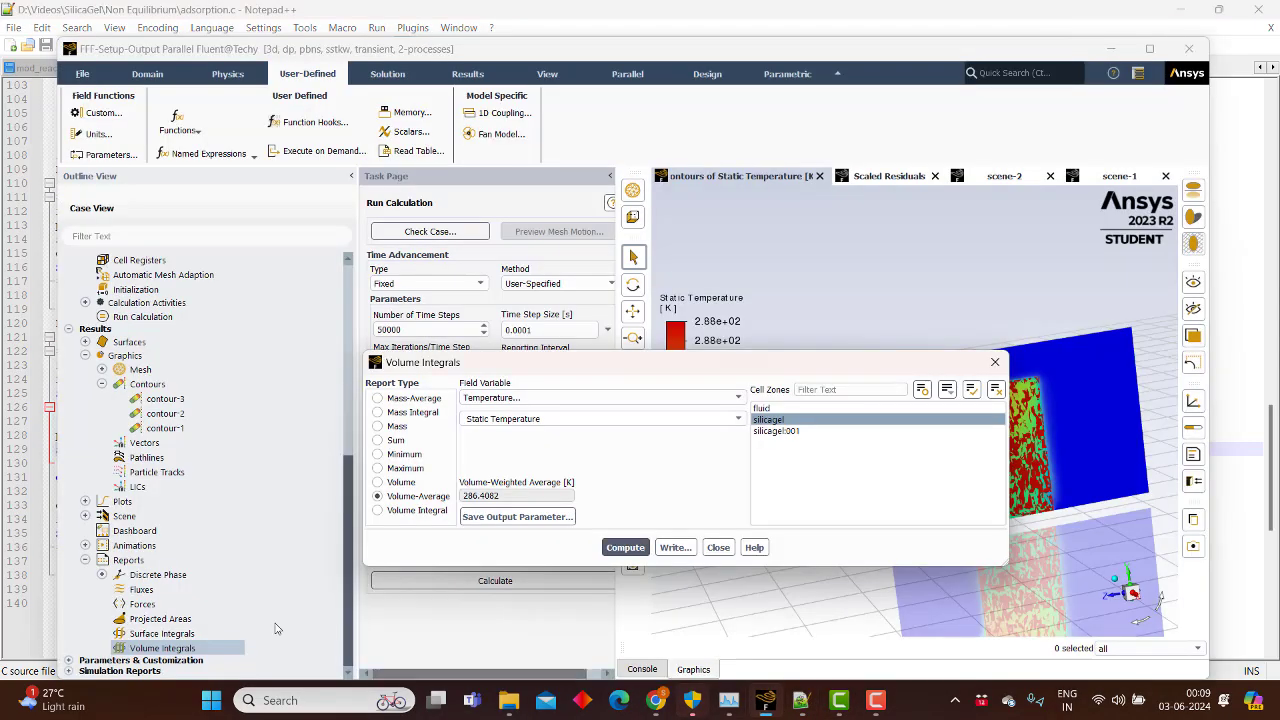
{"action": "left_click", "coordinate": [719, 547]}
- Change contour-1 to static pressure, display it on plane-5 with its computed range, inspect the field, and close the contour settings
{"action": "double_click", "coordinate": [165, 428]}
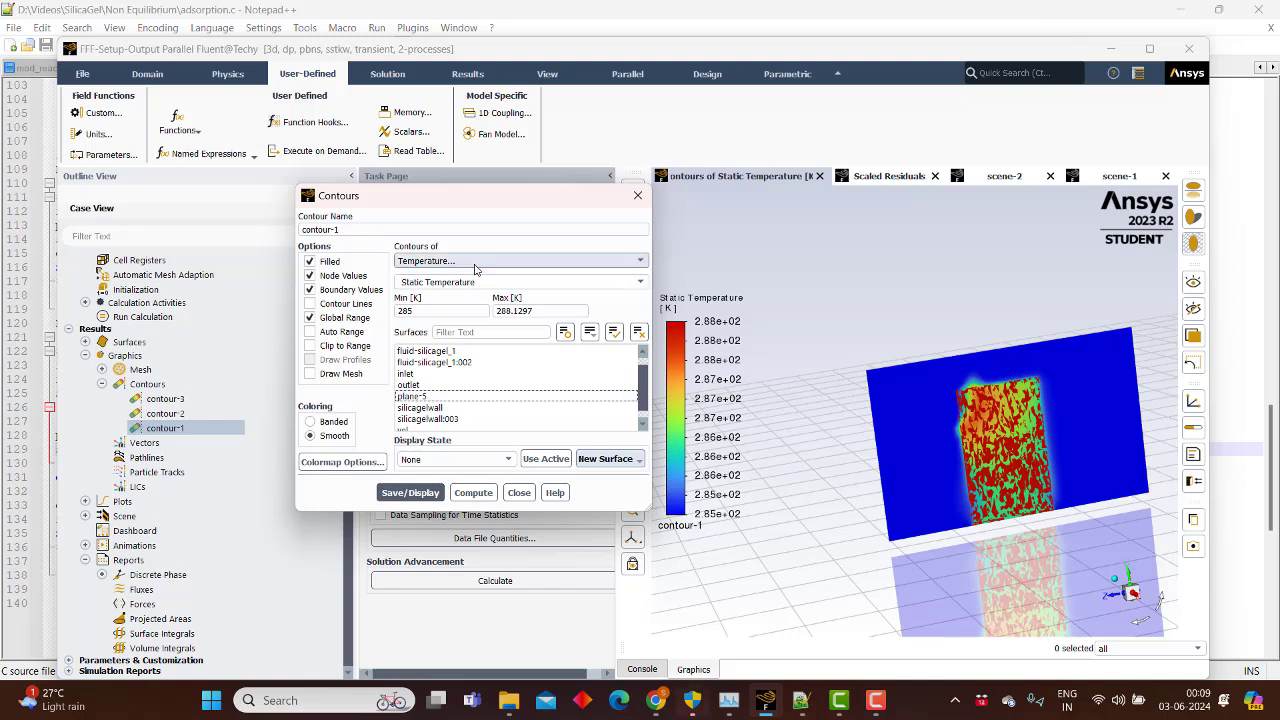
{"action": "left_click", "coordinate": [475, 262]}
{"action": "left_click", "coordinate": [435, 277]}
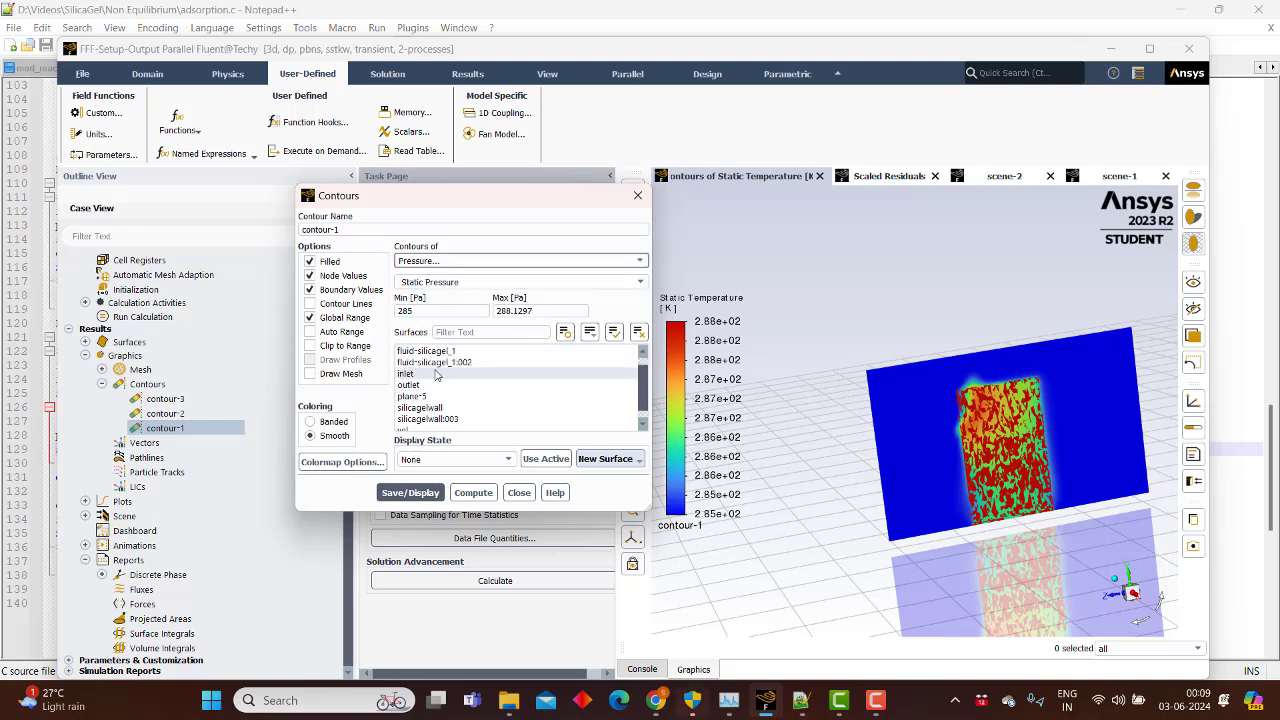
{"action": "left_click", "coordinate": [418, 396]}
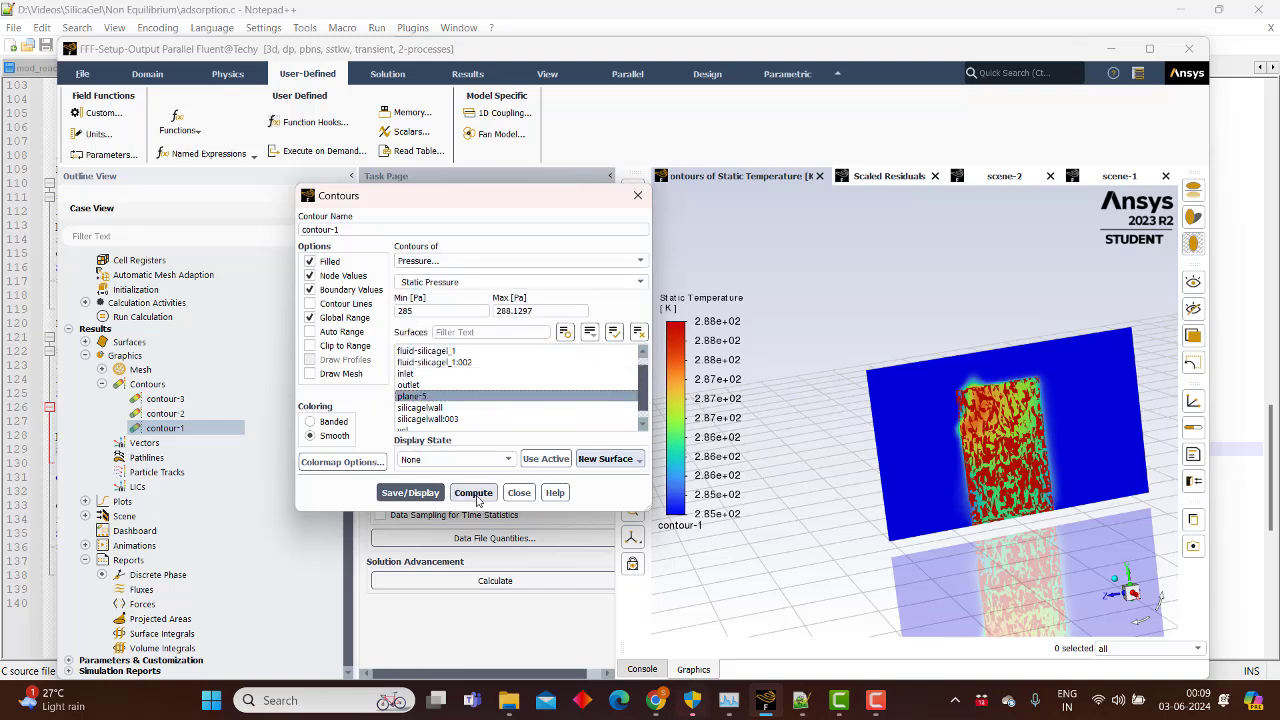
{"action": "left_click", "coordinate": [477, 494]}
{"action": "left_click", "coordinate": [412, 492]}
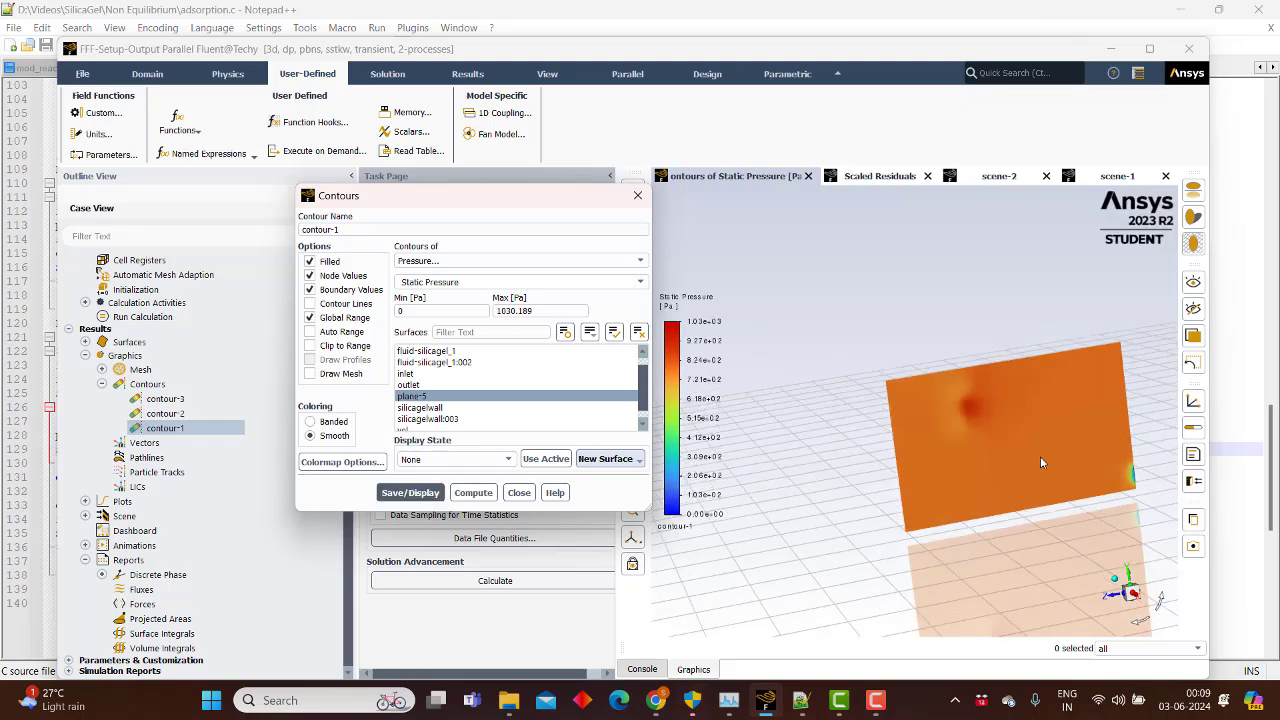
{"action": "scroll", "coordinate": [1040, 463], "scroll_direction": "up", "scroll_amount": 5}
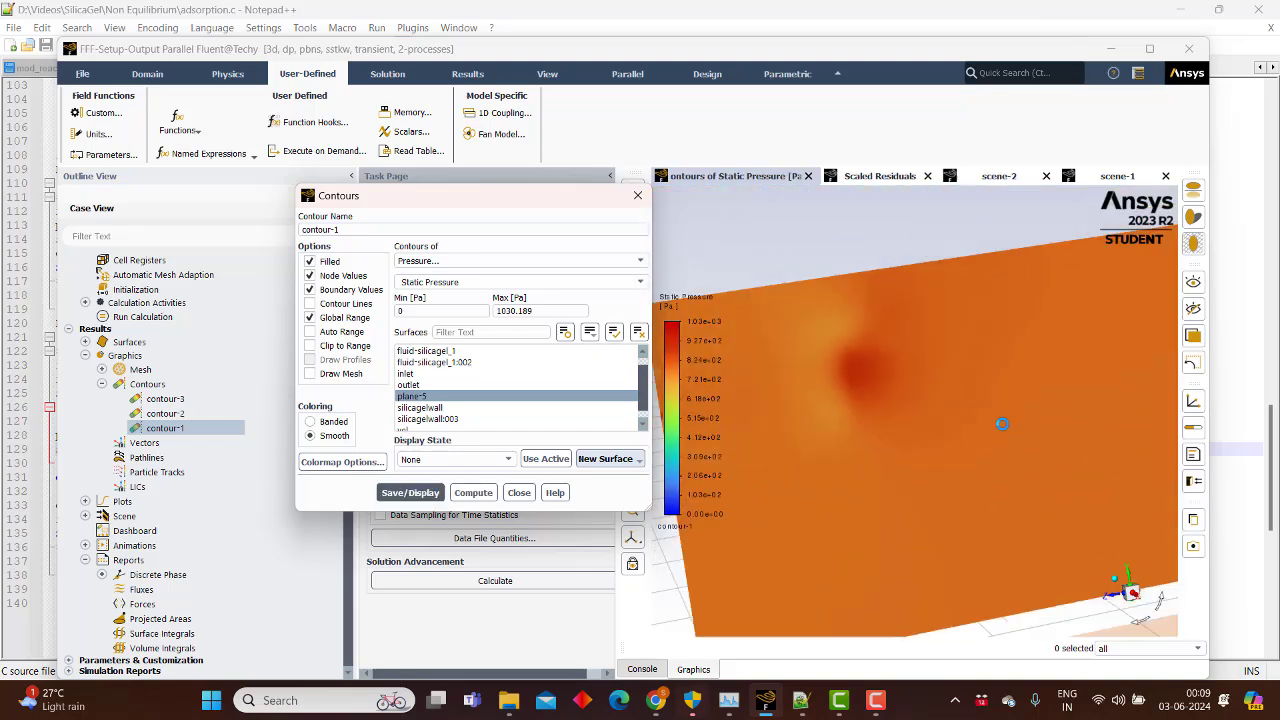
{"action": "scroll", "coordinate": [1002, 423], "scroll_direction": "down", "scroll_amount": 3}
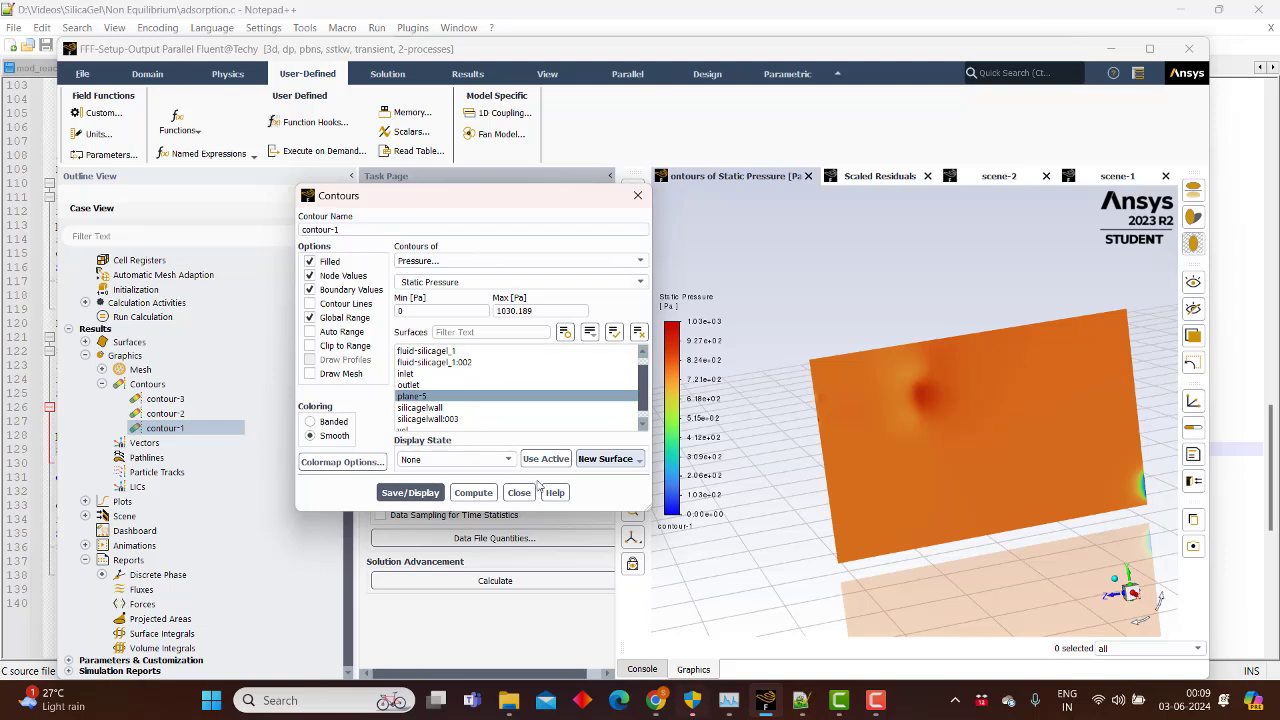
{"action": "mouse_move", "coordinate": [953, 446]}
{"action": "left_mouse_down"}
{"action": "mouse_move", "coordinate": [1034, 446]}
{"action": "mouse_move", "coordinate": [968, 461]}
{"action": "left_mouse_up"}
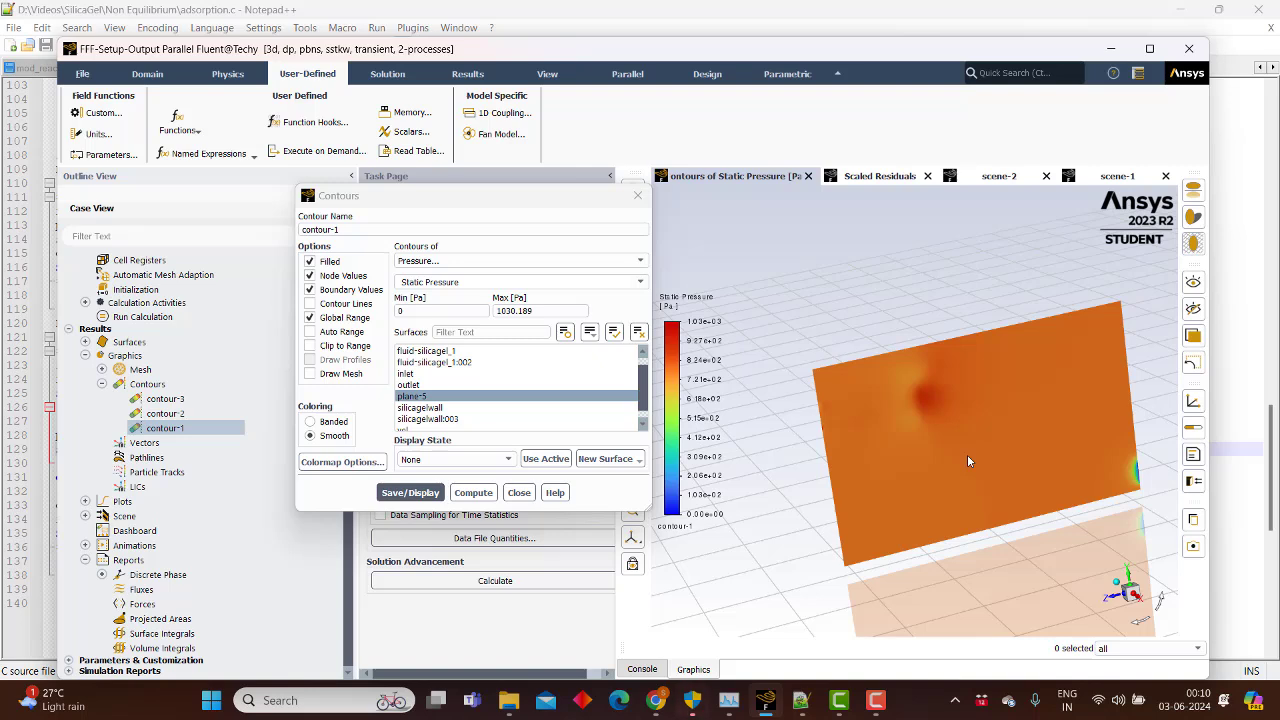
{"action": "left_click", "coordinate": [518, 493]}
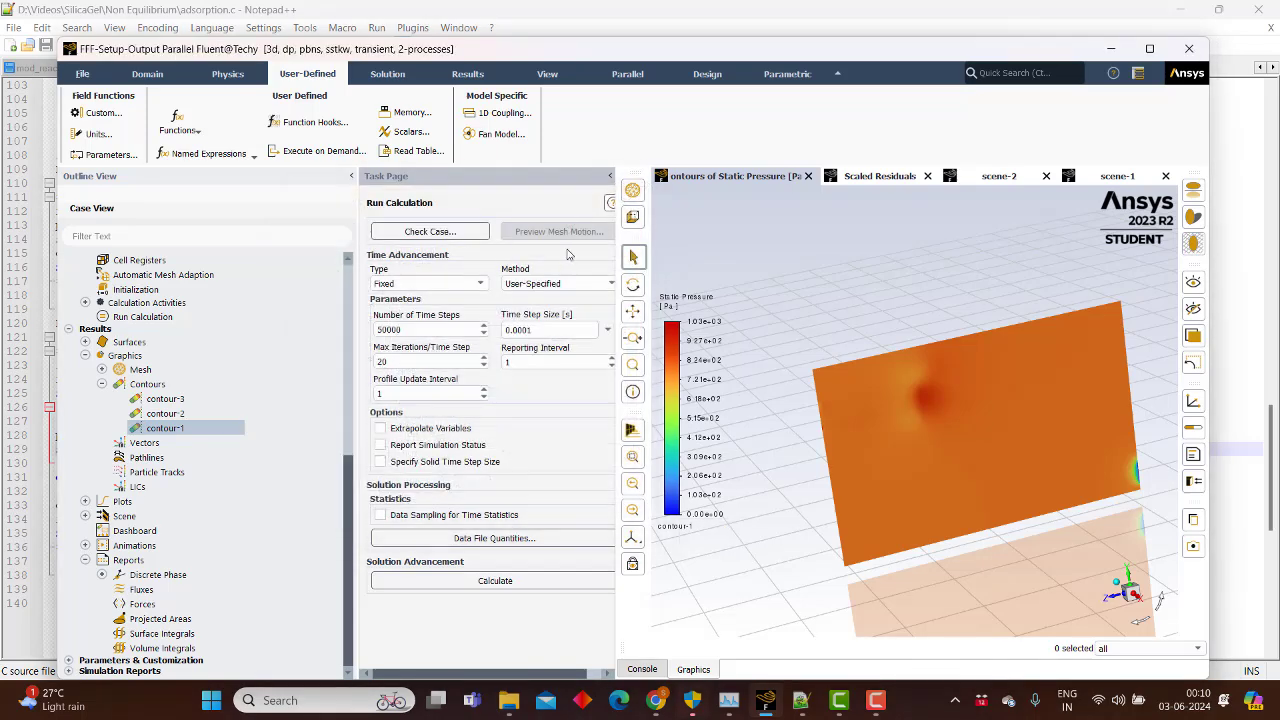